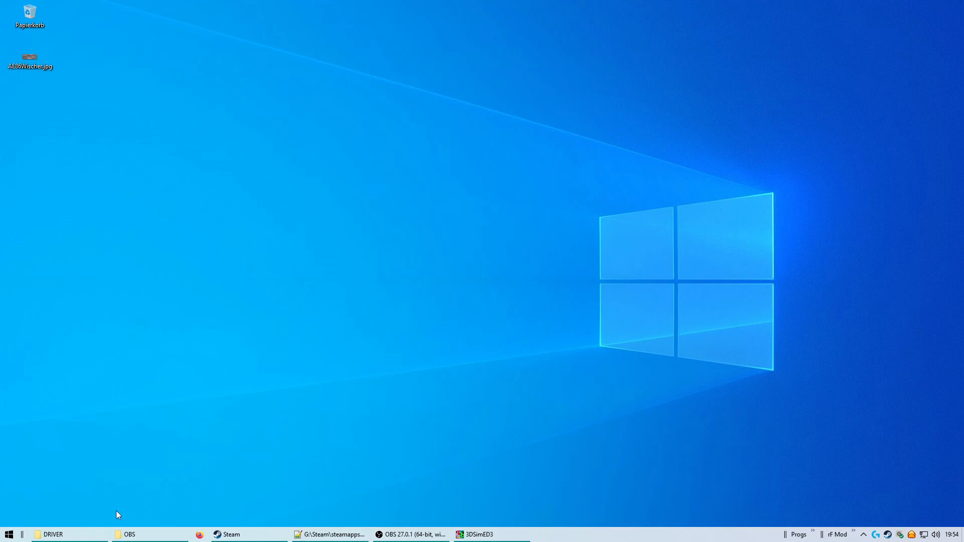
Examine the files in the DRIVER folder and select _steeringwheelx.gmt
{"action": "left_click", "coordinate": [58, 535]}
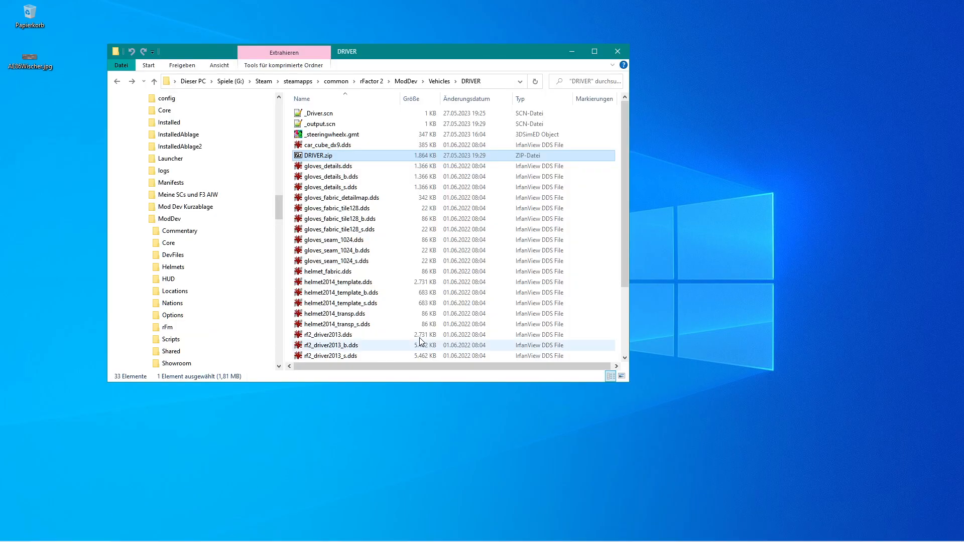
{"action": "left_click_drag", "start_coordinate": [625, 227], "coordinate": [630, 297]}
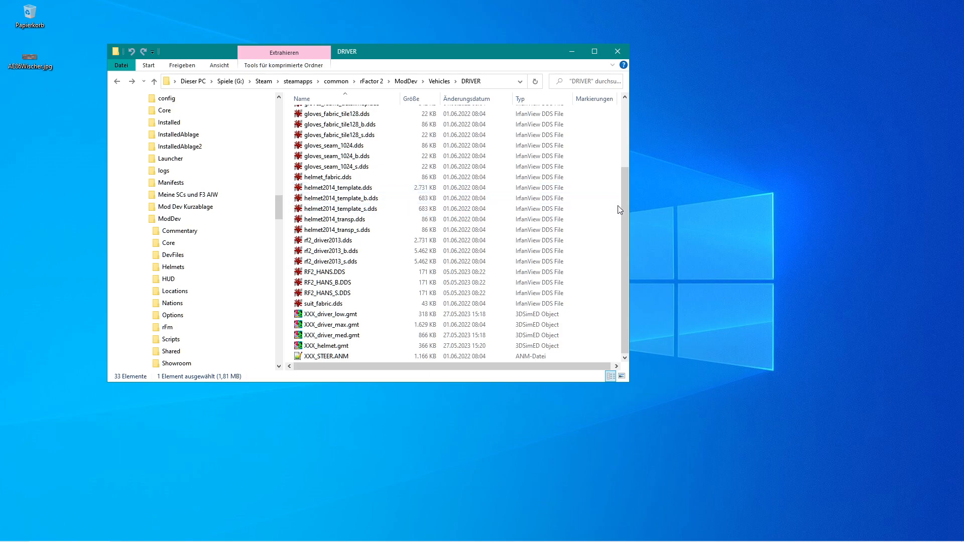
{"action": "left_click_drag", "start_coordinate": [622, 208], "coordinate": [624, 152]}
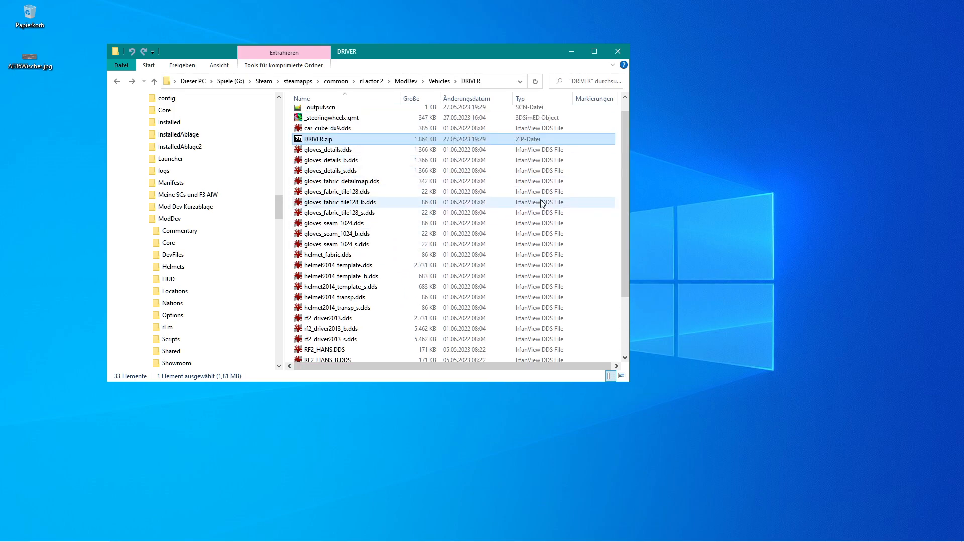
{"action": "left_click_drag", "start_coordinate": [624, 206], "coordinate": [625, 195]}
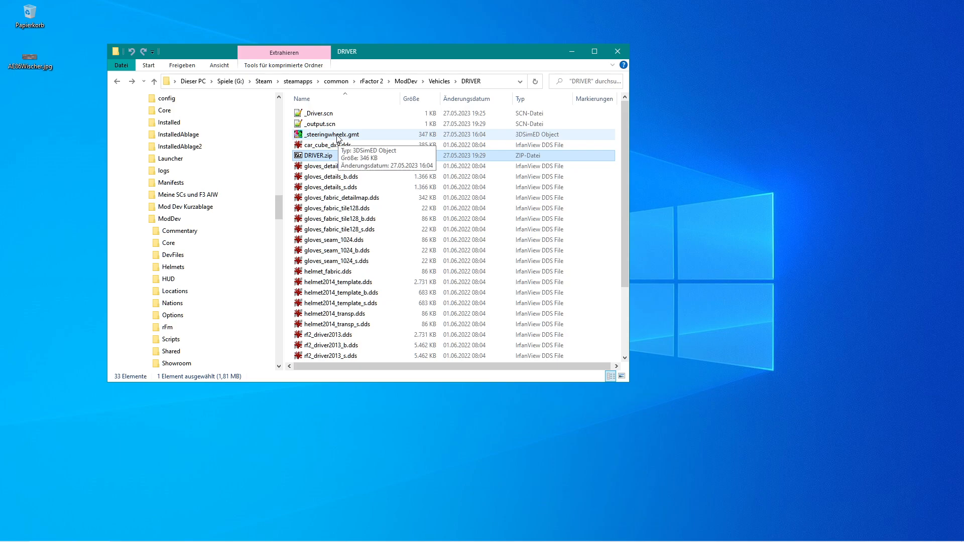
{"action": "left_click", "coordinate": [304, 137]}
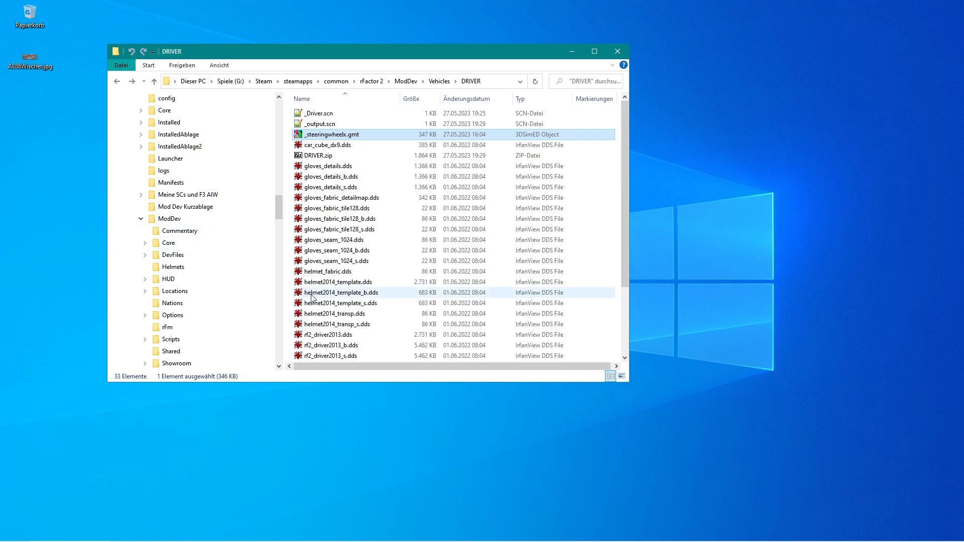
Switch to Notepad++ and review the instances in _Driver.scn, including the driver_max AnimFile line
{"action": "mouse_move", "coordinate": [367, 539]}
{"action": "mouse_move", "coordinate": [464, 538]}
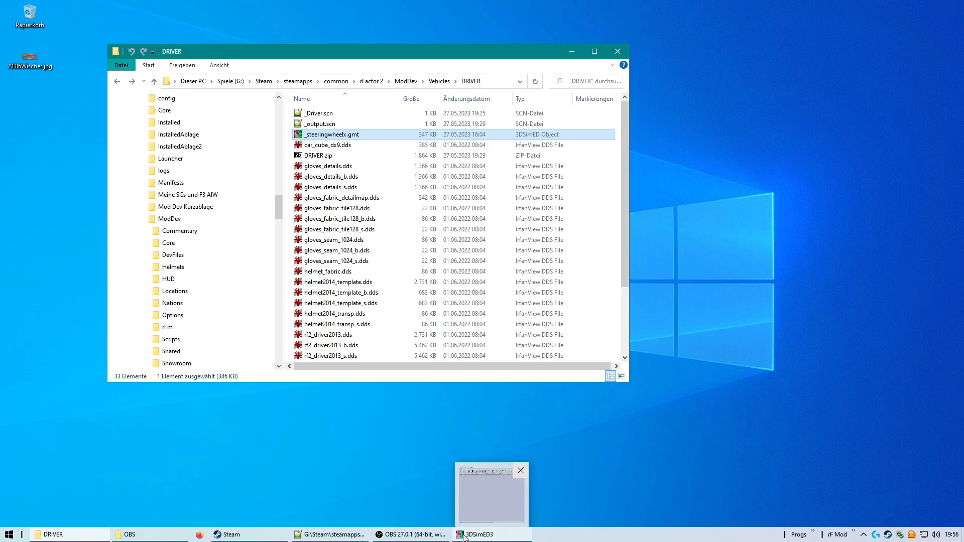
{"action": "left_click", "coordinate": [346, 537]}
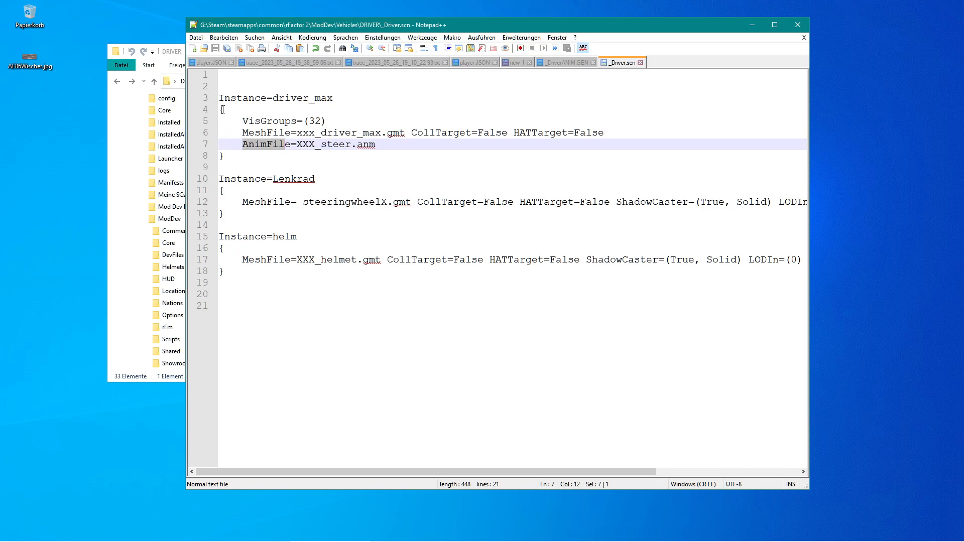
{"action": "left_click_drag", "start_coordinate": [242, 145], "coordinate": [255, 145]}
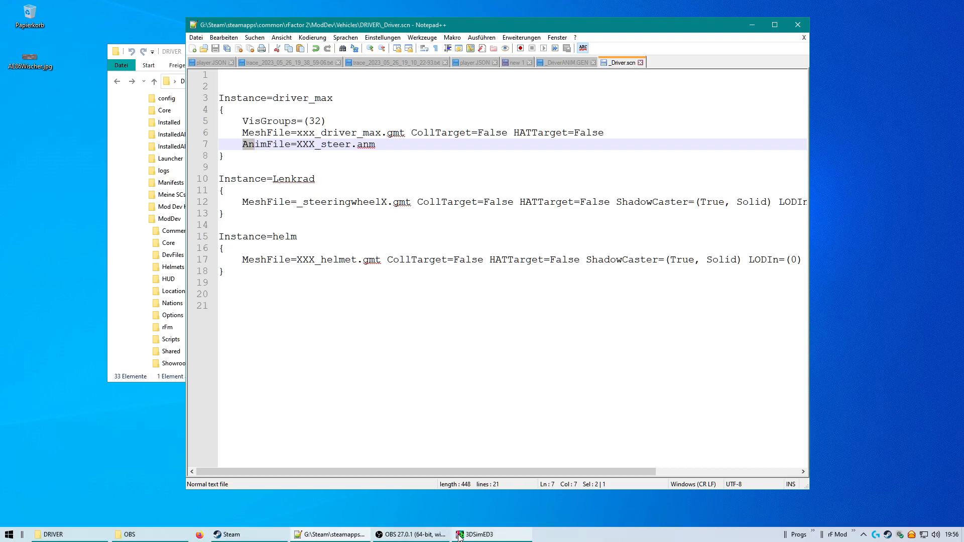
Switch to 3DSimED3 and load the recent scene _Driver.scn
{"action": "left_click", "coordinate": [464, 537]}
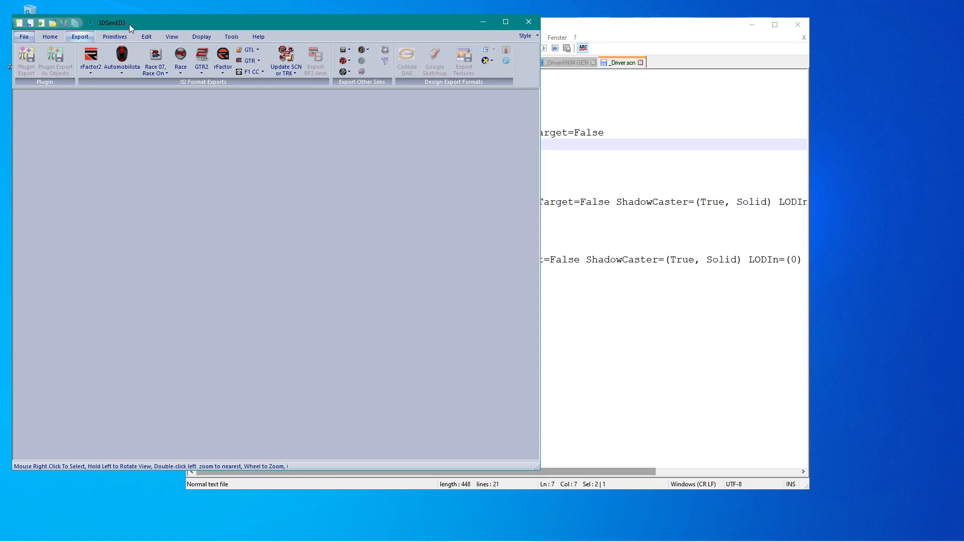
{"action": "left_click_drag", "start_coordinate": [132, 24], "coordinate": [147, 22]}
{"action": "left_click", "coordinate": [45, 34]}
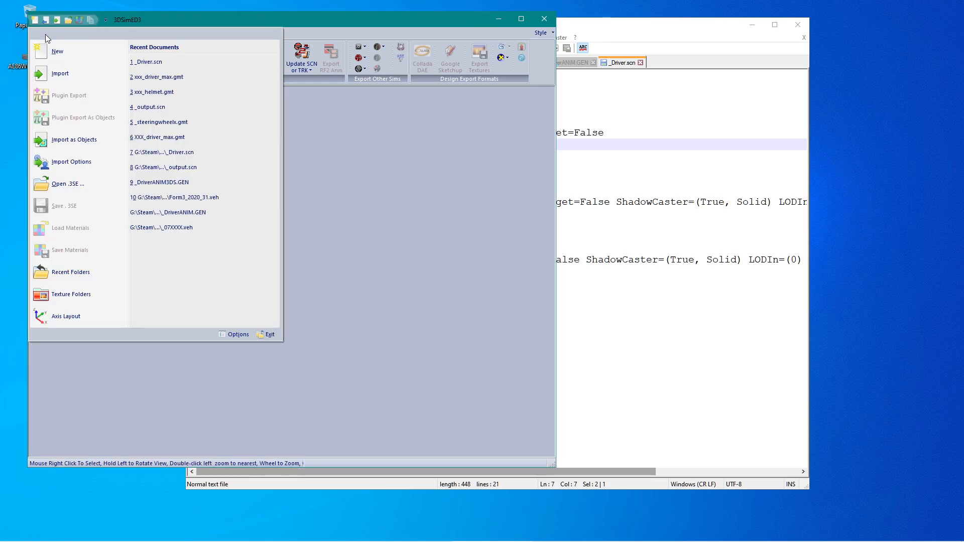
{"action": "left_click", "coordinate": [140, 62]}
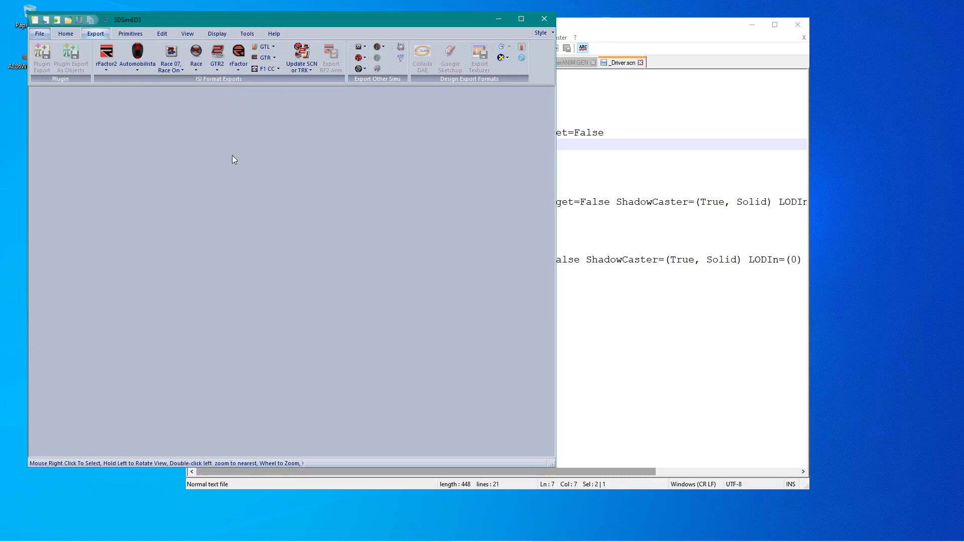
Examine the animated driver, helmet and steering wheel from several angles, comparing the hands' position with the wheel
{"action": "left_click_drag", "start_coordinate": [267, 307], "coordinate": [313, 279]}
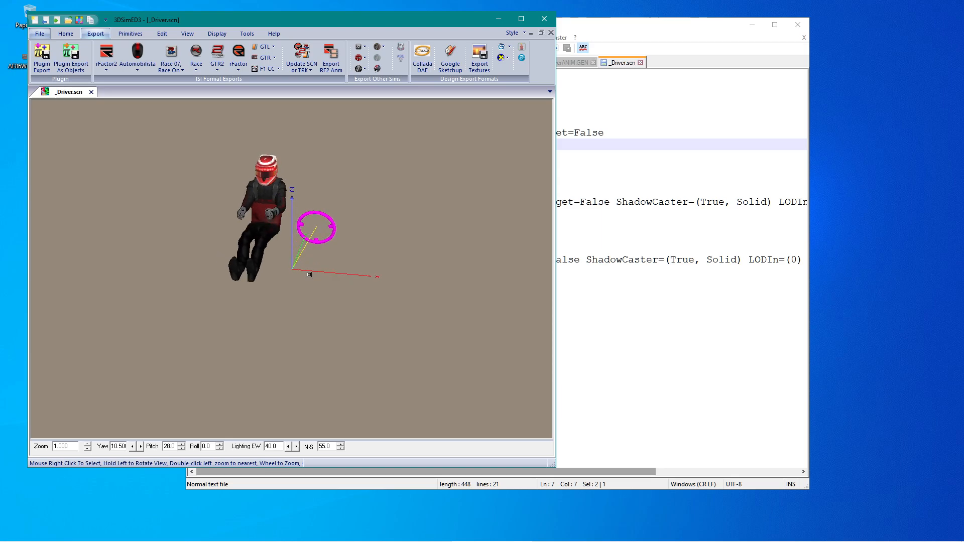
{"action": "left_click_drag", "start_coordinate": [267, 207], "coordinate": [265, 207]}
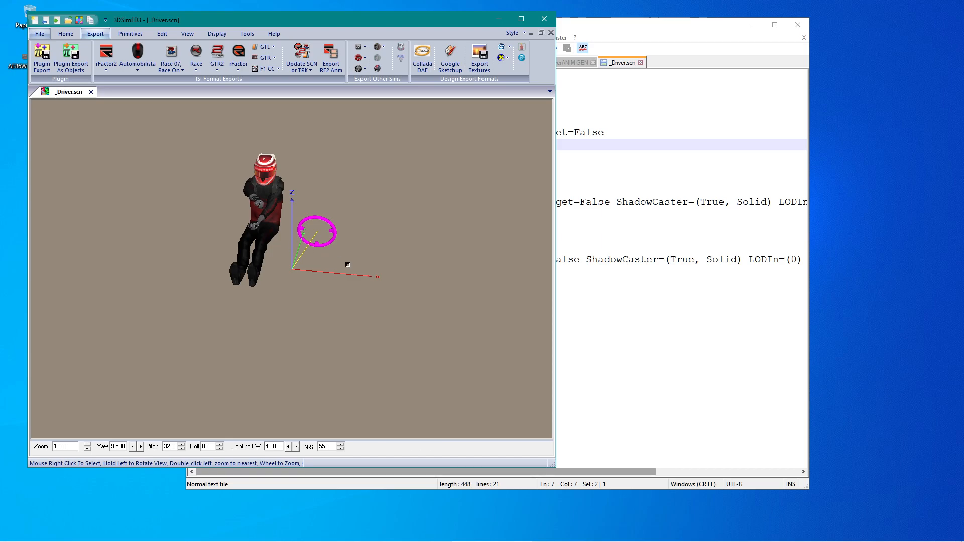
{"action": "left_click_drag", "start_coordinate": [341, 250], "coordinate": [319, 244]}
{"action": "right_click", "coordinate": [317, 241]}
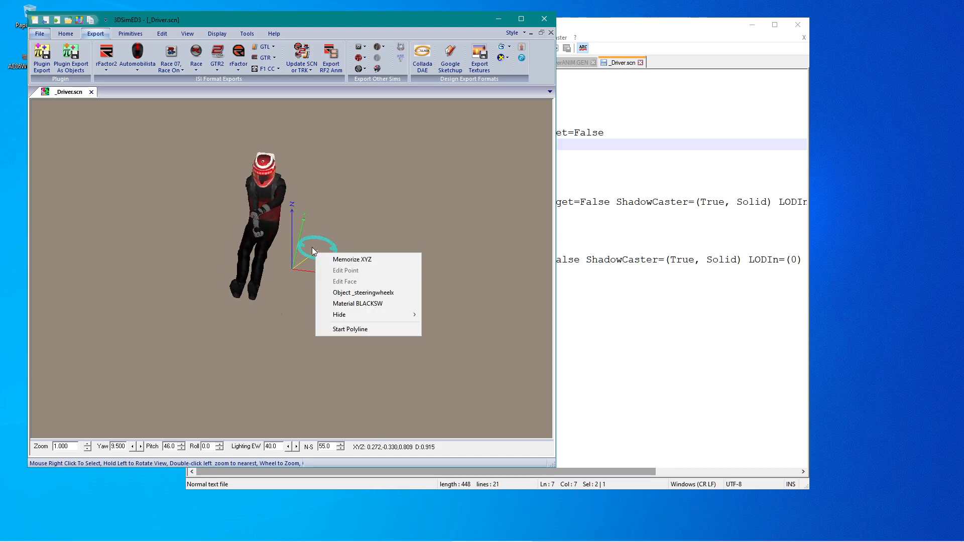
{"action": "left_click", "coordinate": [311, 248]}
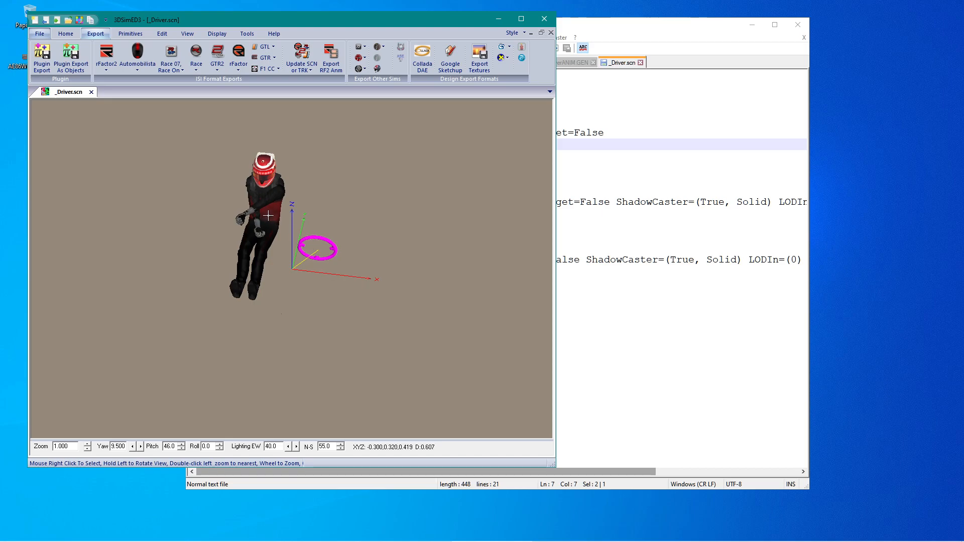
{"action": "left_click_drag", "start_coordinate": [317, 244], "coordinate": [456, 201]}
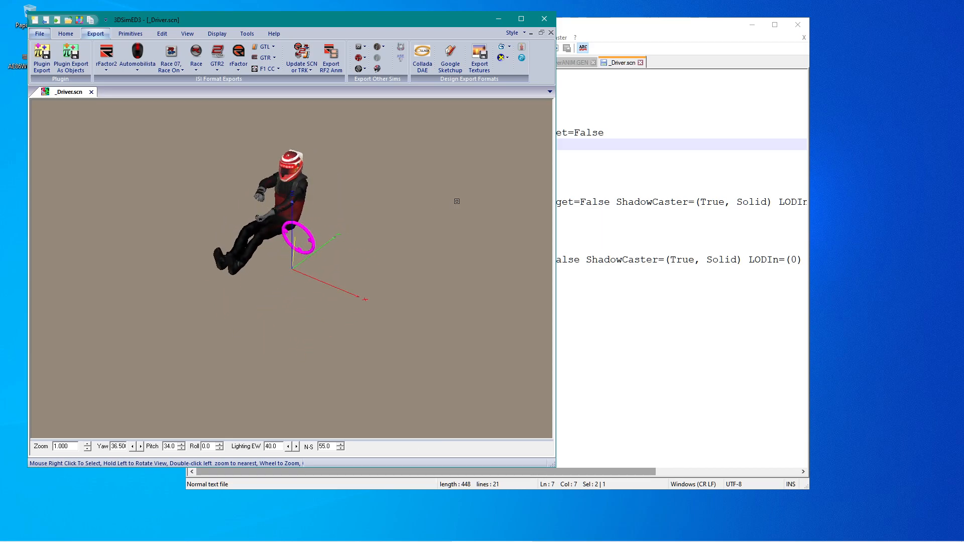
{"action": "scroll", "coordinate": [352, 226], "scroll_direction": "down", "scroll_amount": 1}
{"action": "left_click_drag", "start_coordinate": [336, 230], "coordinate": [287, 253]}
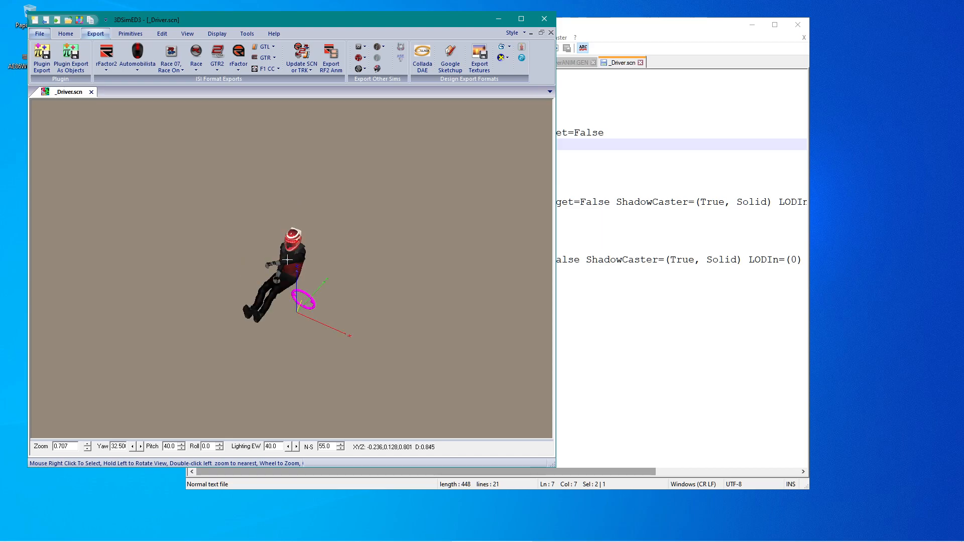
{"action": "scroll", "coordinate": [303, 289], "scroll_direction": "up", "scroll_amount": 3}
{"action": "scroll", "coordinate": [309, 301], "scroll_direction": "down", "scroll_amount": 1}
{"action": "left_click_drag", "start_coordinate": [312, 308], "coordinate": [294, 303]}
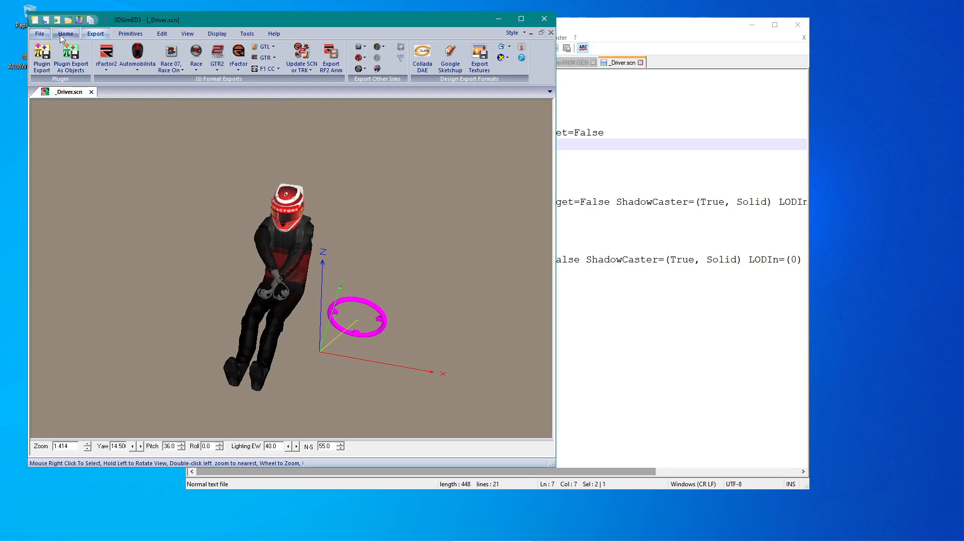
{"action": "scroll", "coordinate": [265, 284], "scroll_direction": "down", "scroll_amount": 1}
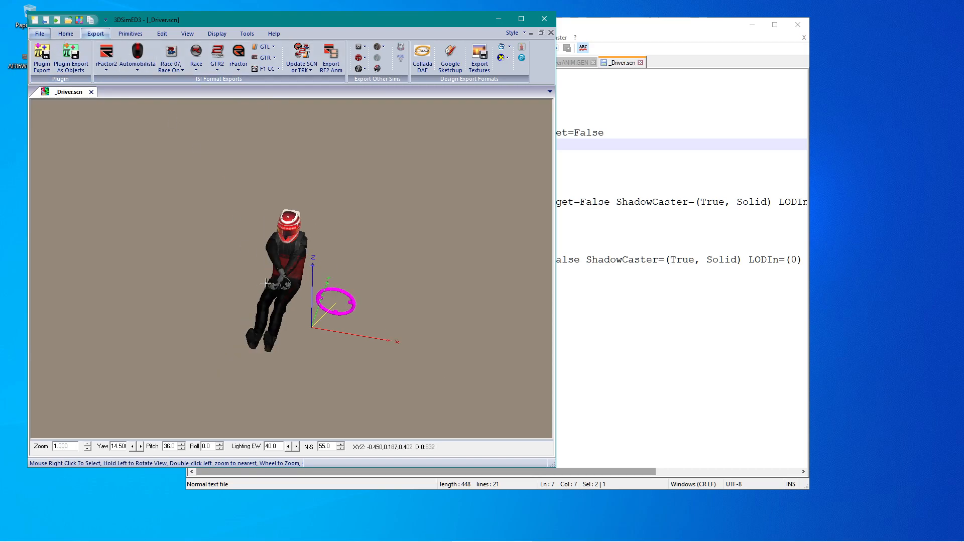
{"action": "left_click_drag", "start_coordinate": [266, 284], "coordinate": [285, 254]}
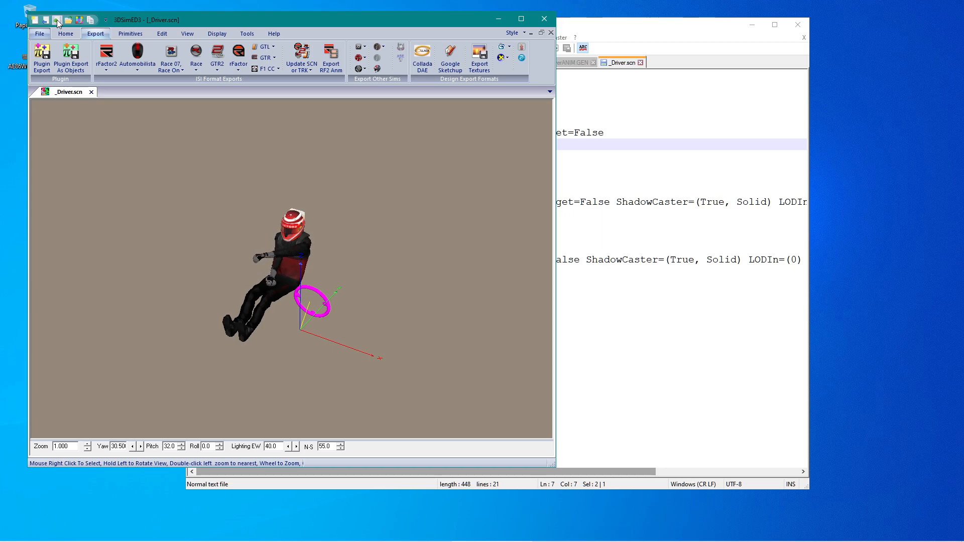
Try to import XXX_driver_max.gmt from the DRIVER folder
{"action": "left_click", "coordinate": [56, 20]}
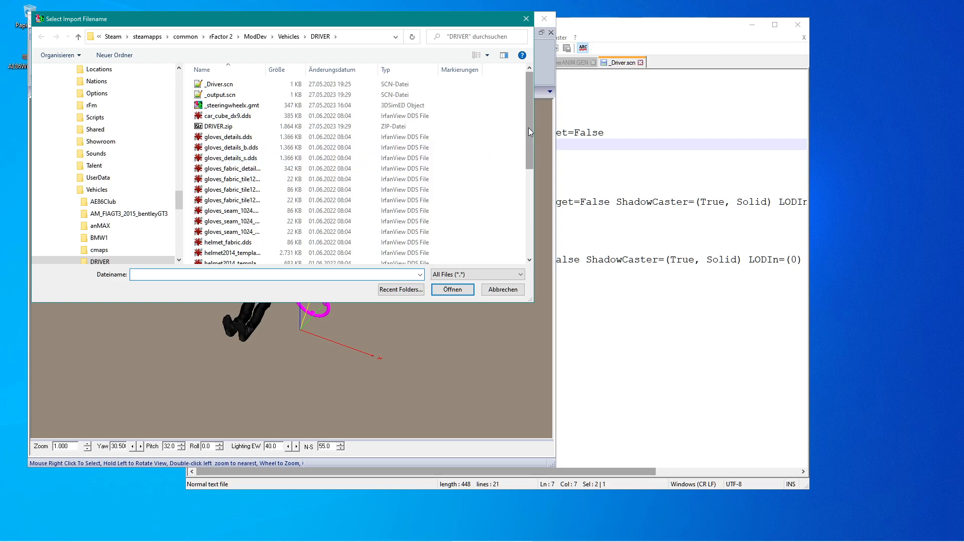
{"action": "left_click_drag", "start_coordinate": [528, 128], "coordinate": [541, 212]}
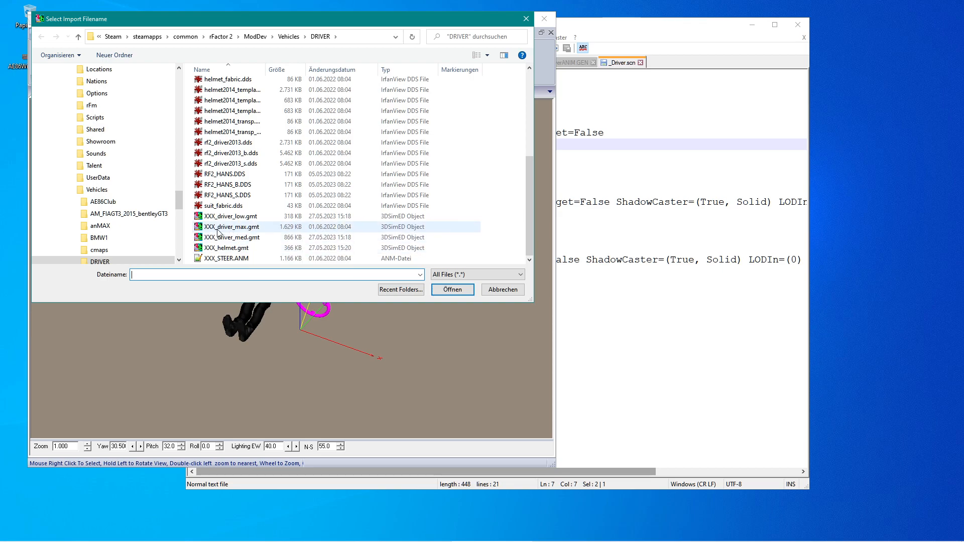
{"action": "left_click", "coordinate": [200, 228]}
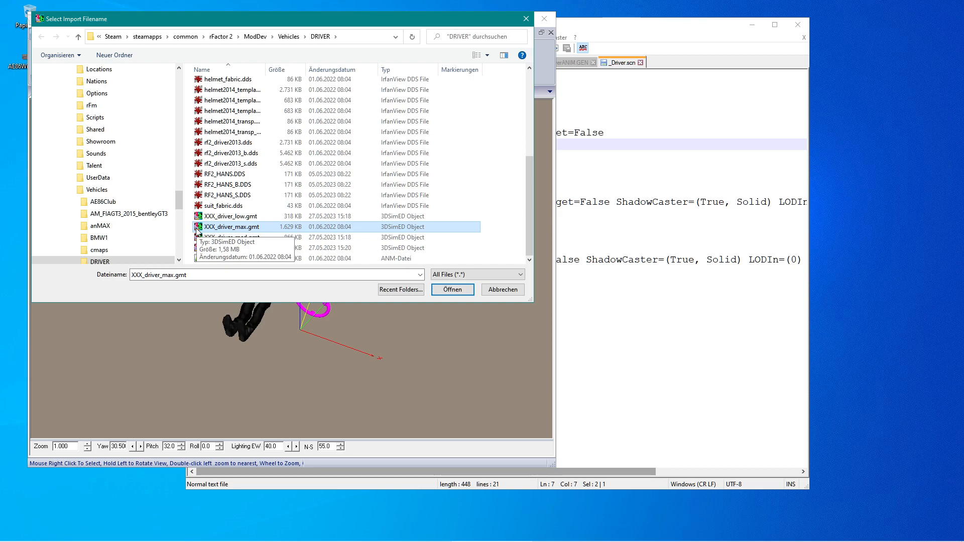
{"action": "left_click", "coordinate": [452, 290]}
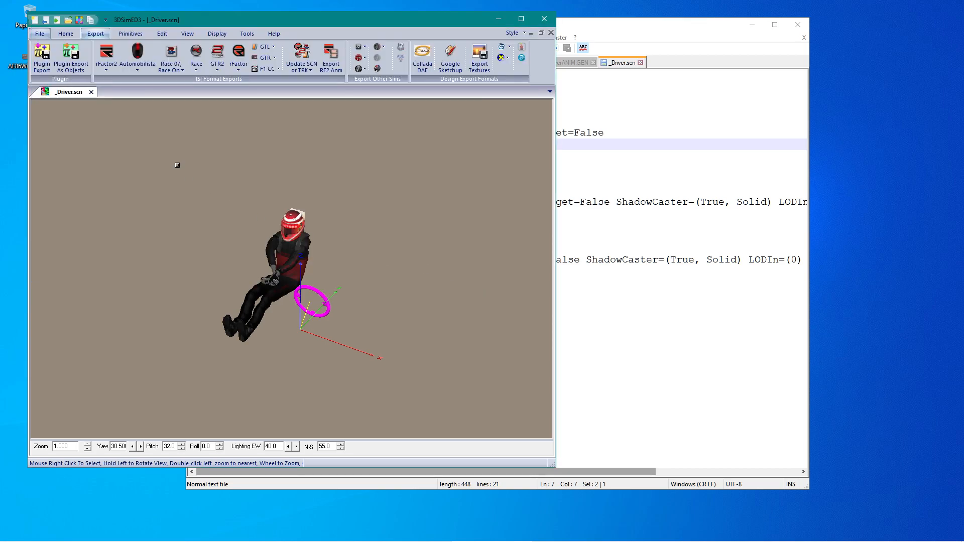
Import the driver mesh XXX_driver_max.gmt from the DRIVER folder
{"action": "left_click", "coordinate": [57, 21]}
{"action": "scroll", "coordinate": [264, 190], "scroll_direction": "down", "scroll_amount": 5}
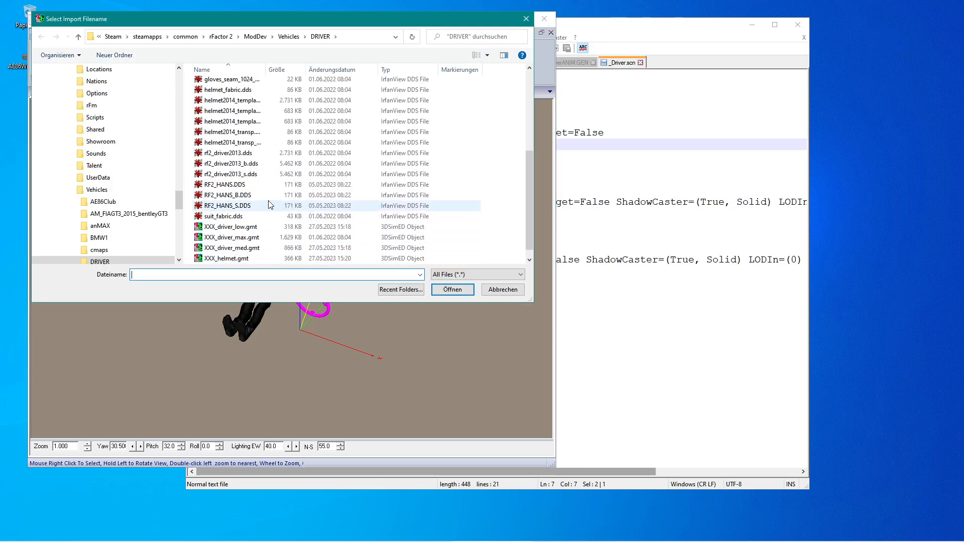
{"action": "left_click", "coordinate": [257, 227]}
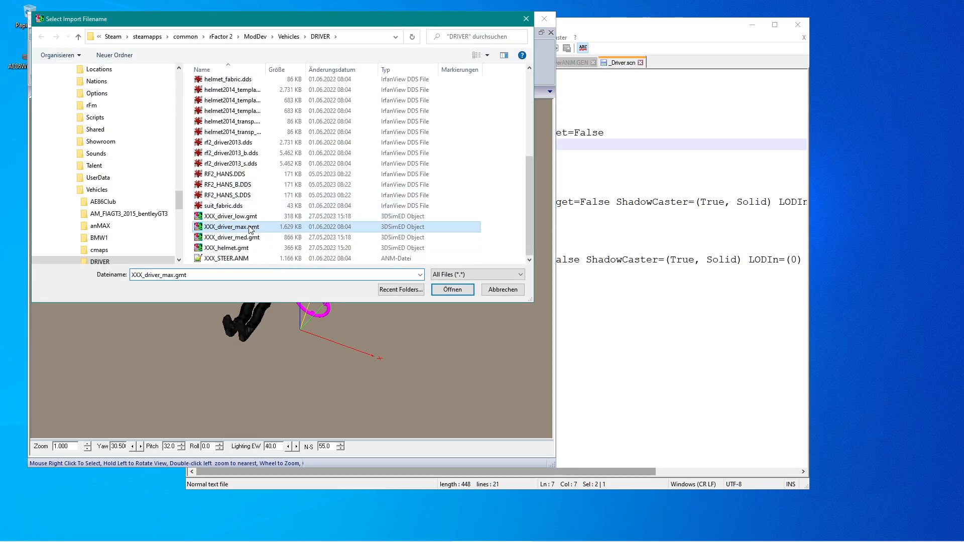
{"action": "left_click", "coordinate": [448, 290]}
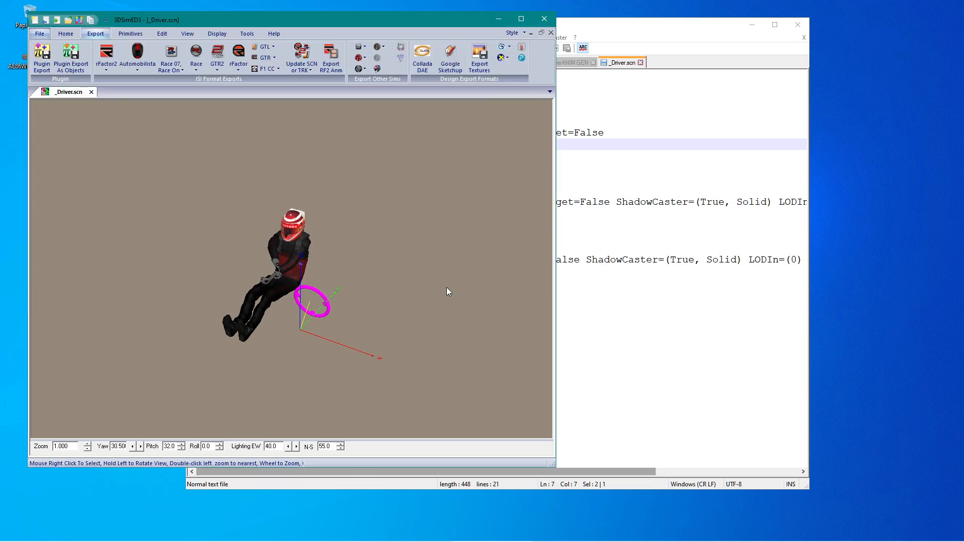
Inspect the imported driver's body and neck, and change the model's rendering to wireframe
{"action": "left_click_drag", "start_coordinate": [359, 214], "coordinate": [299, 138]}
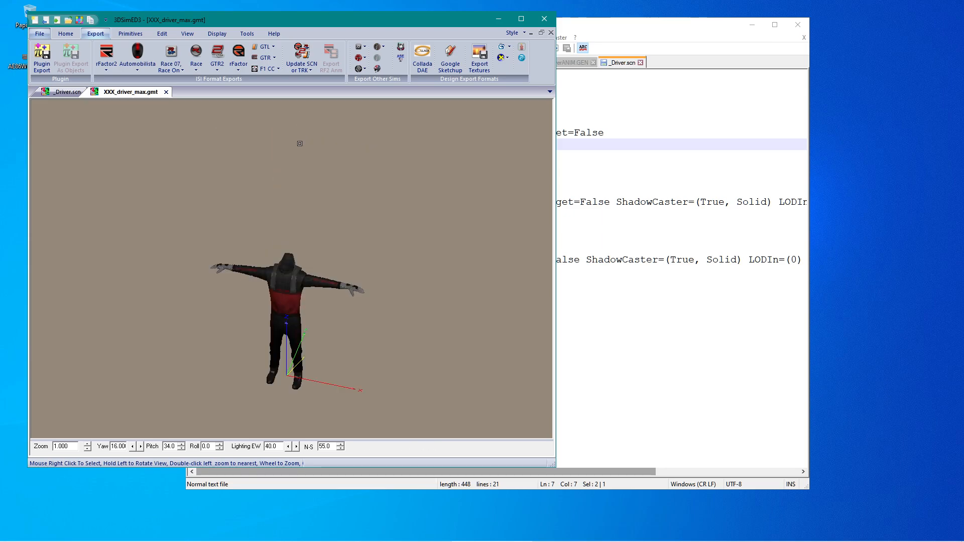
{"action": "mouse_move", "coordinate": [295, 283]}
{"action": "left_mouse_down"}
{"action": "mouse_move", "coordinate": [289, 294]}
{"action": "mouse_move", "coordinate": [290, 274]}
{"action": "left_mouse_up"}
{"action": "scroll", "coordinate": [290, 293], "scroll_direction": "down", "scroll_amount": 2}
{"action": "scroll", "coordinate": [287, 293], "scroll_direction": "up", "scroll_amount": 2}
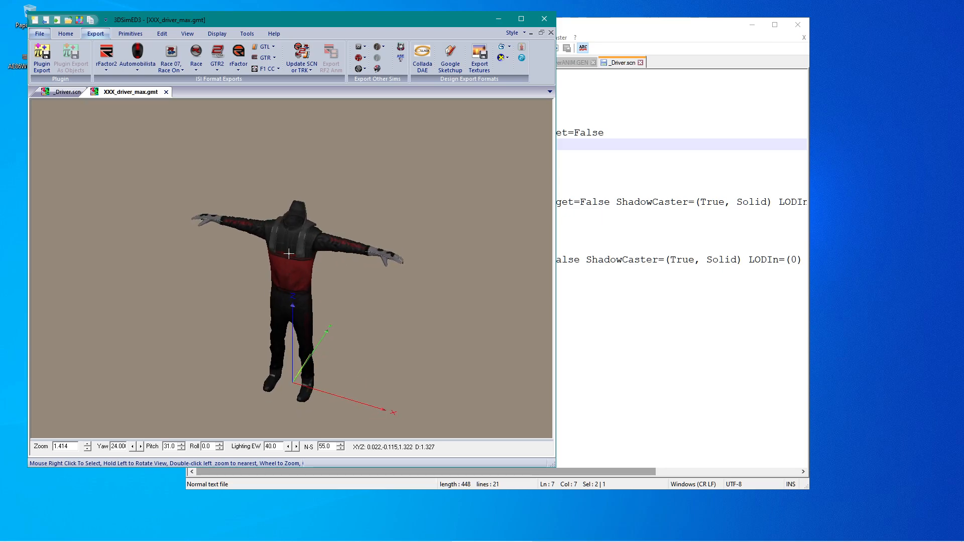
{"action": "left_click_drag", "start_coordinate": [296, 212], "coordinate": [301, 207]}
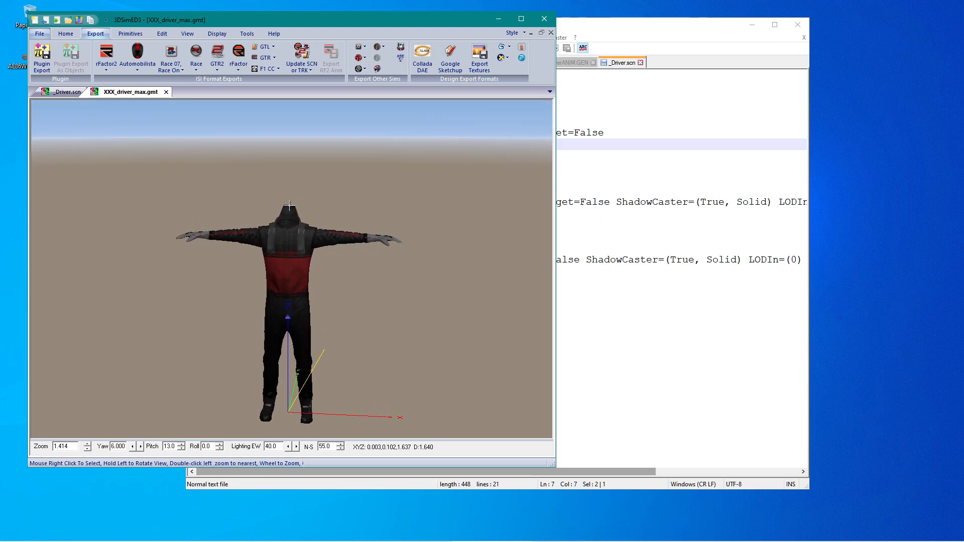
{"action": "scroll", "coordinate": [291, 283], "scroll_direction": "up", "scroll_amount": 7}
{"action": "left_click_drag", "start_coordinate": [291, 283], "coordinate": [293, 304]}
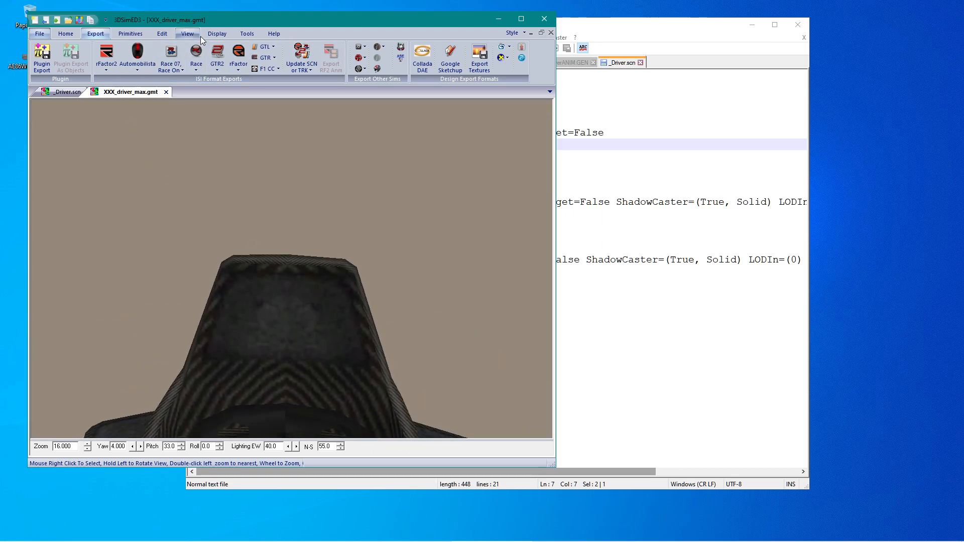
{"action": "left_click", "coordinate": [217, 34]}
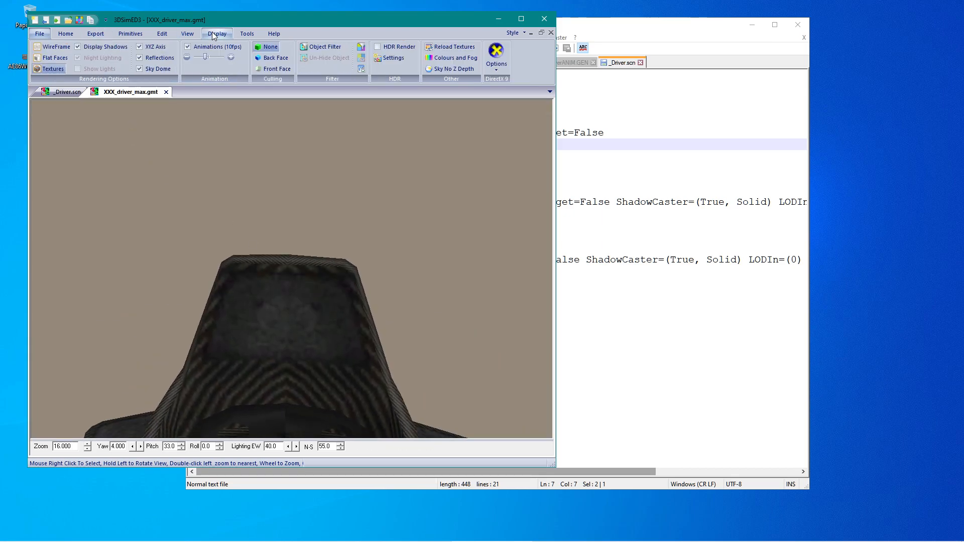
{"action": "left_click", "coordinate": [55, 48]}
Memorize the XYZ coordinates of the centre vertex at the top of the driver mesh's neck
{"action": "left_click_drag", "start_coordinate": [257, 260], "coordinate": [273, 262]}
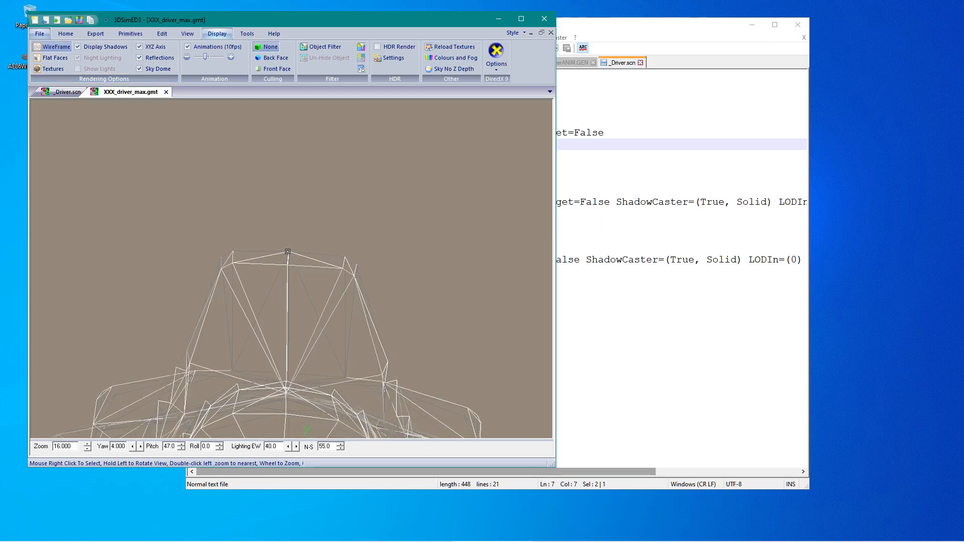
{"action": "left_click", "coordinate": [287, 253]}
{"action": "right_click", "coordinate": [288, 252]}
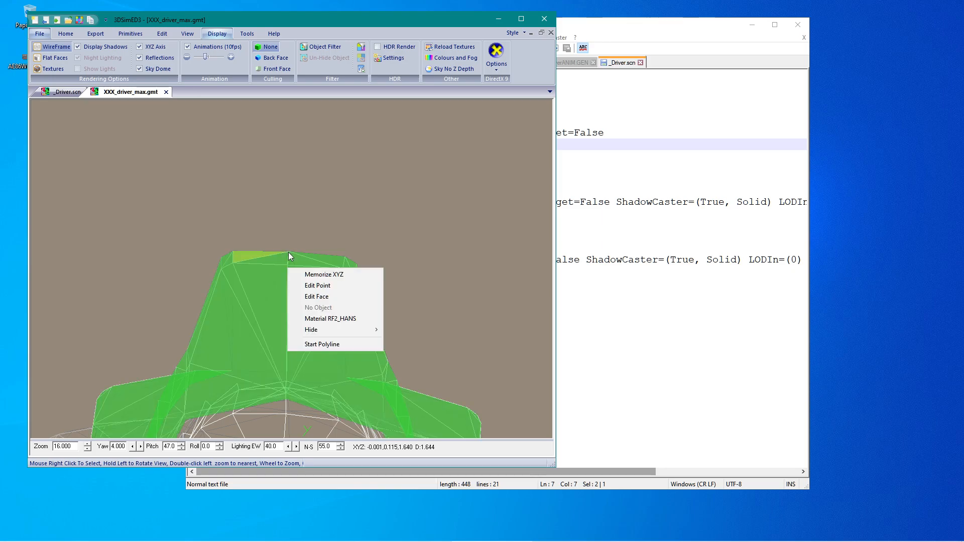
{"action": "right_click", "coordinate": [289, 253]}
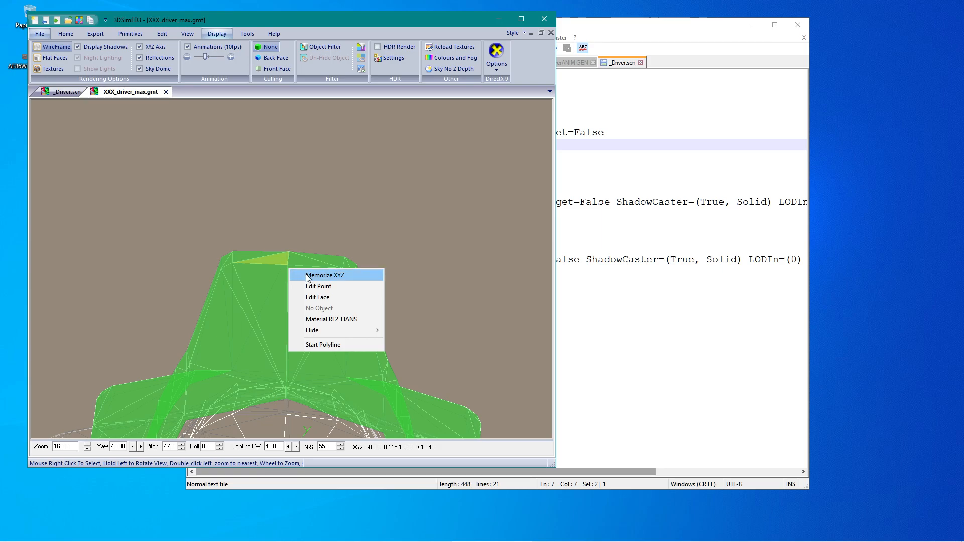
{"action": "left_click", "coordinate": [342, 276]}
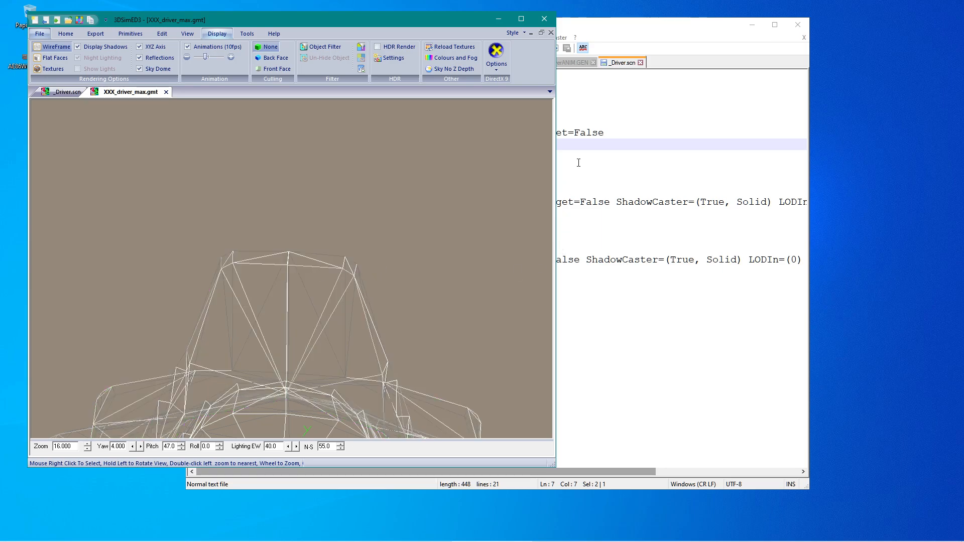
Switch to Notepad++ and put the memorized coordinates -0.0002 0.1142 1.6398 into a new document, without the XYZ prefix
{"action": "left_click", "coordinate": [658, 46]}
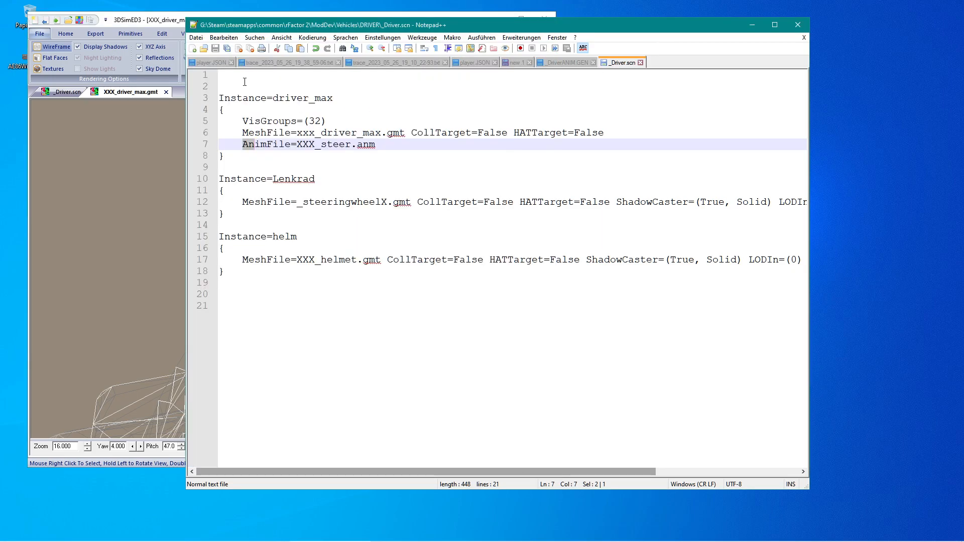
{"action": "left_click", "coordinate": [193, 49]}
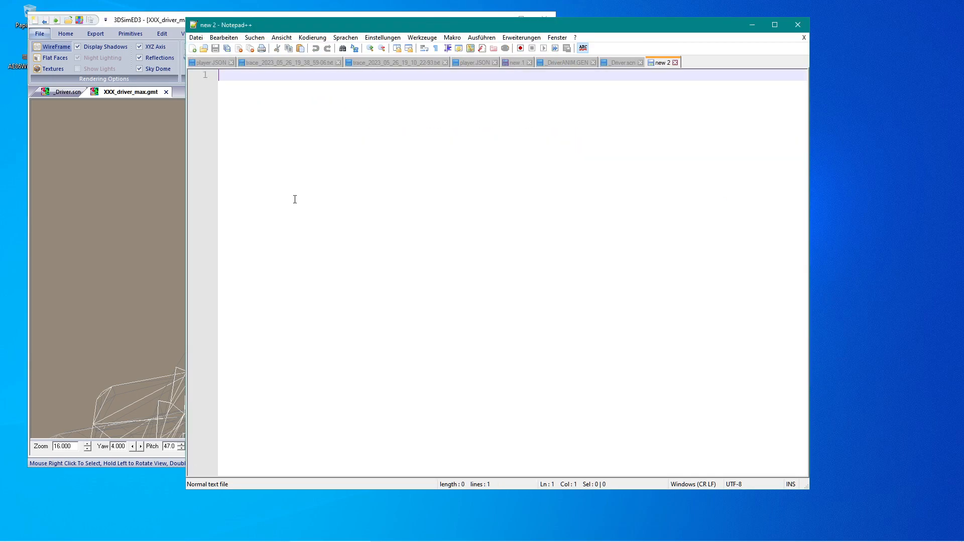
{"action": "type", "text": "XYZ -0.0002 0.1142 1.6398"}
{"action": "key", "text": "ctrl+Home"}
{"action": "key", "text": "Delete"}
{"action": "key", "text": "Delete"}
{"action": "key", "text": "Delete"}
{"action": "key", "text": "Delete"}
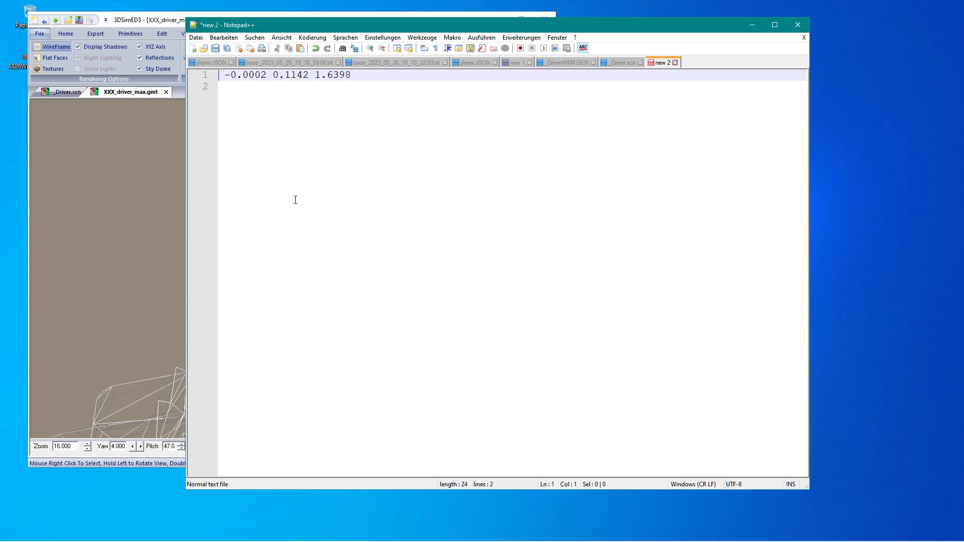
{"action": "key", "text": "Delete"}
Label the neck coordinates line "old position"
{"action": "key", "text": "End"}
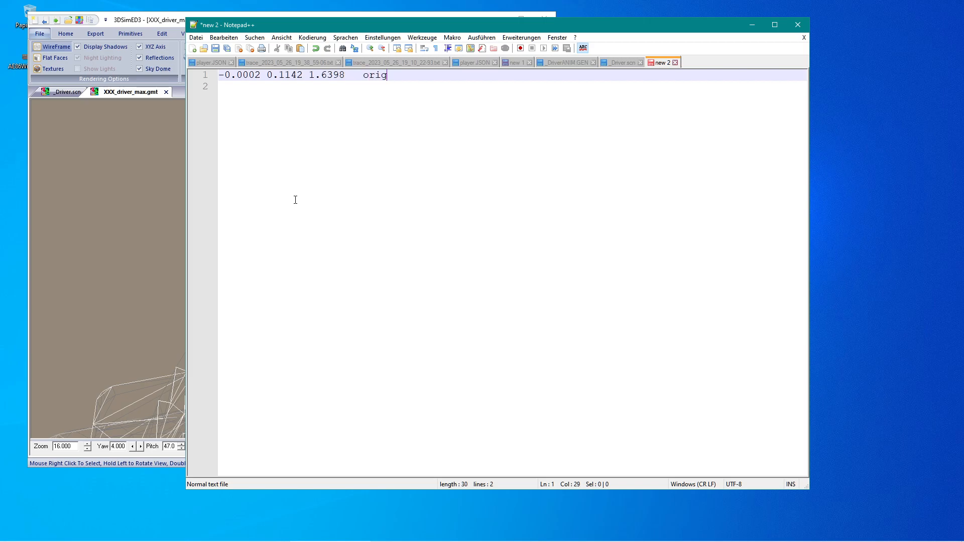
{"action": "key", "text": "BackSpace"}
{"action": "key", "text": "BackSpace"}
{"action": "key", "text": "BackSpace"}
{"action": "type", "text": "ld positio"}
Switch to 3DSimED3 and examine the driver and steering wheel in the _Driver.scn scene from the front and from behind
{"action": "left_click", "coordinate": [145, 177]}
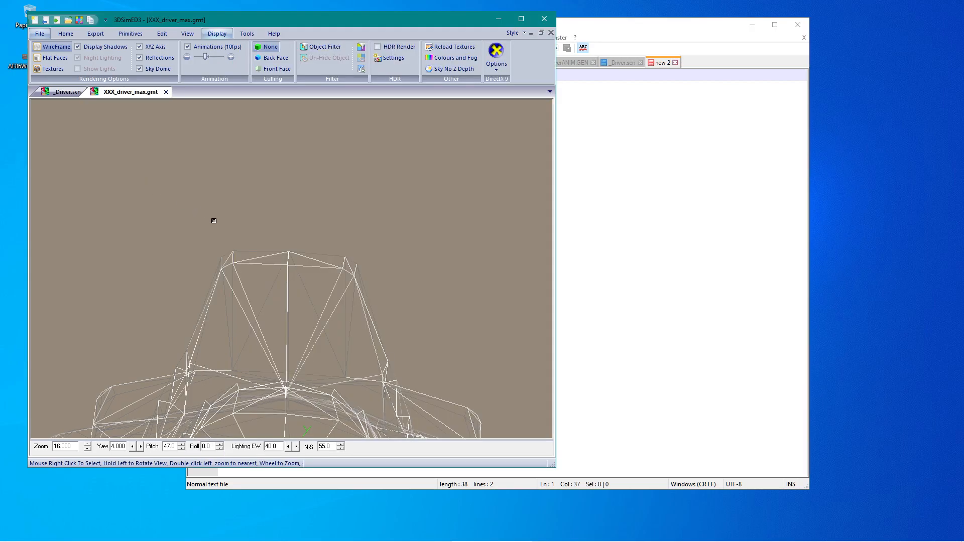
{"action": "left_click", "coordinate": [64, 95]}
{"action": "scroll", "coordinate": [219, 247], "scroll_direction": "down", "scroll_amount": 1}
{"action": "left_click_drag", "start_coordinate": [220, 247], "coordinate": [248, 254]}
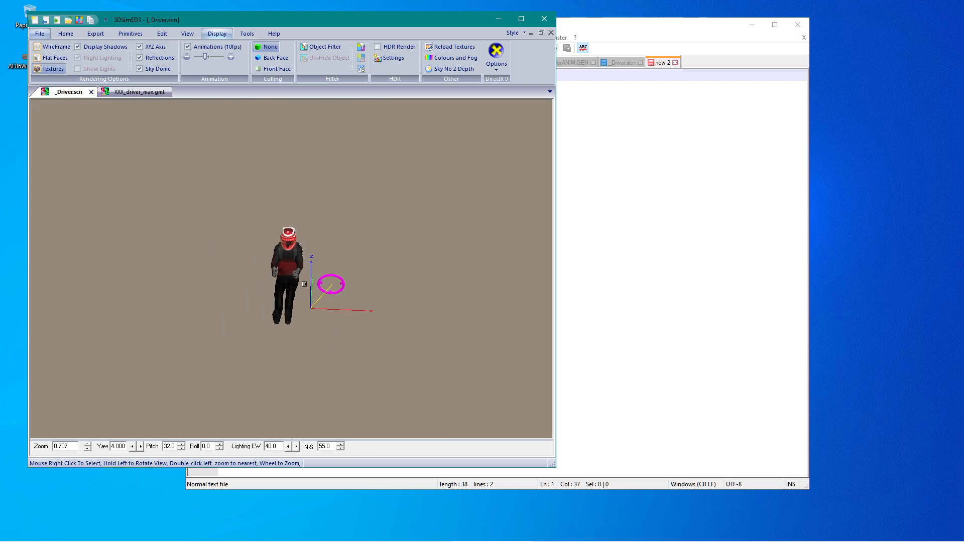
{"action": "double_click", "coordinate": [326, 276]}
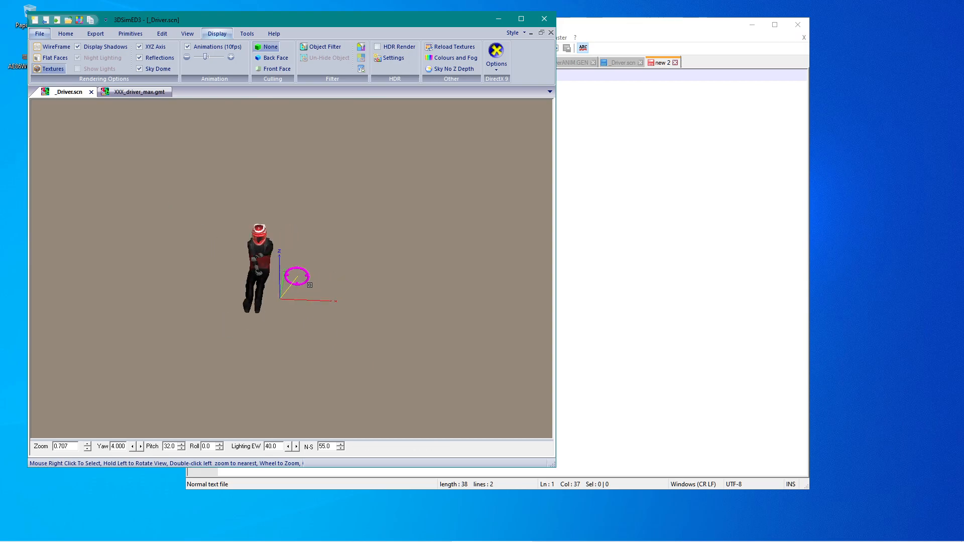
{"action": "scroll", "coordinate": [326, 277], "scroll_direction": "up", "scroll_amount": 3}
{"action": "left_click_drag", "start_coordinate": [326, 276], "coordinate": [132, 279]}
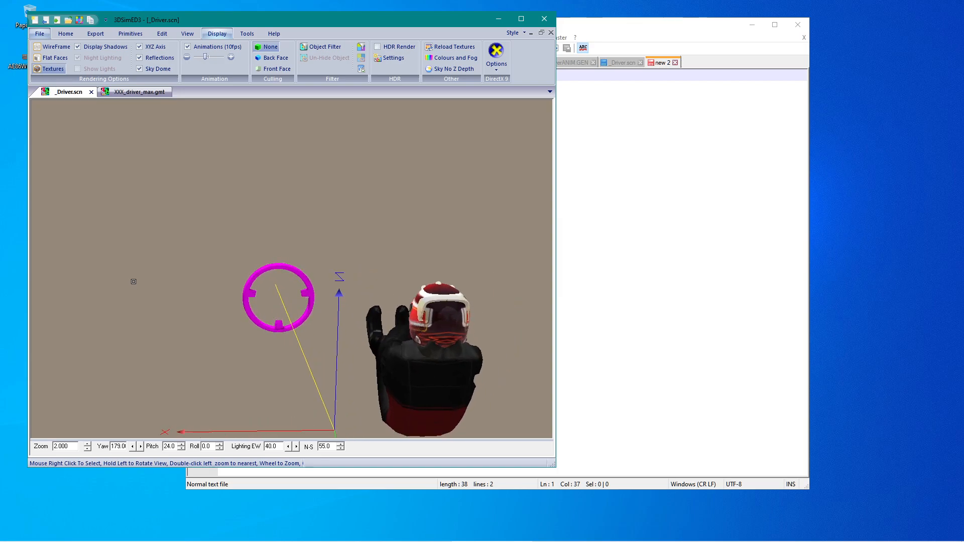
{"action": "scroll", "coordinate": [189, 279], "scroll_direction": "down", "scroll_amount": 1}
{"action": "left_click_drag", "start_coordinate": [277, 273], "coordinate": [272, 271]}
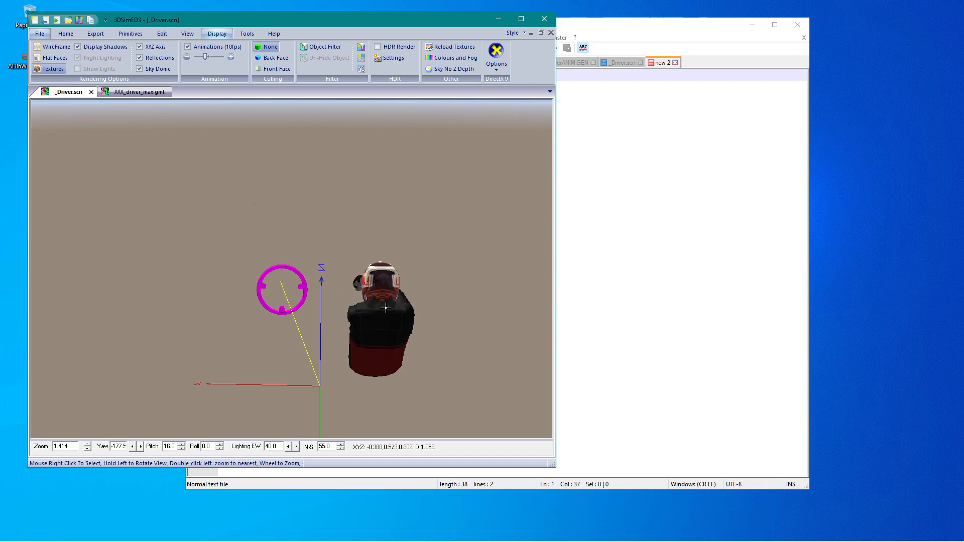
{"action": "left_click_drag", "start_coordinate": [342, 300], "coordinate": [281, 273]}
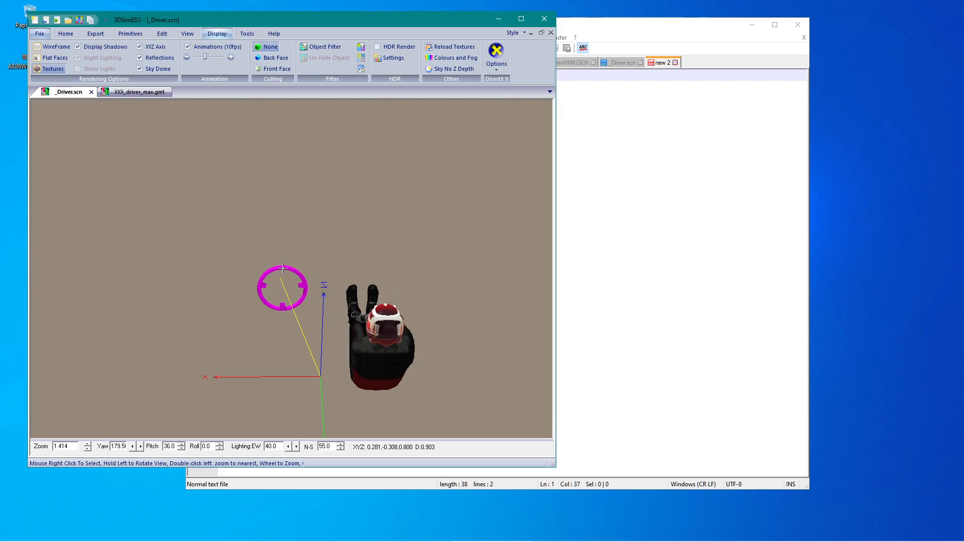
Show the _Driver.scn scene in wireframe and memorize the XYZ coordinates of the top centre of the steering wheel rim
{"action": "scroll", "coordinate": [283, 268], "scroll_direction": "up", "scroll_amount": 6}
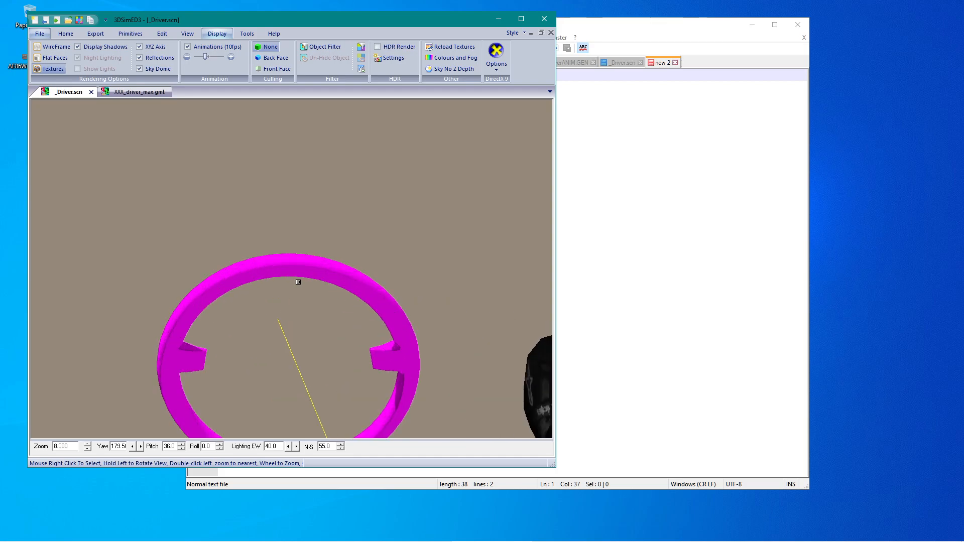
{"action": "left_click", "coordinate": [53, 48]}
{"action": "left_click_drag", "start_coordinate": [306, 258], "coordinate": [290, 295]}
{"action": "scroll", "coordinate": [296, 293], "scroll_direction": "up", "scroll_amount": 2}
{"action": "scroll", "coordinate": [296, 294], "scroll_direction": "down", "scroll_amount": 1}
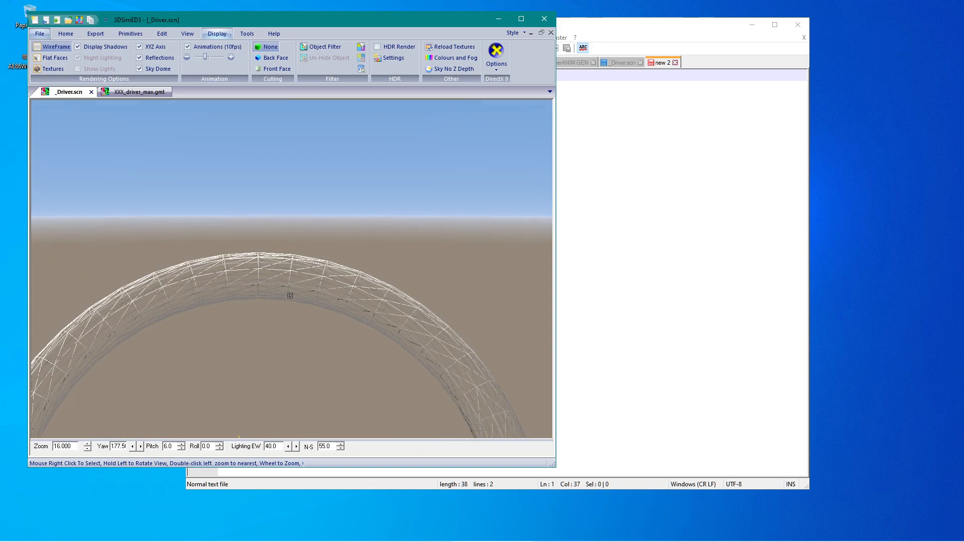
{"action": "scroll", "coordinate": [279, 290], "scroll_direction": "up", "scroll_amount": 2}
{"action": "left_click_drag", "start_coordinate": [240, 259], "coordinate": [244, 261]}
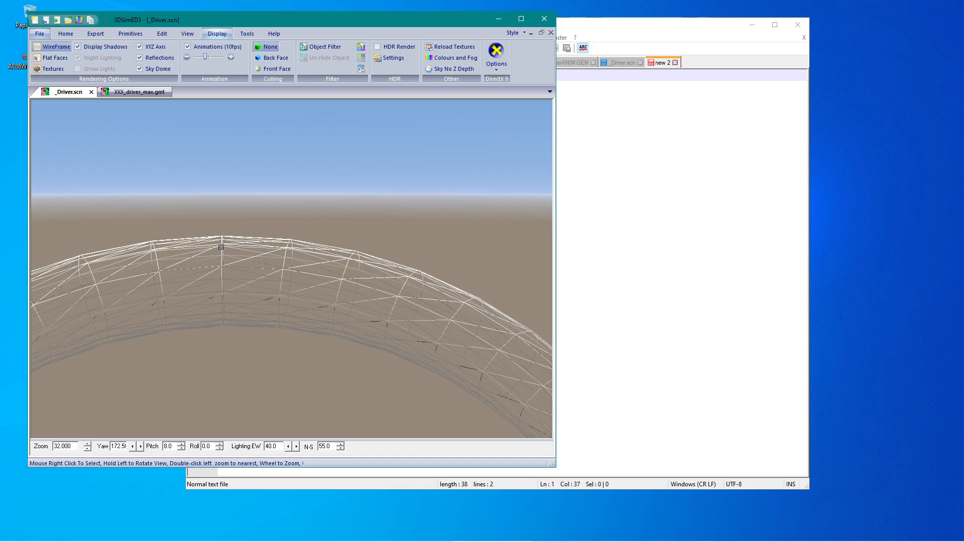
{"action": "right_click", "coordinate": [221, 248]}
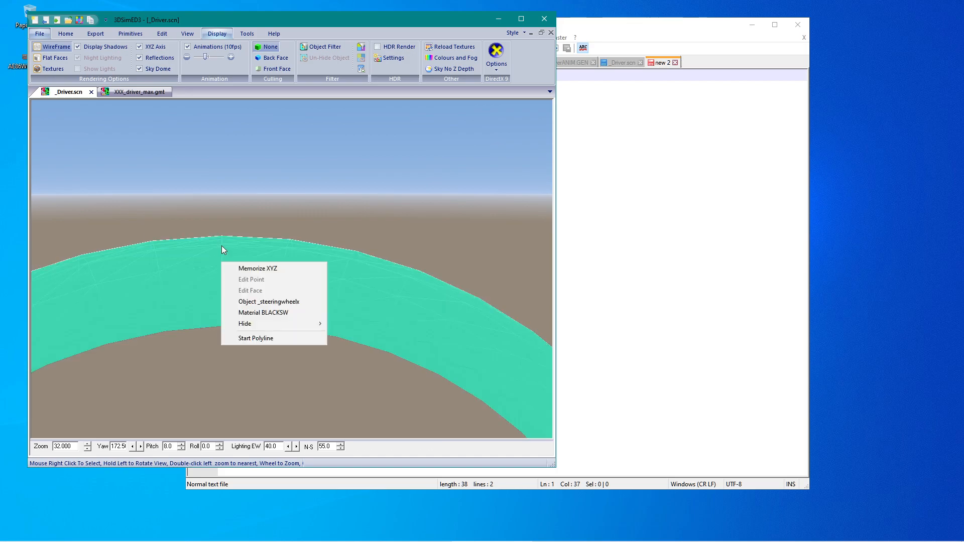
{"action": "left_click", "coordinate": [252, 269]}
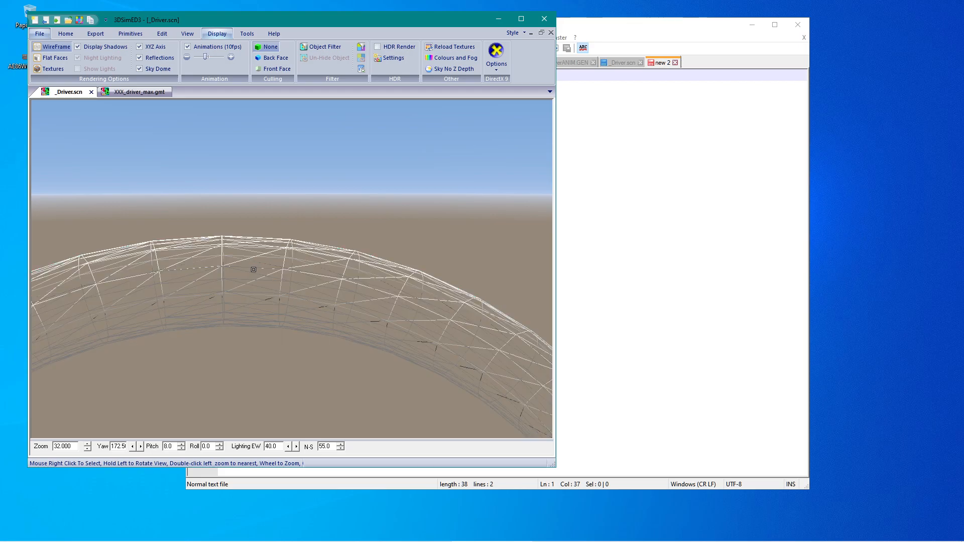
Add the memorized coordinates 0.2871 -0.3155 0.8092 on line 5 of the Notepad++ notes and label them "SW"
{"action": "left_click", "coordinate": [590, 269]}
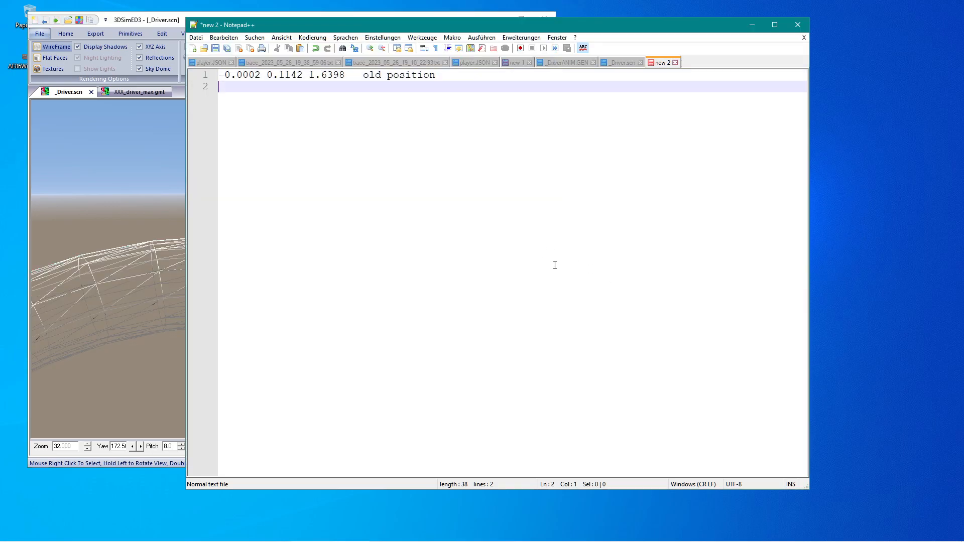
{"action": "key", "text": "Return"}
{"action": "key", "text": "Return"}
{"action": "key", "text": "Return"}
{"action": "type", "text": "XYZ 0.2871 -0.3155 0.8092"}
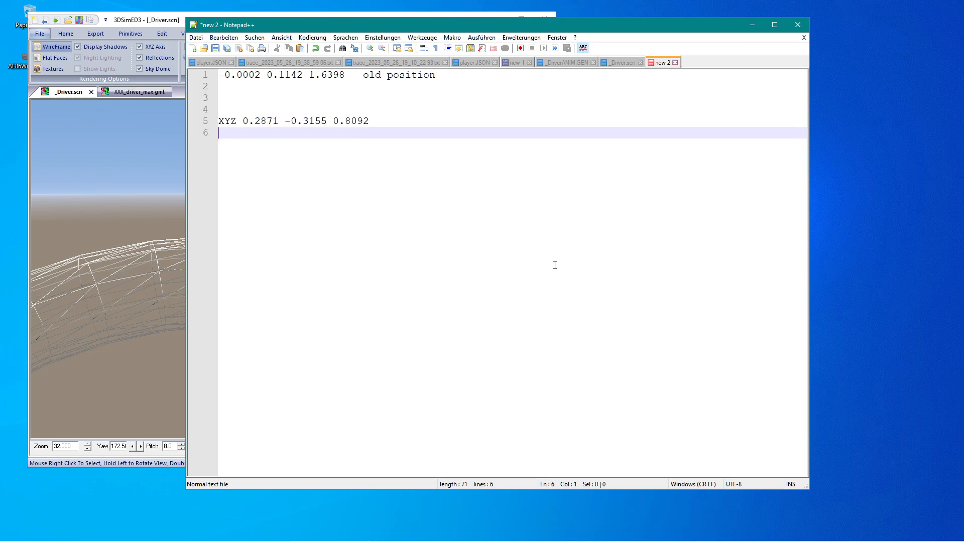
{"action": "key", "text": "Up"}
{"action": "key", "text": "End"}
{"action": "type", "text": "SW"}
{"action": "key", "text": "Down"}
Switch to 3DSimED3 and examine the wireframe driver from behind, reading the X coordinate along the body's centre line
{"action": "left_click", "coordinate": [159, 219]}
{"action": "scroll", "coordinate": [333, 315], "scroll_direction": "down", "scroll_amount": 10}
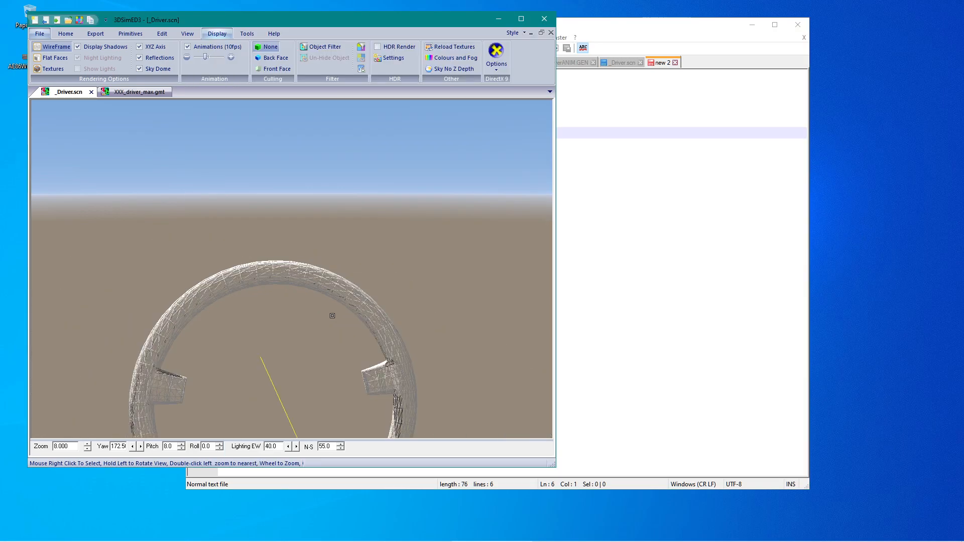
{"action": "mouse_move", "coordinate": [398, 311]}
{"action": "left_mouse_down"}
{"action": "mouse_move", "coordinate": [386, 303]}
{"action": "mouse_move", "coordinate": [394, 299]}
{"action": "left_mouse_up"}
{"action": "scroll", "coordinate": [330, 303], "scroll_direction": "up", "scroll_amount": 3}
{"action": "mouse_move", "coordinate": [317, 311]}
{"action": "left_mouse_down"}
{"action": "mouse_move", "coordinate": [318, 321]}
{"action": "mouse_move", "coordinate": [311, 307]}
{"action": "left_mouse_up"}
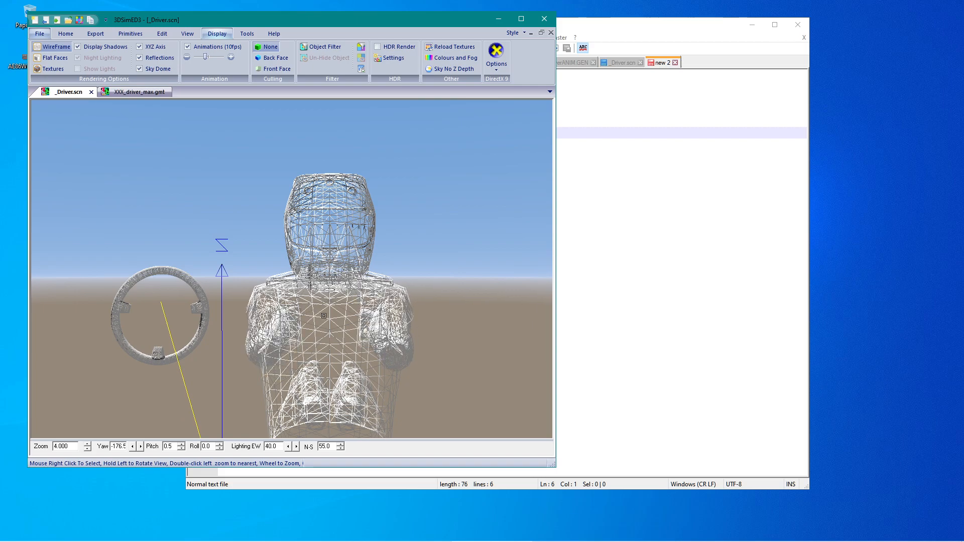
{"action": "scroll", "coordinate": [332, 331], "scroll_direction": "up", "scroll_amount": 1}
{"action": "scroll", "coordinate": [379, 317], "scroll_direction": "up", "scroll_amount": 1}
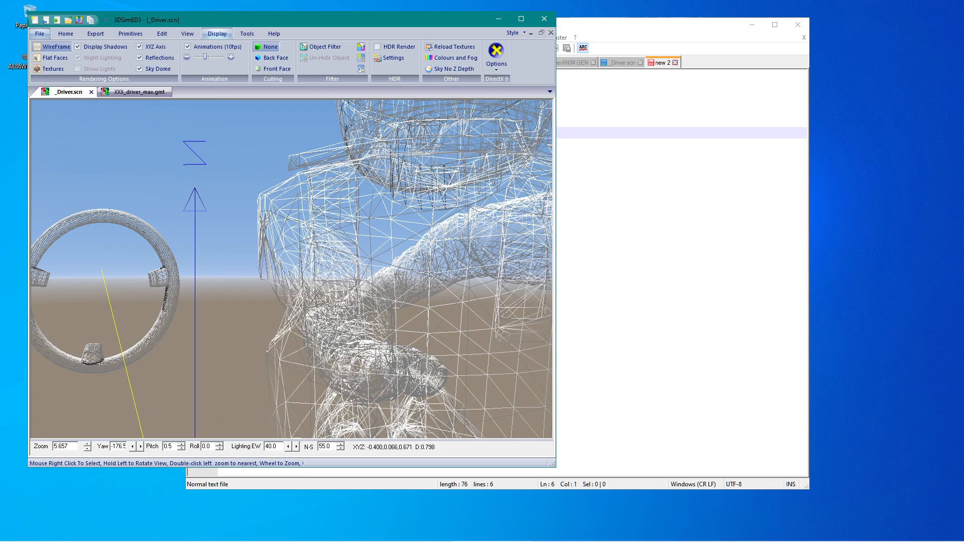
{"action": "scroll", "coordinate": [425, 274], "scroll_direction": "down", "scroll_amount": 2}
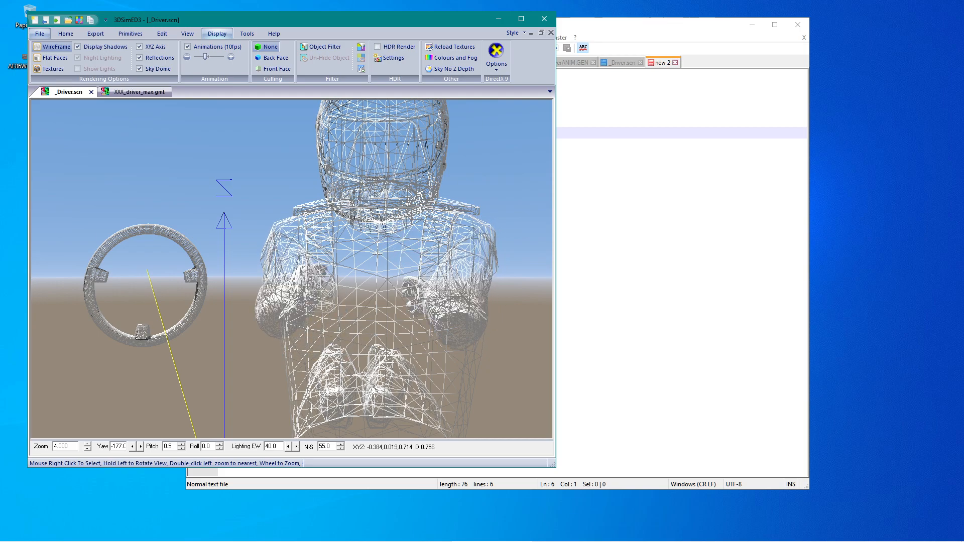
{"action": "left_click_drag", "start_coordinate": [377, 254], "coordinate": [377, 259]}
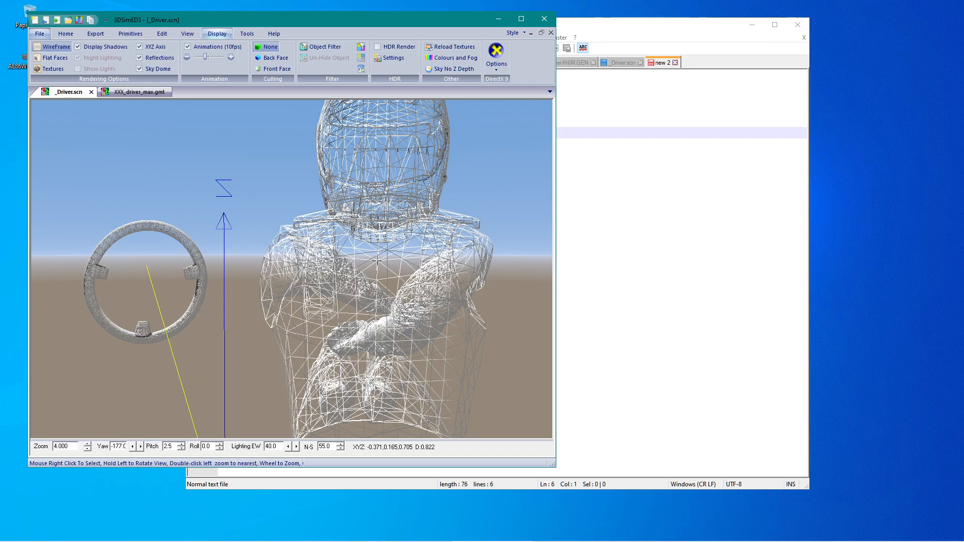
{"action": "left_click_drag", "start_coordinate": [377, 261], "coordinate": [380, 285]}
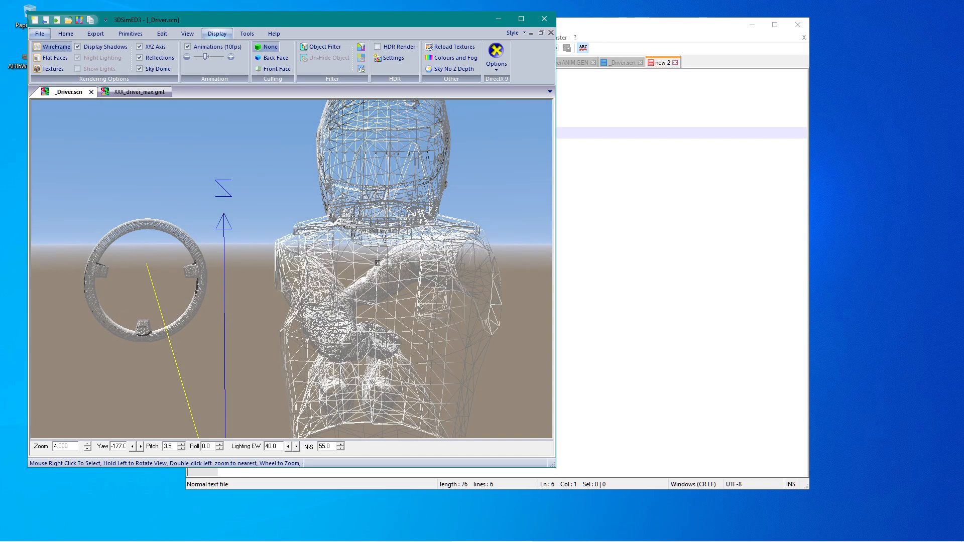
{"action": "scroll", "coordinate": [380, 286], "scroll_direction": "up", "scroll_amount": 1}
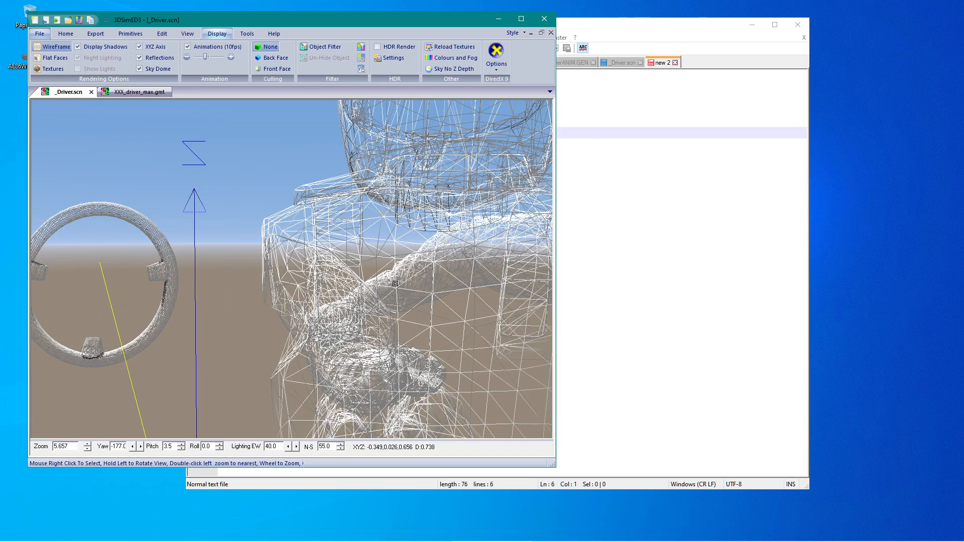
{"action": "scroll", "coordinate": [380, 286], "scroll_direction": "down", "scroll_amount": 1}
{"action": "left_click_drag", "start_coordinate": [380, 285], "coordinate": [425, 278]}
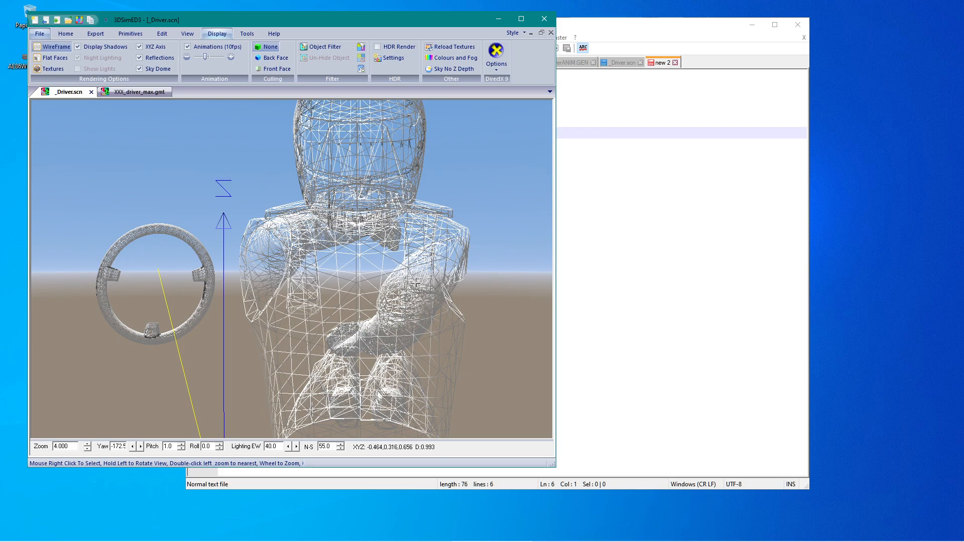
{"action": "mouse_move", "coordinate": [356, 282]}
{"action": "left_mouse_down"}
{"action": "mouse_move", "coordinate": [357, 268]}
{"action": "mouse_move", "coordinate": [357, 283]}
{"action": "left_mouse_up"}
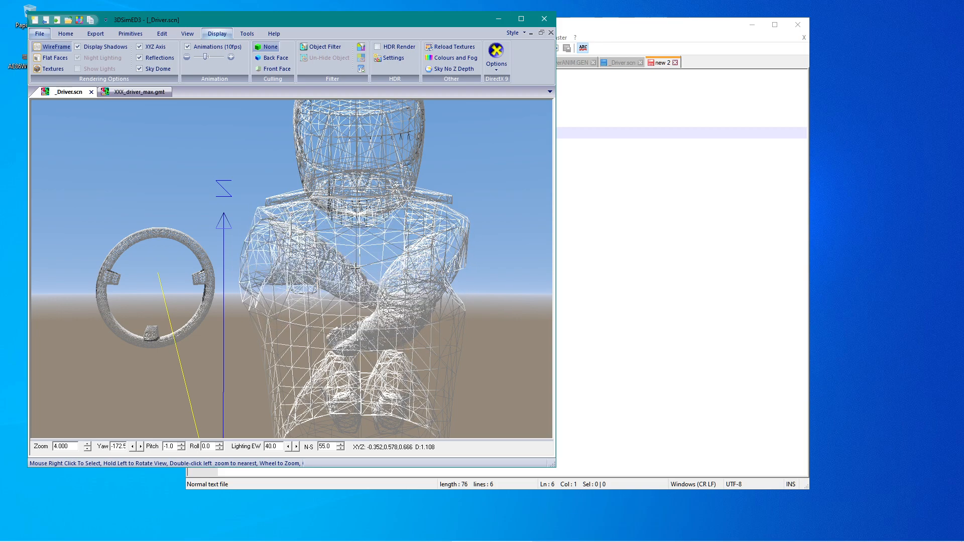
Enter -0.352 below the SW line in the Notepad++ notes and remove the XYZ prefix from the SW line
{"action": "left_click", "coordinate": [575, 282]}
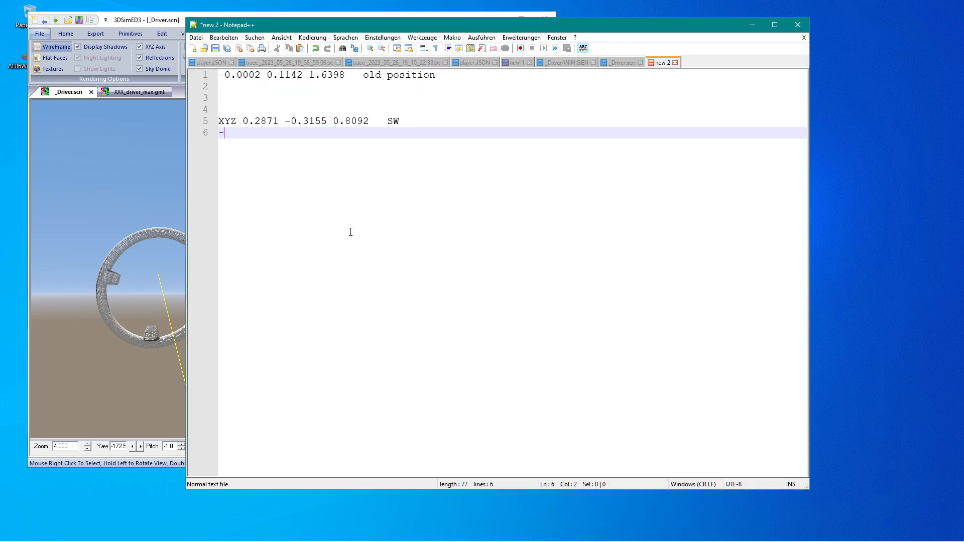
{"action": "type", "text": "52"}
{"action": "key", "text": "Up"}
{"action": "key", "text": "Up"}
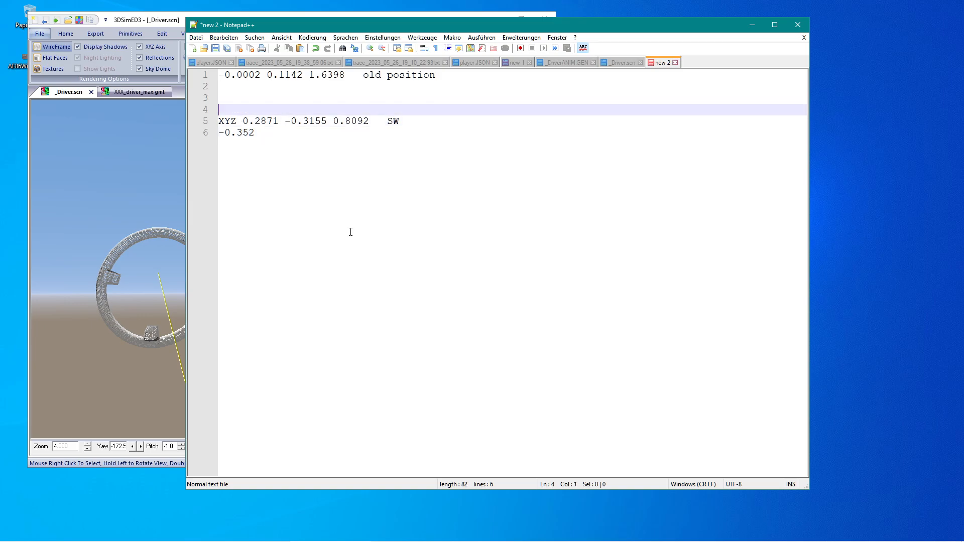
{"action": "key", "text": "Right"}
{"action": "key", "text": "Delete"}
{"action": "key", "text": "Delete"}
{"action": "key", "text": "Delete"}
{"action": "key", "text": "Delete"}
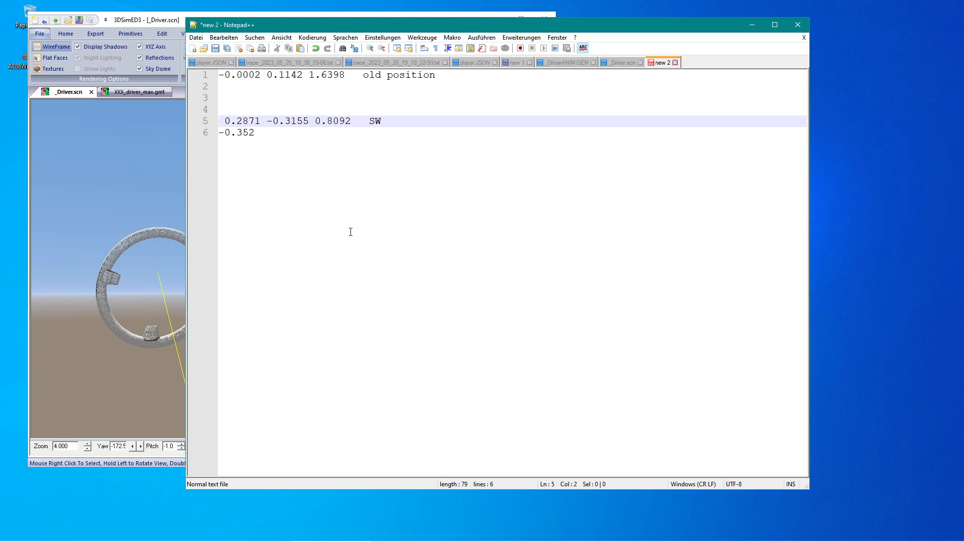
Select the SW line's first value, 0.2871, for comparison with the driver's X value, and switch back to 3DSimED3
{"action": "key", "text": "shift+Right"}
{"action": "key", "text": "shift+Right"}
{"action": "key", "text": "shift+Right"}
{"action": "key", "text": "shift+Right"}
{"action": "key", "text": "shift+Right"}
{"action": "key", "text": "shift+Right"}
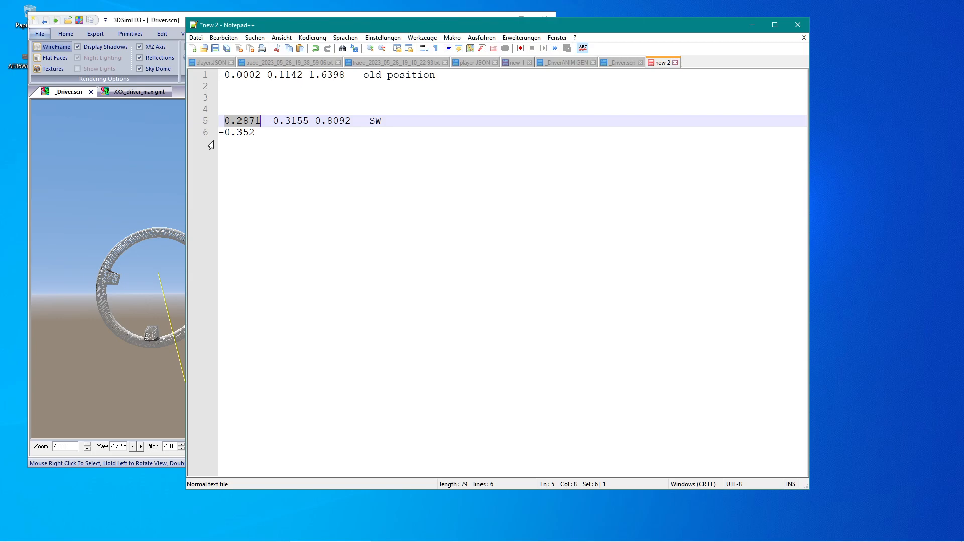
{"action": "left_click", "coordinate": [154, 157]}
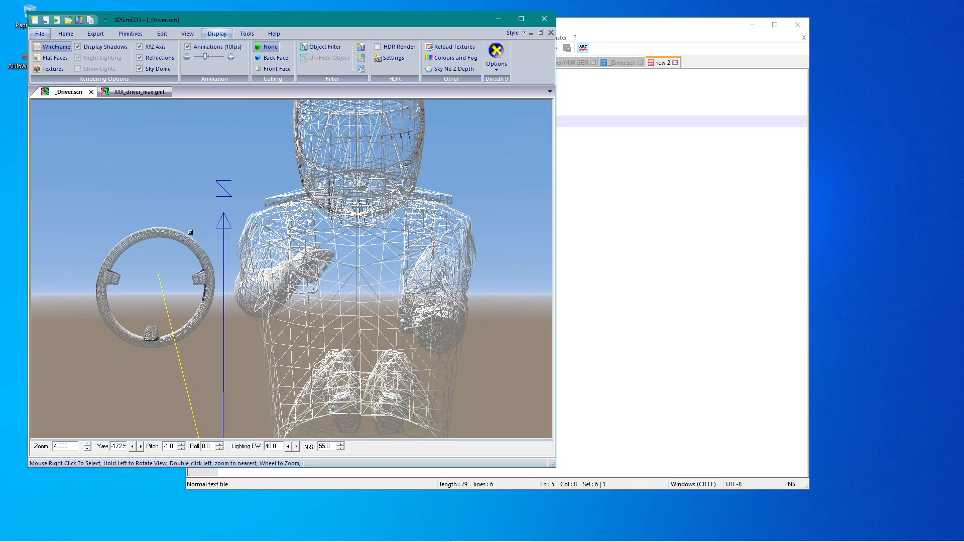
Compare the XXX_driver_max.gmt mesh with the posed driver and steering wheel in the _Driver.scn scene
{"action": "left_click", "coordinate": [141, 92]}
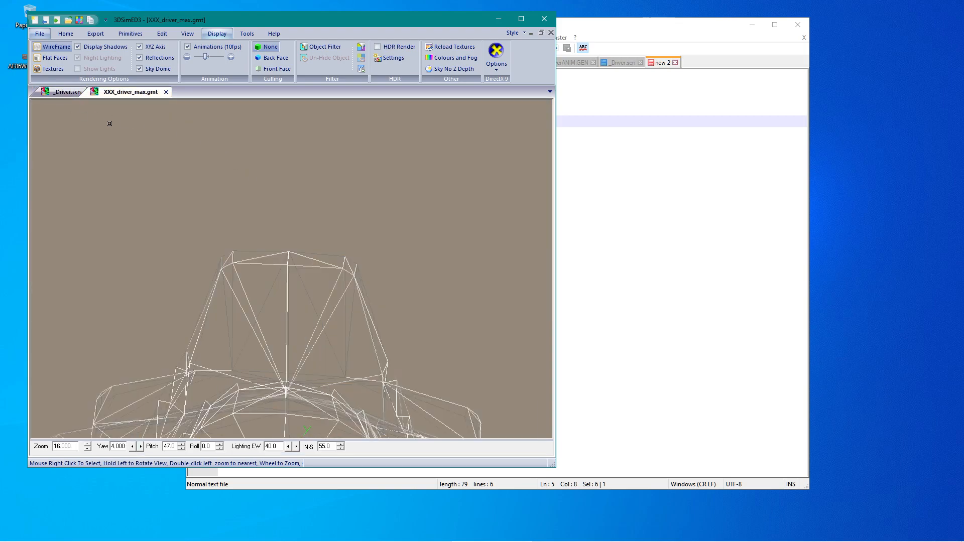
{"action": "scroll", "coordinate": [264, 226], "scroll_direction": "down", "scroll_amount": 7}
{"action": "left_click_drag", "start_coordinate": [289, 265], "coordinate": [147, 200]}
{"action": "left_click", "coordinate": [54, 94]}
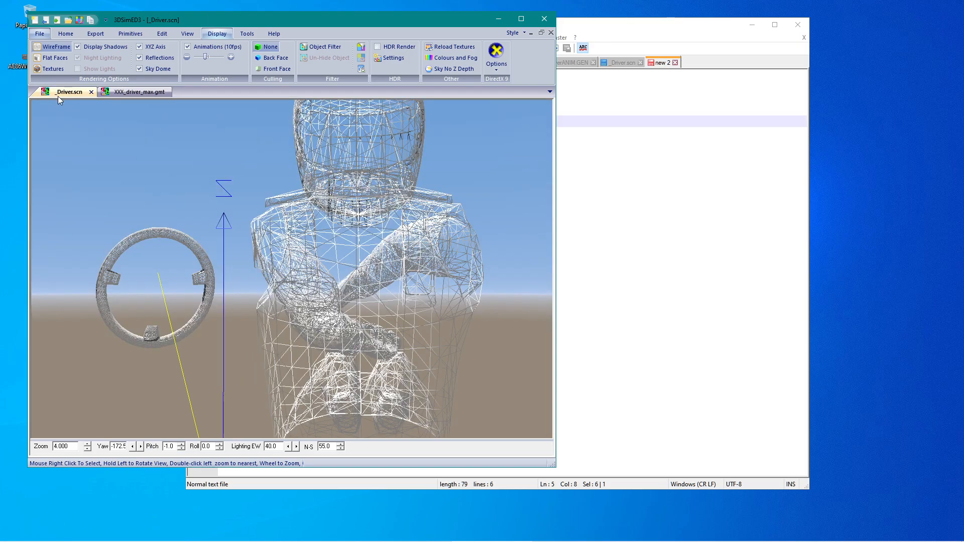
{"action": "scroll", "coordinate": [294, 269], "scroll_direction": "down", "scroll_amount": 3}
{"action": "left_click_drag", "start_coordinate": [303, 277], "coordinate": [316, 285]}
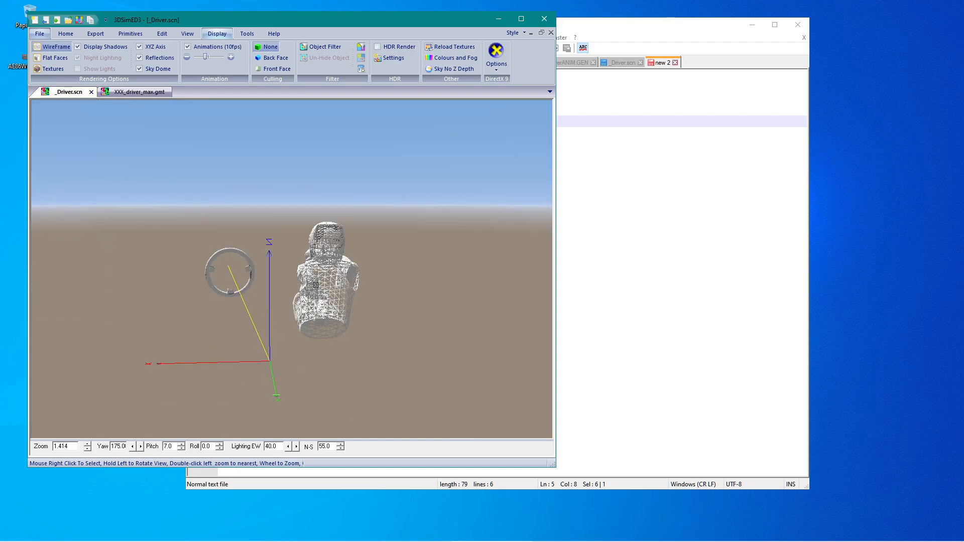
Switch to Notepad++, add the X offset 0.6391 on a new line 7 below 0.352, and copy the value
{"action": "left_click", "coordinate": [703, 236]}
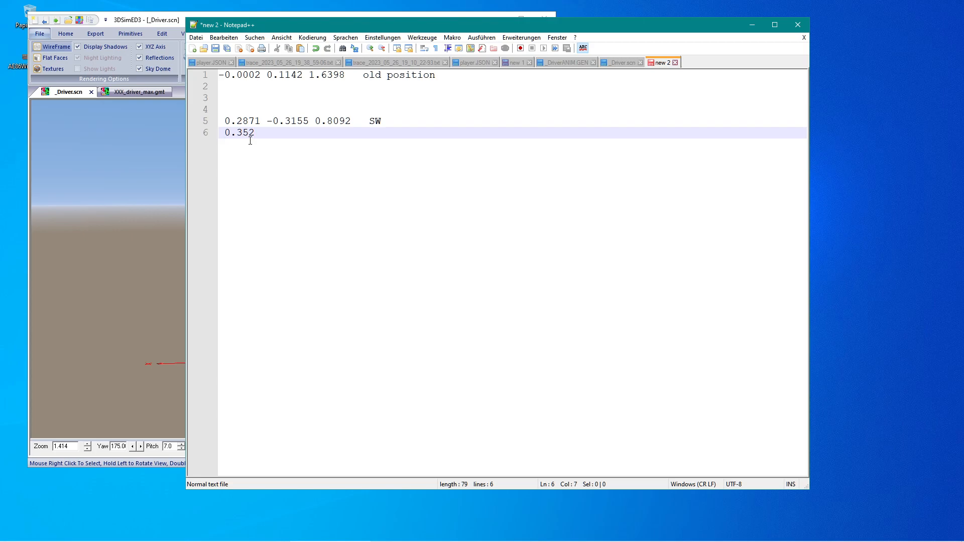
{"action": "key", "text": "Return"}
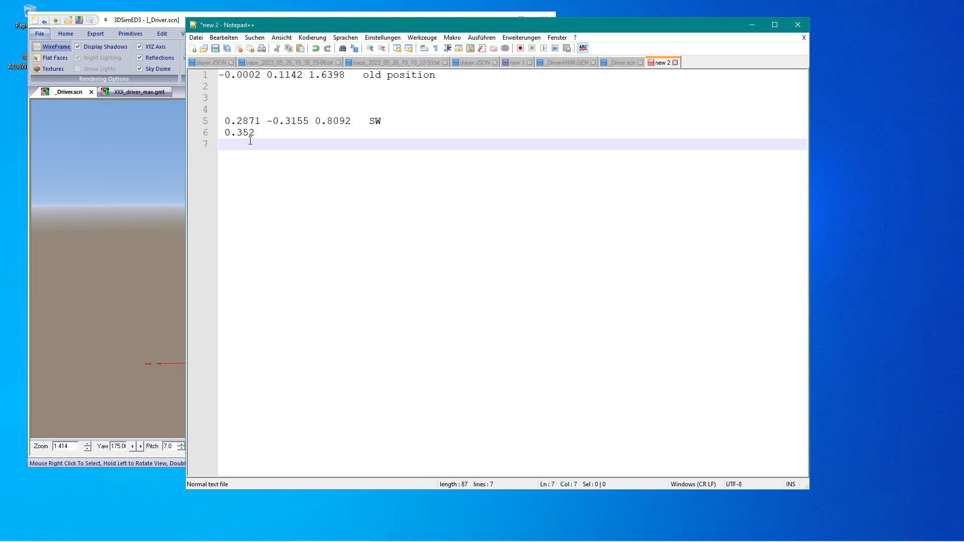
{"action": "type", "text": "1"}
{"action": "type", "text": "9"}
{"action": "type", "text": "3"}
{"action": "type", "text": "6"}
{"action": "type", "text": "0."}
{"action": "key", "text": "Delete"}
{"action": "left_click_drag", "start_coordinate": [249, 145], "coordinate": [283, 144]}
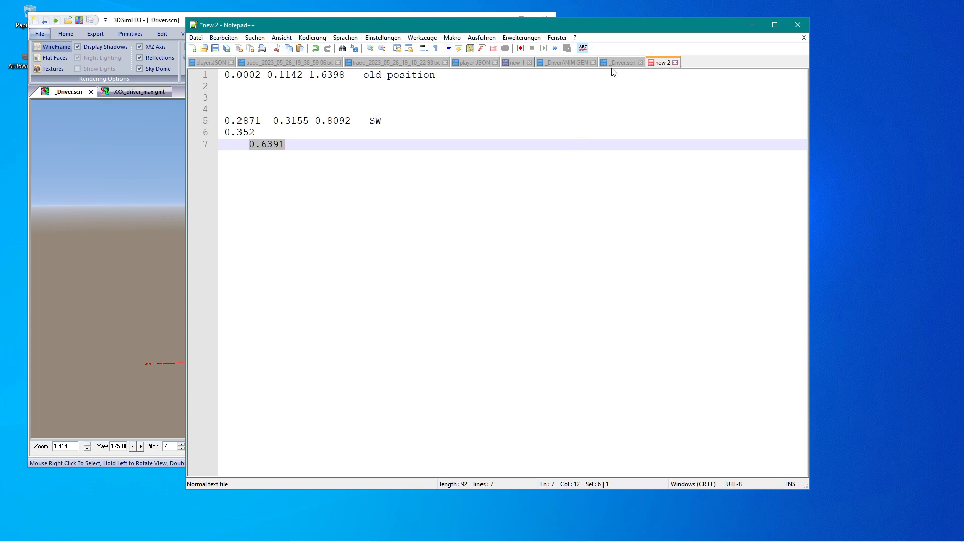
Switch back to 3DSimED3 and display the XXX_driver_max.gmt driver mesh with textures instead of wireframe
{"action": "left_click", "coordinate": [85, 168]}
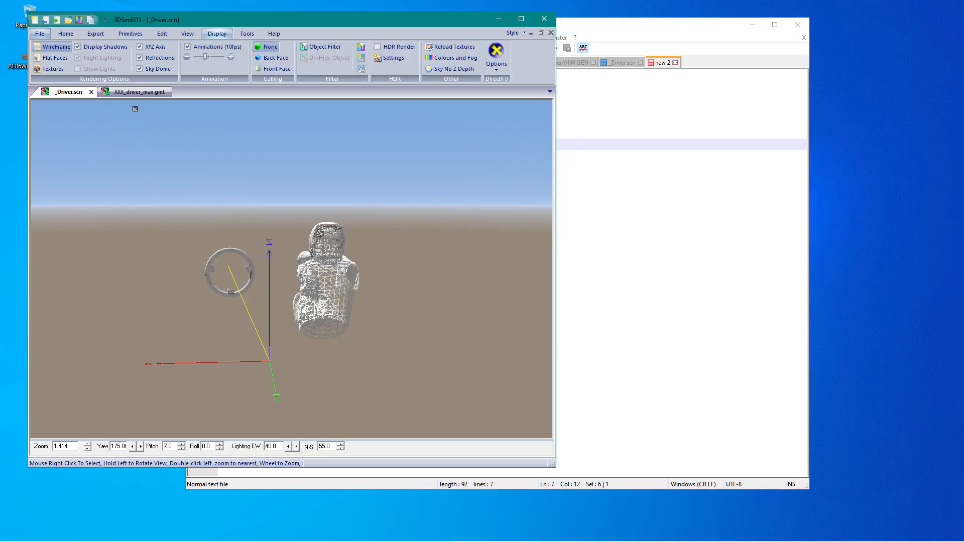
{"action": "left_click", "coordinate": [137, 92]}
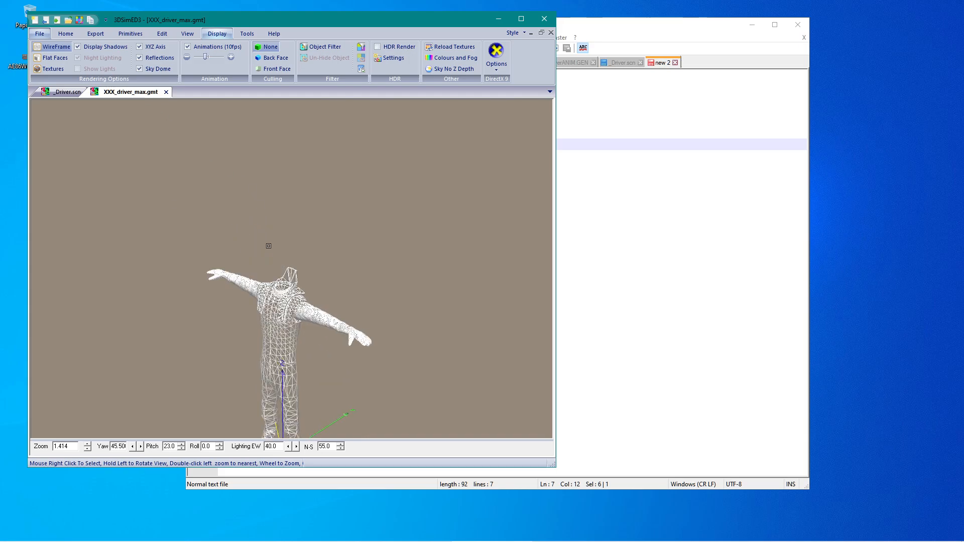
{"action": "left_click", "coordinate": [51, 68]}
{"action": "scroll", "coordinate": [316, 296], "scroll_direction": "down", "scroll_amount": 1}
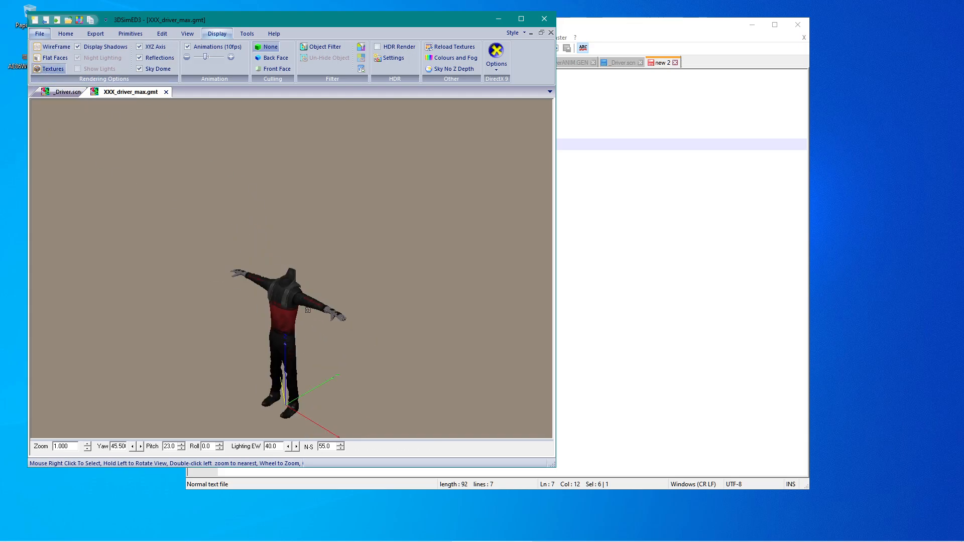
{"action": "left_click_drag", "start_coordinate": [288, 316], "coordinate": [297, 298]}
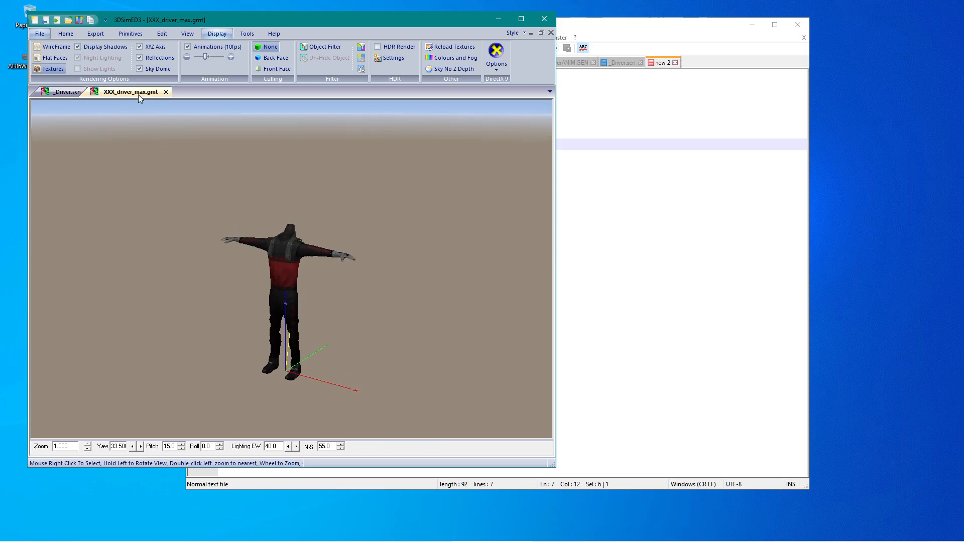
Translate the XXX_driver_max.gmt mesh along X by the copied offset 0.6391 and check its position against the axes
{"action": "left_click", "coordinate": [160, 35]}
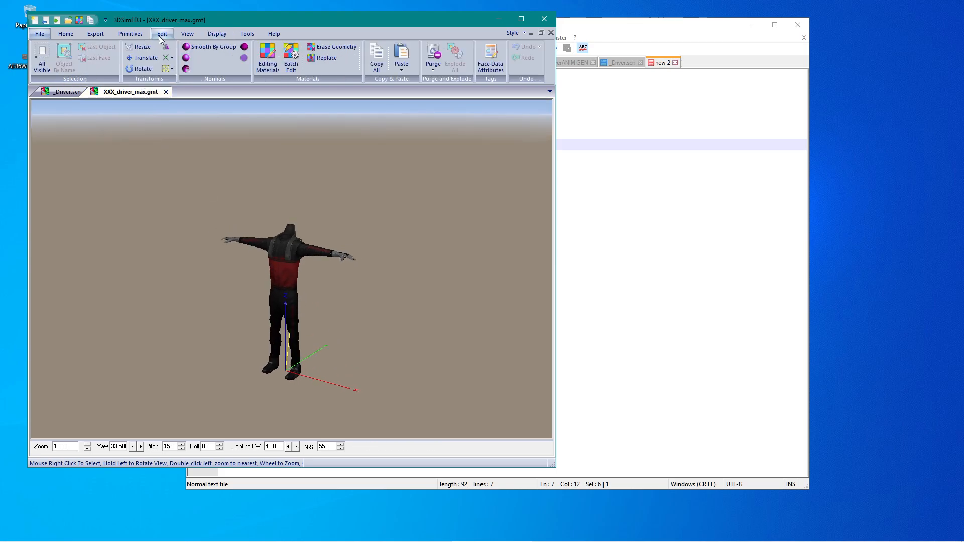
{"action": "left_click", "coordinate": [143, 58]}
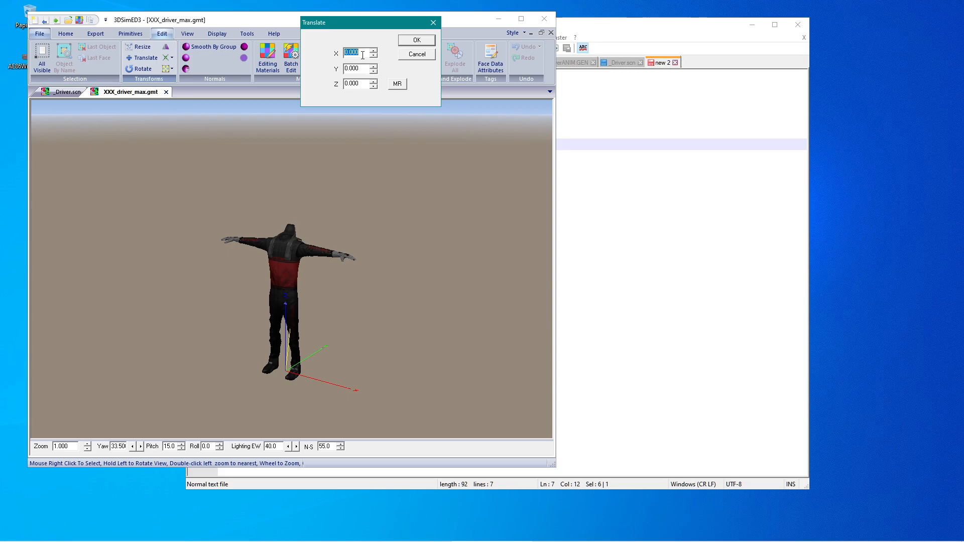
{"action": "key", "text": "ctrl+v"}
{"action": "left_click", "coordinate": [416, 43]}
{"action": "left_click_drag", "start_coordinate": [367, 264], "coordinate": [212, 280]}
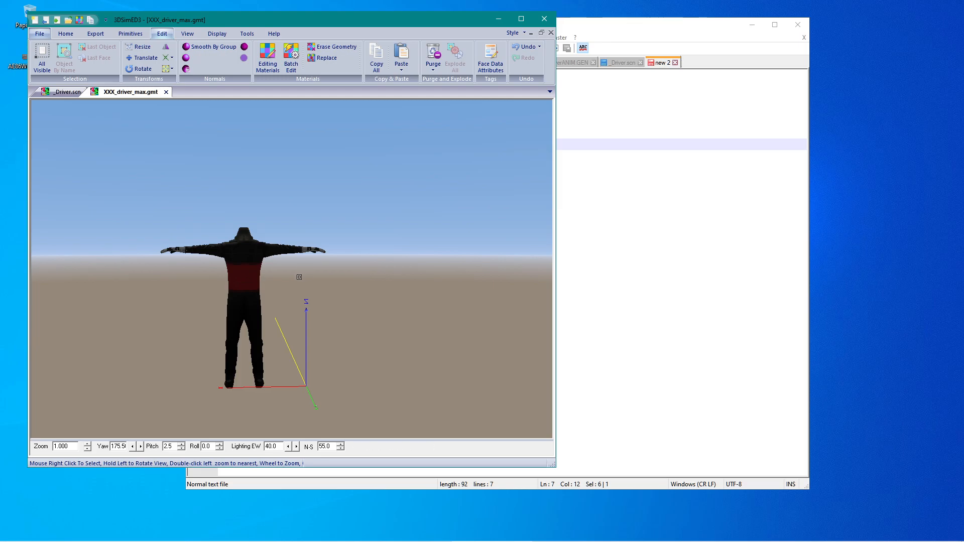
{"action": "left_click_drag", "start_coordinate": [278, 297], "coordinate": [467, 294]}
{"action": "left_click_drag", "start_coordinate": [387, 301], "coordinate": [422, 303]}
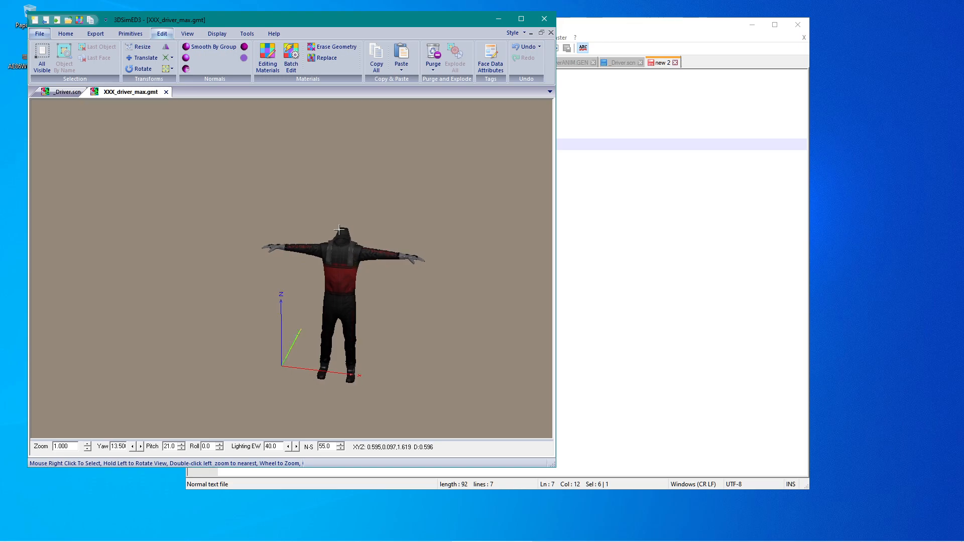
{"action": "mouse_move", "coordinate": [330, 238]}
{"action": "left_mouse_down"}
{"action": "mouse_move", "coordinate": [321, 252]}
{"action": "mouse_move", "coordinate": [330, 250]}
{"action": "left_mouse_up"}
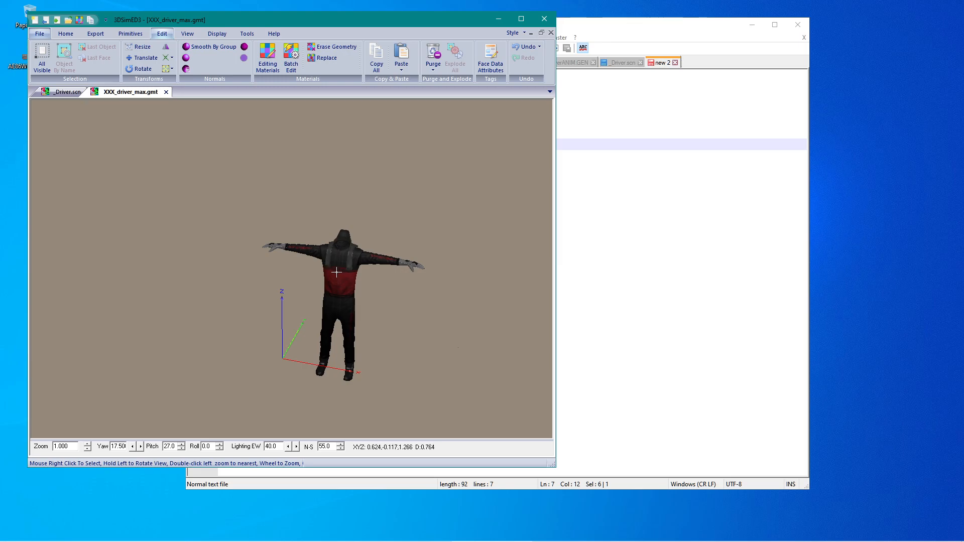
Reset the driver mesh's pivot point to zero in the face data attributes
{"action": "left_click", "coordinate": [495, 56]}
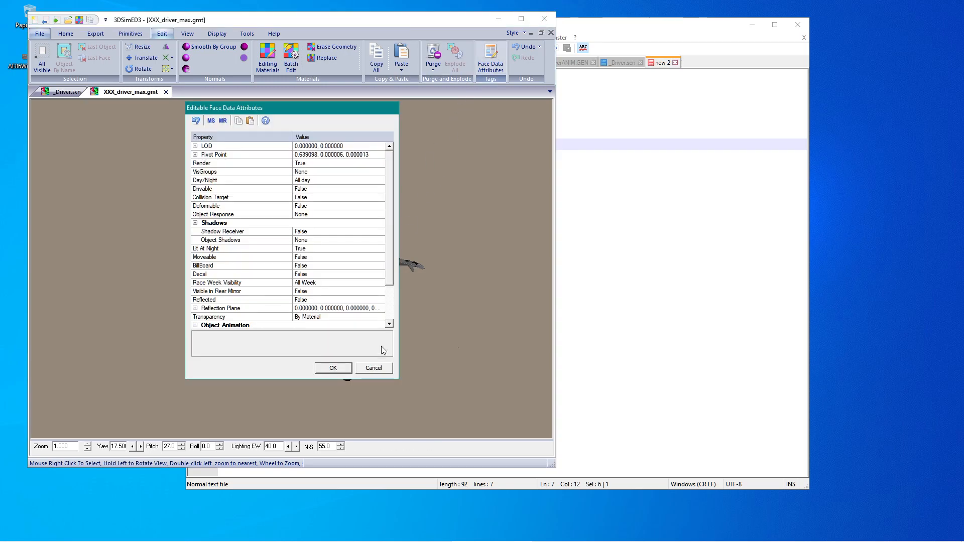
{"action": "left_click", "coordinate": [383, 369]}
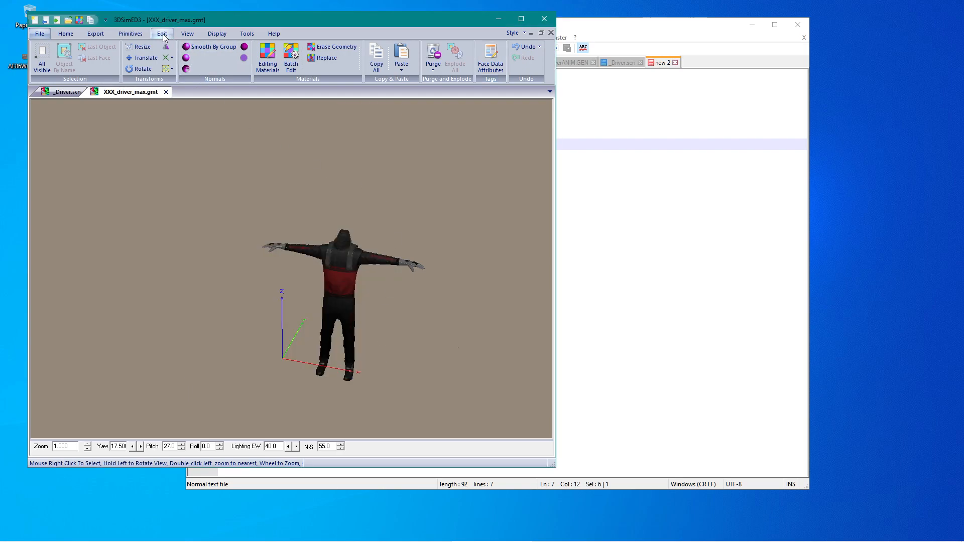
{"action": "left_click", "coordinate": [485, 65]}
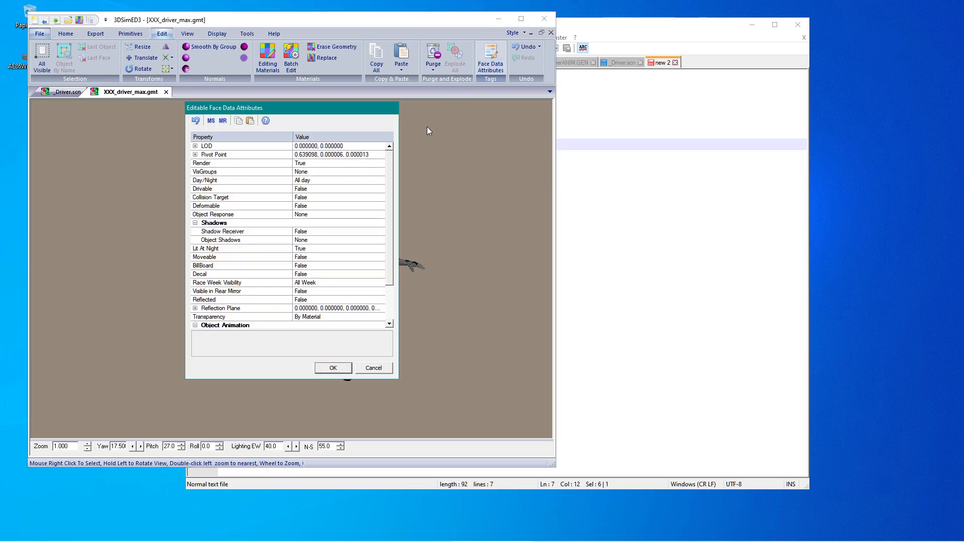
{"action": "left_click", "coordinate": [377, 156]}
{"action": "left_click_drag", "start_coordinate": [374, 156], "coordinate": [295, 161]}
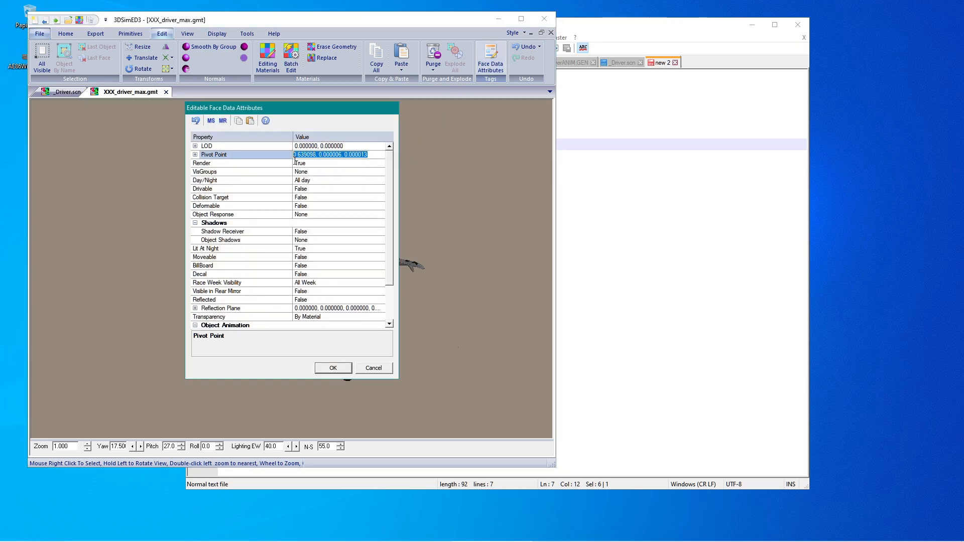
{"action": "type", "text": "0."}
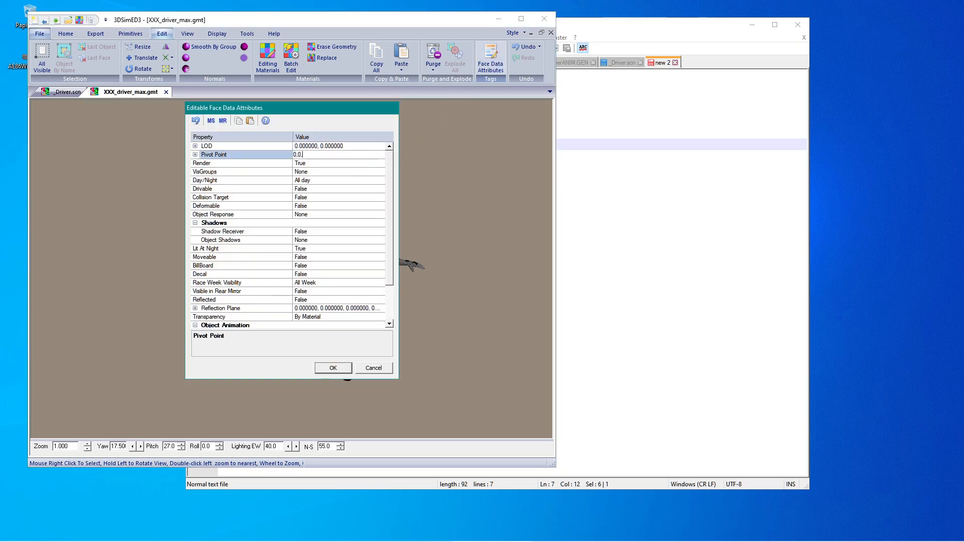
{"action": "key", "text": "Return"}
{"action": "left_click", "coordinate": [333, 368]}
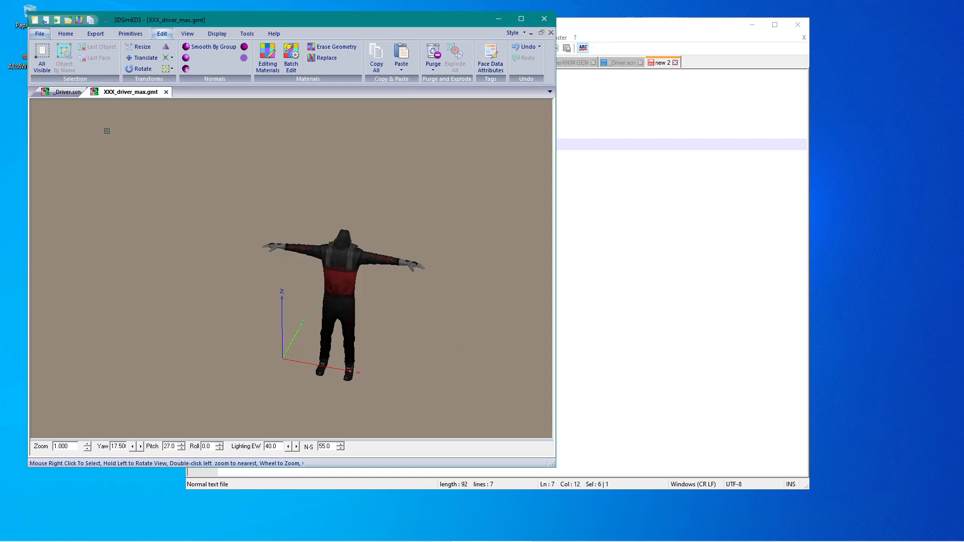
Export the moved driver mesh as an rFactor2 GMT file, overwriting XXX_driver_max.gmt in the DRIVER folder
{"action": "left_click", "coordinate": [95, 34]}
{"action": "left_click", "coordinate": [111, 64]}
{"action": "left_click", "coordinate": [120, 80]}
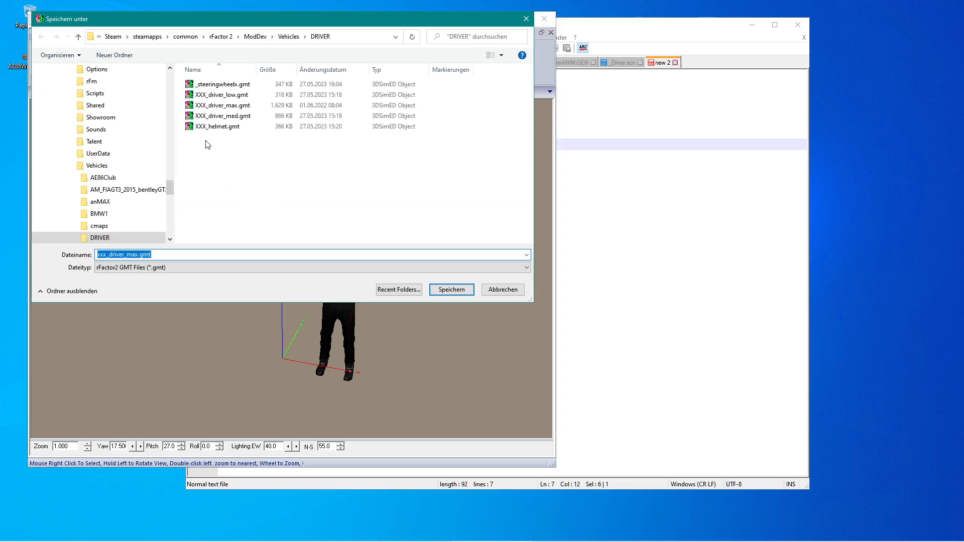
{"action": "left_click", "coordinate": [251, 106]}
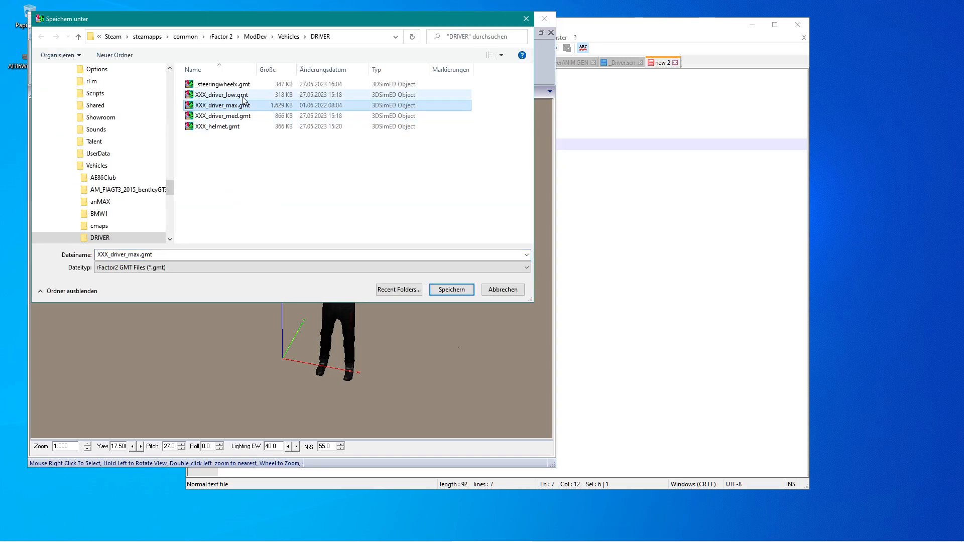
{"action": "left_click", "coordinate": [437, 289]}
{"action": "left_click", "coordinate": [508, 282]}
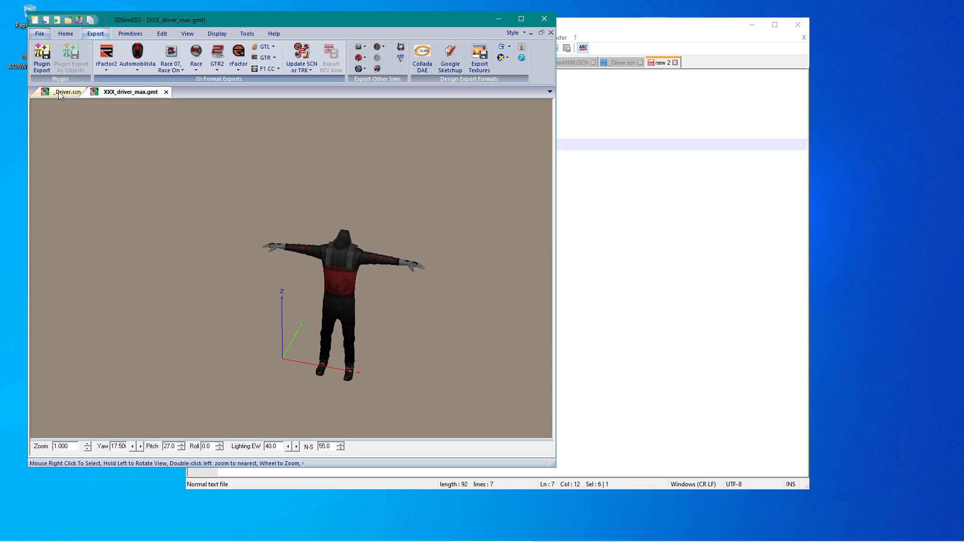
Close the open _Driver.scn scene and reload it from the recent documents with the exported driver mesh
{"action": "left_click", "coordinate": [59, 91]}
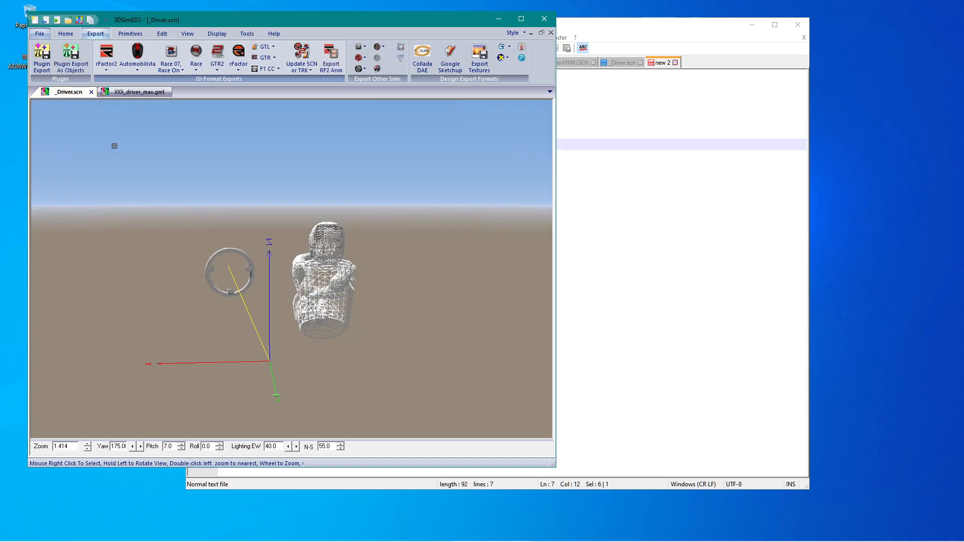
{"action": "left_click_drag", "start_coordinate": [321, 283], "coordinate": [367, 284]}
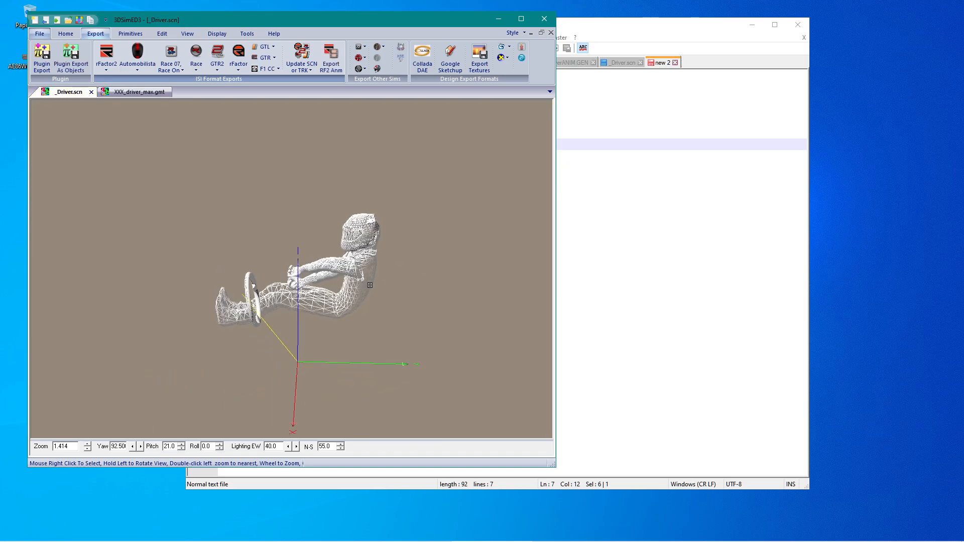
{"action": "left_click", "coordinate": [91, 92]}
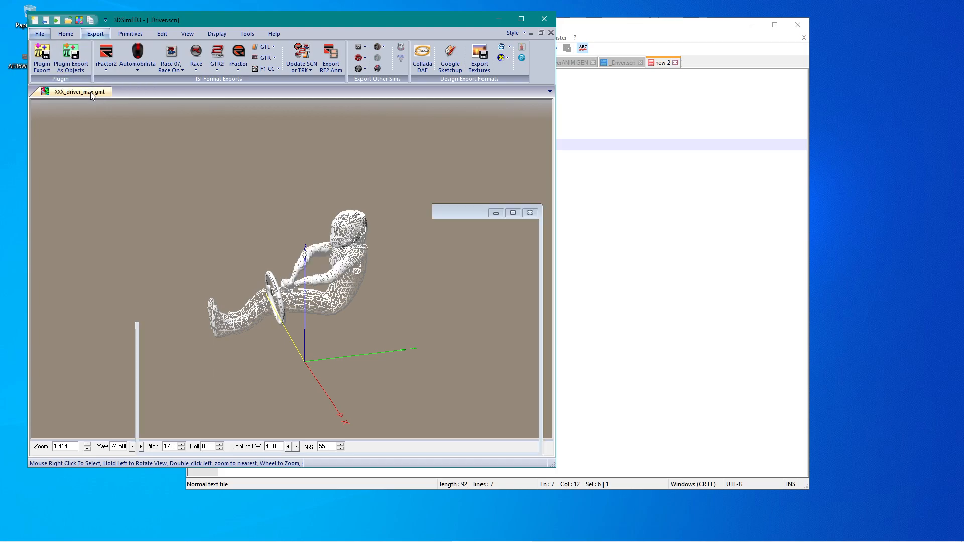
{"action": "left_click", "coordinate": [38, 33]}
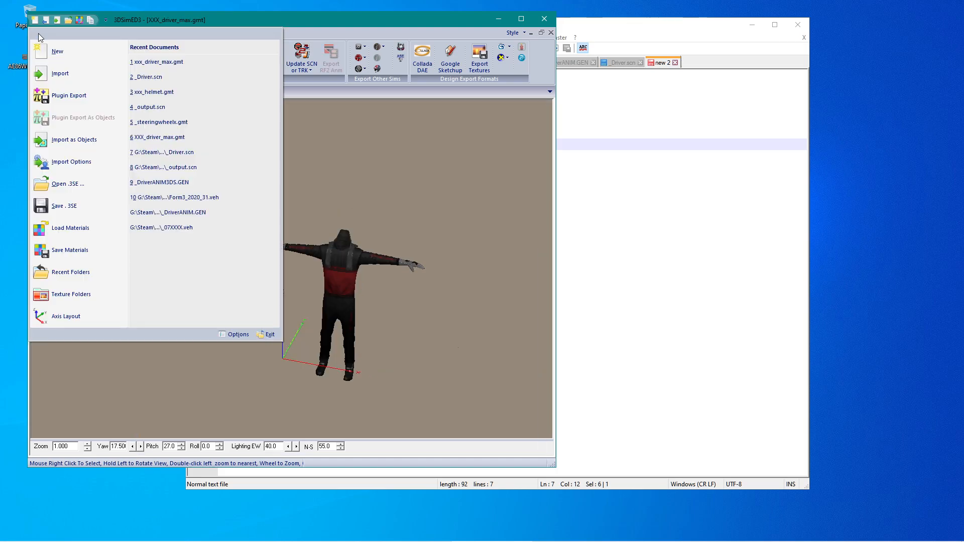
{"action": "left_click", "coordinate": [141, 77]}
Examine the reloaded scene from the side, checking the driver's hands and body against the steering wheel
{"action": "left_click_drag", "start_coordinate": [251, 257], "coordinate": [166, 254]}
{"action": "middle_click_drag", "start_coordinate": [236, 235], "coordinate": [262, 250]}
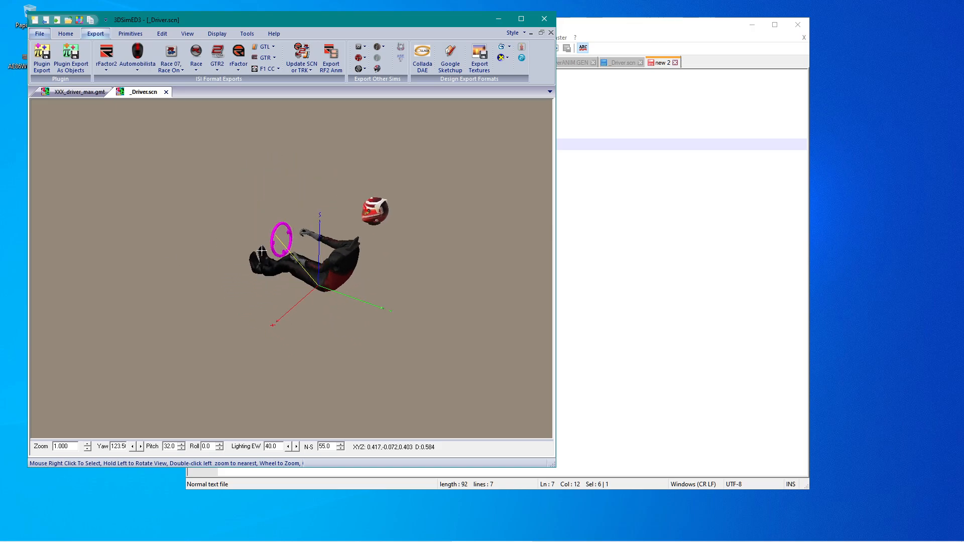
{"action": "scroll", "coordinate": [303, 276], "scroll_direction": "up", "scroll_amount": 2}
{"action": "left_click_drag", "start_coordinate": [303, 279], "coordinate": [255, 239]}
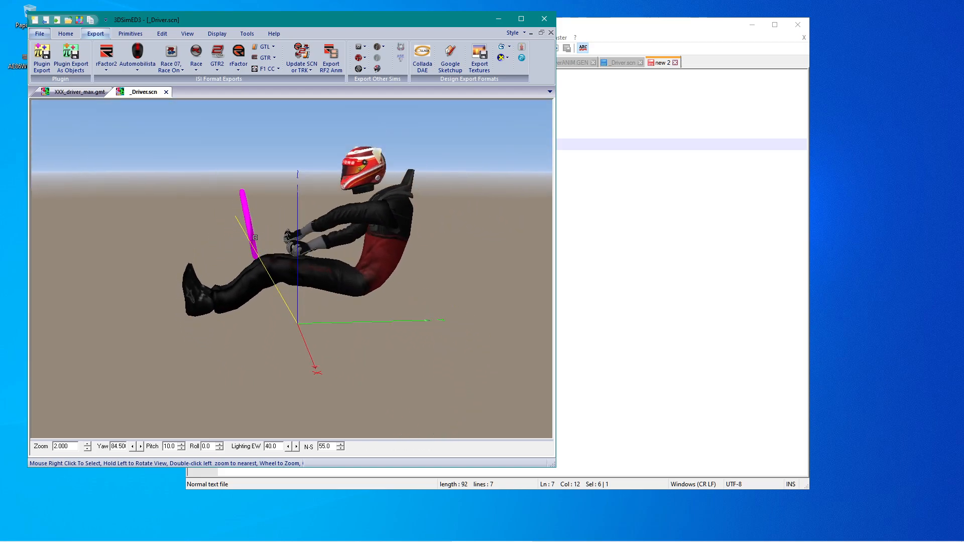
{"action": "middle_click_drag", "start_coordinate": [250, 231], "coordinate": [293, 268]}
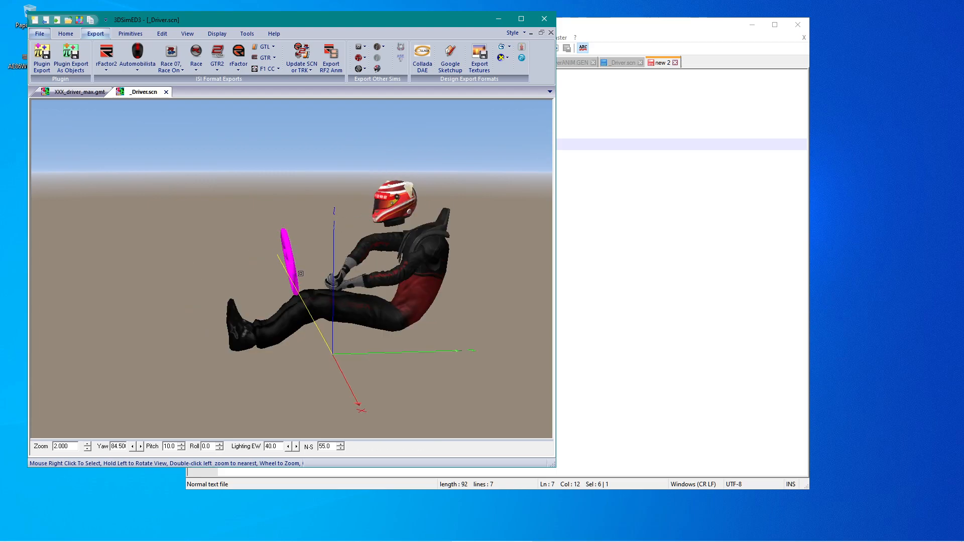
{"action": "left_click_drag", "start_coordinate": [301, 273], "coordinate": [282, 293]}
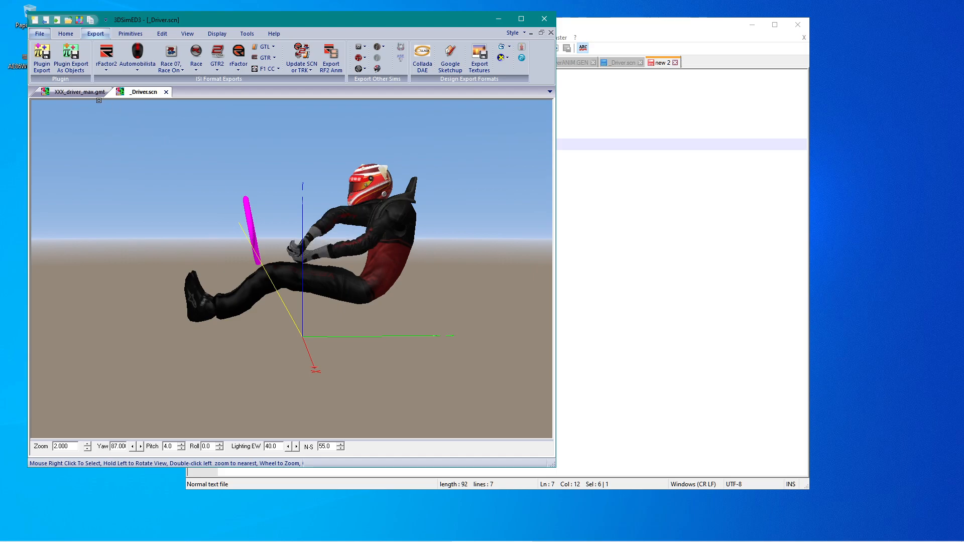
Translate the driver mesh in XXX_driver_max.gmt by -0.2 in Y and 0.04 in Z
{"action": "left_click", "coordinate": [82, 94]}
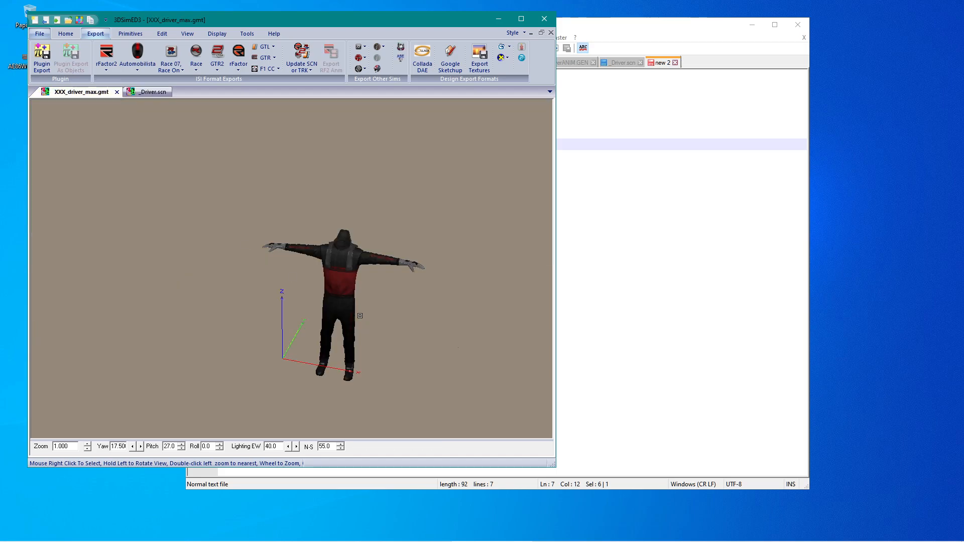
{"action": "left_click", "coordinate": [167, 36]}
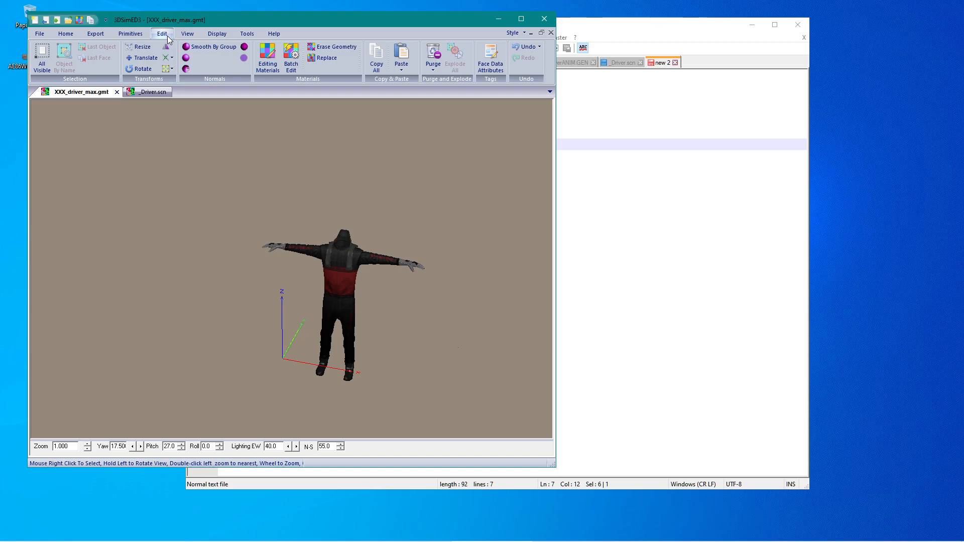
{"action": "left_click", "coordinate": [142, 57]}
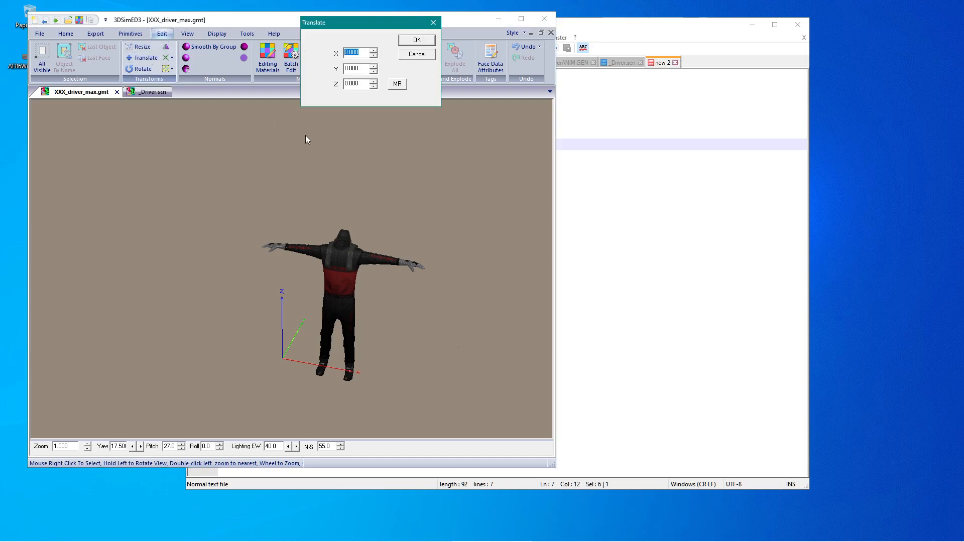
{"action": "left_click", "coordinate": [351, 70]}
{"action": "left_click", "coordinate": [421, 41]}
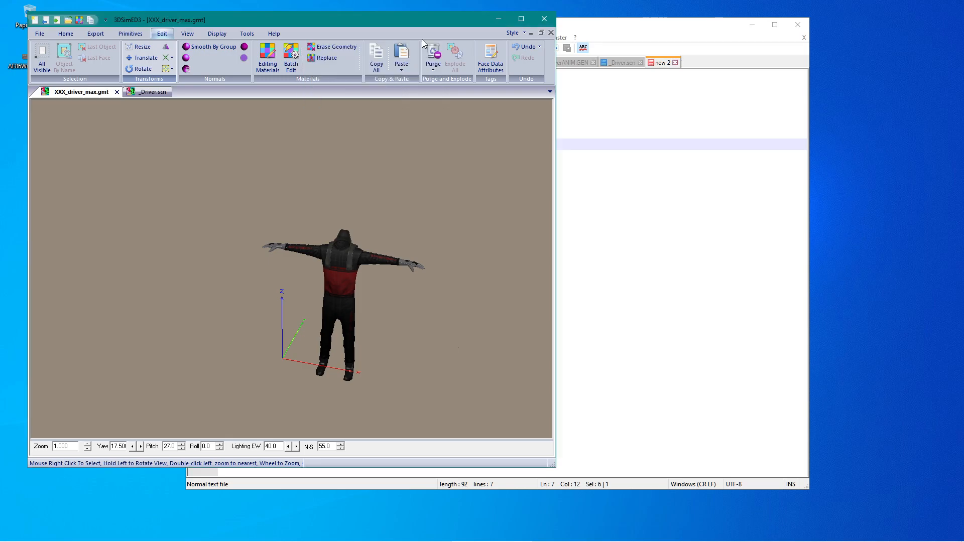
Set the driver mesh's pivot point back to 0,0,0 in its face data attributes
{"action": "left_click", "coordinate": [490, 67]}
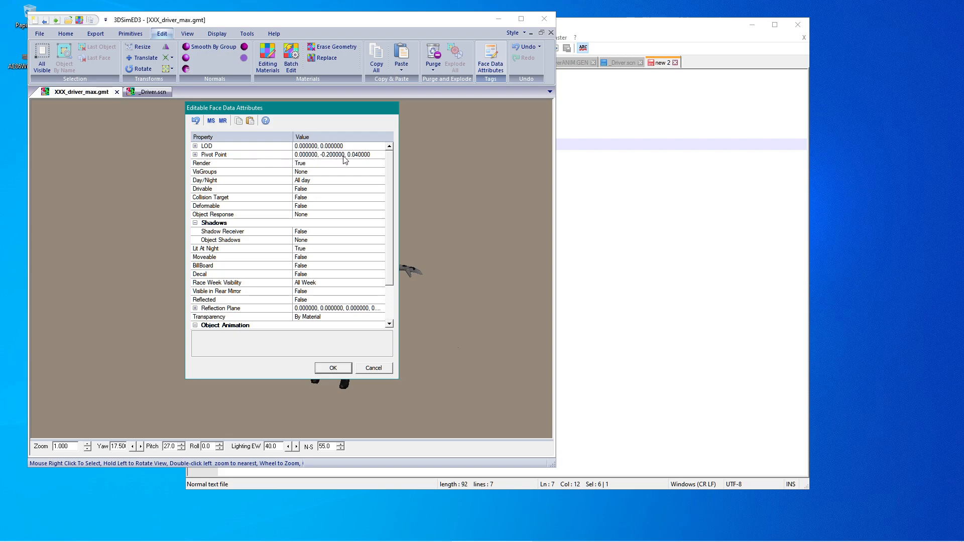
{"action": "left_click", "coordinate": [372, 156]}
{"action": "left_click_drag", "start_coordinate": [369, 155], "coordinate": [292, 159]}
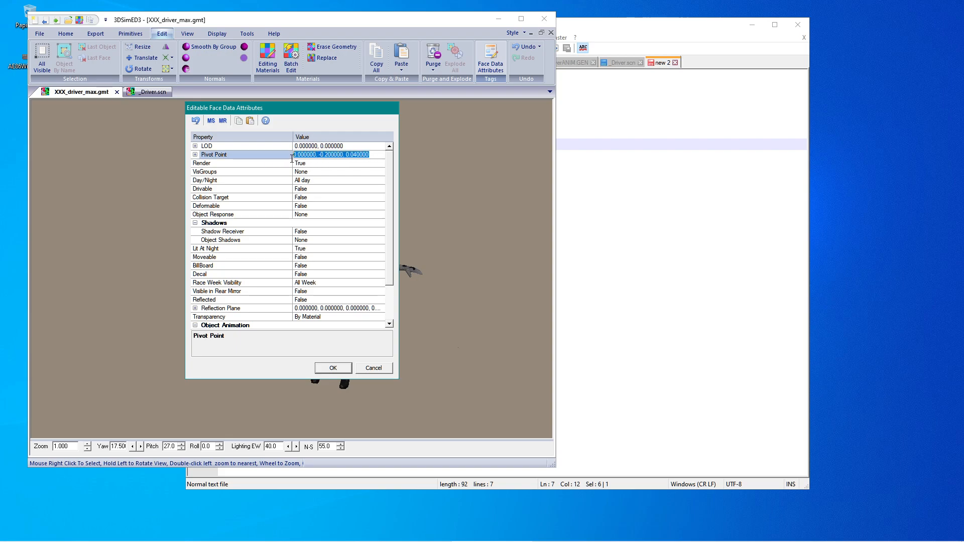
{"action": "type", "text": "0,0,0"}
{"action": "key", "text": "Return"}
{"action": "left_click", "coordinate": [341, 365]}
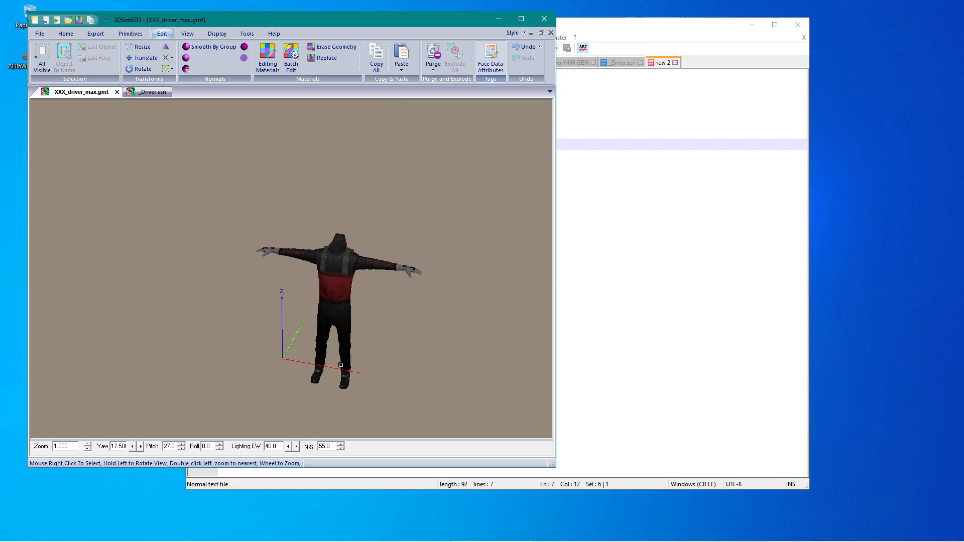
Export the shifted driver as an rFactor2 GMT model, overwriting XXX_driver_max.gmt in the DRIVER folder
{"action": "left_click", "coordinate": [95, 34]}
{"action": "left_click", "coordinate": [107, 51]}
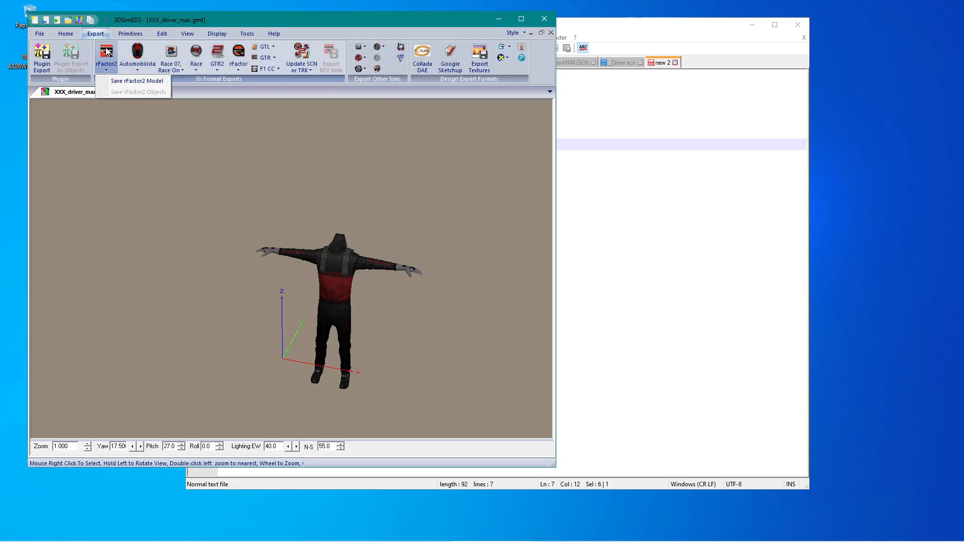
{"action": "left_click", "coordinate": [132, 81]}
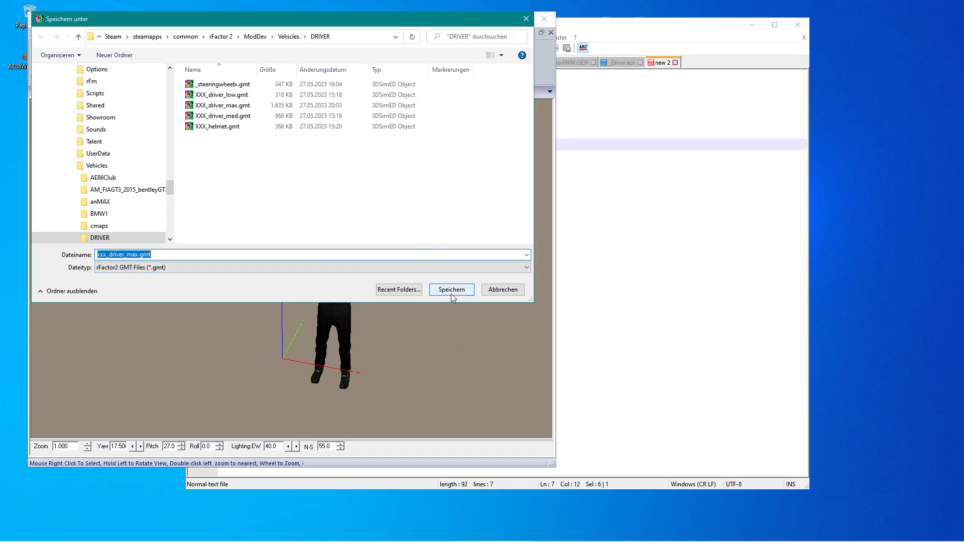
{"action": "left_click", "coordinate": [451, 292]}
{"action": "left_click", "coordinate": [514, 279]}
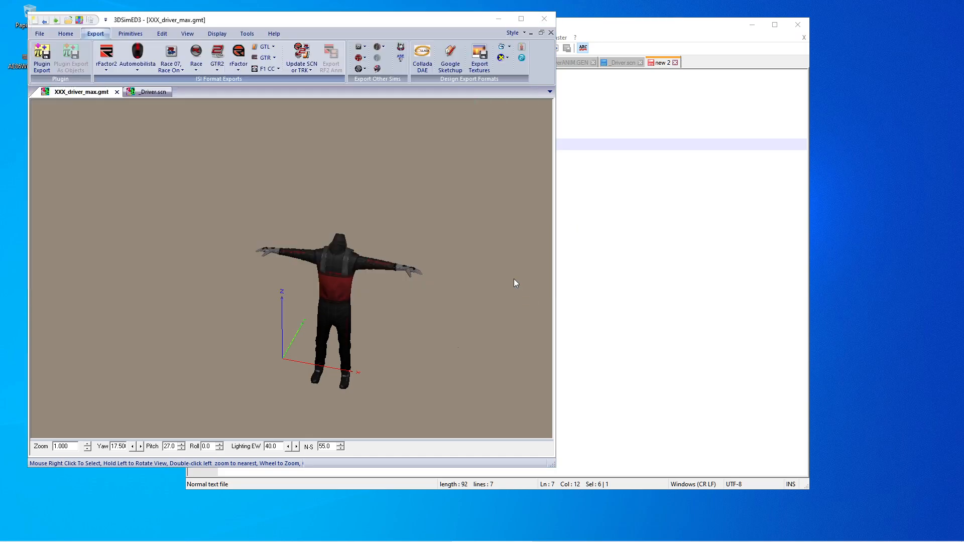
Close the outdated _Driver.scn scene, reload it from the recent documents and check the driver's hands against the steering wheel
{"action": "left_click", "coordinate": [158, 92]}
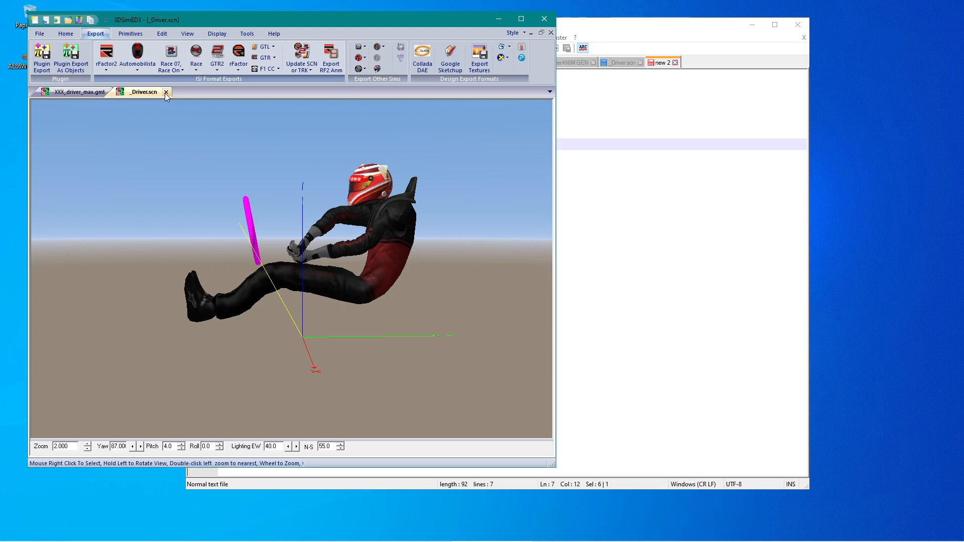
{"action": "left_click", "coordinate": [166, 92]}
{"action": "left_click", "coordinate": [42, 35]}
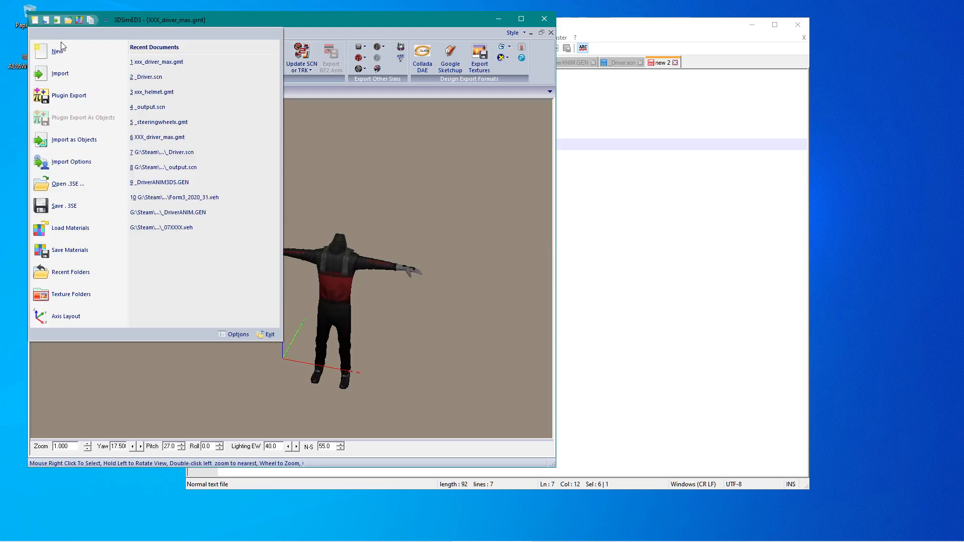
{"action": "left_click", "coordinate": [143, 77]}
{"action": "left_click_drag", "start_coordinate": [316, 278], "coordinate": [281, 211]}
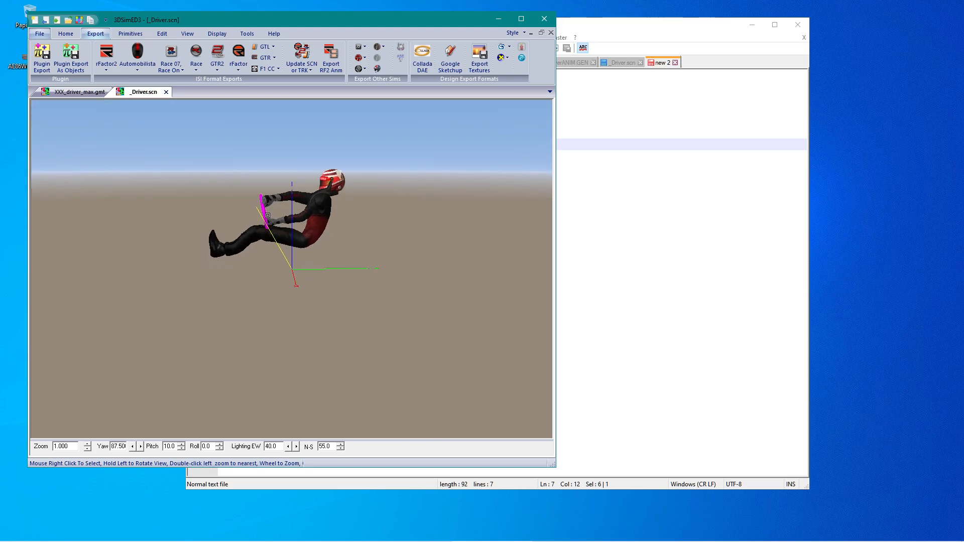
{"action": "double_click", "coordinate": [267, 215]}
{"action": "scroll", "coordinate": [305, 306], "scroll_direction": "up", "scroll_amount": 3}
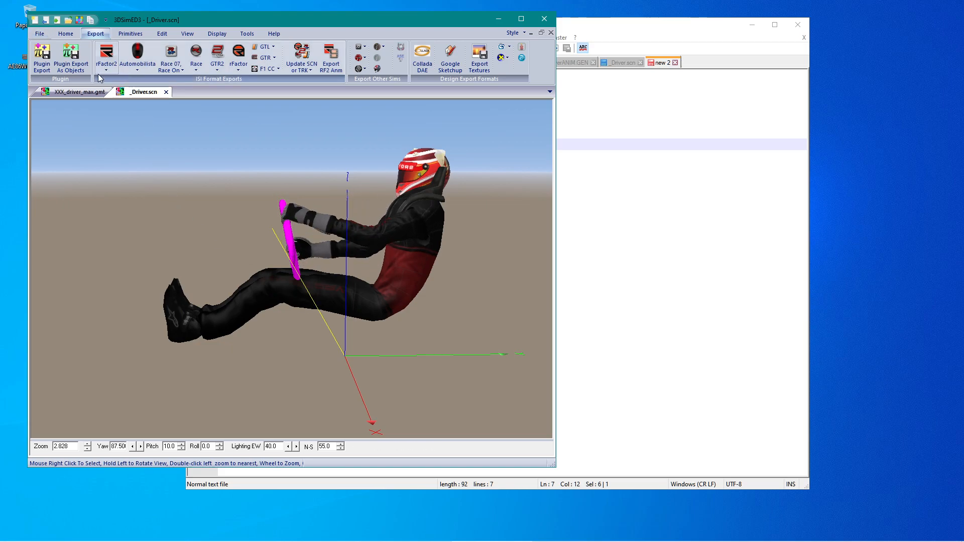
{"action": "left_click", "coordinate": [83, 92]}
{"action": "left_click", "coordinate": [162, 35]}
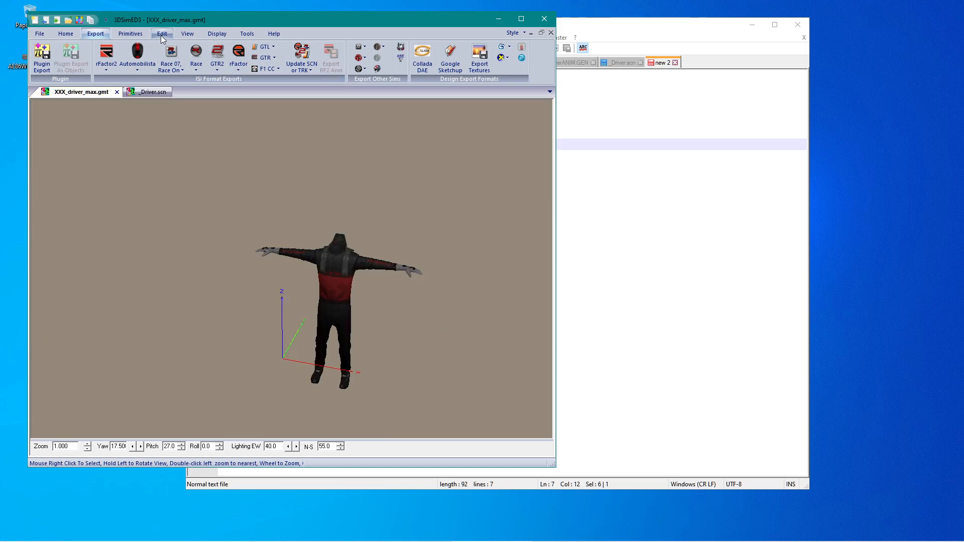
{"action": "left_click", "coordinate": [143, 58]}
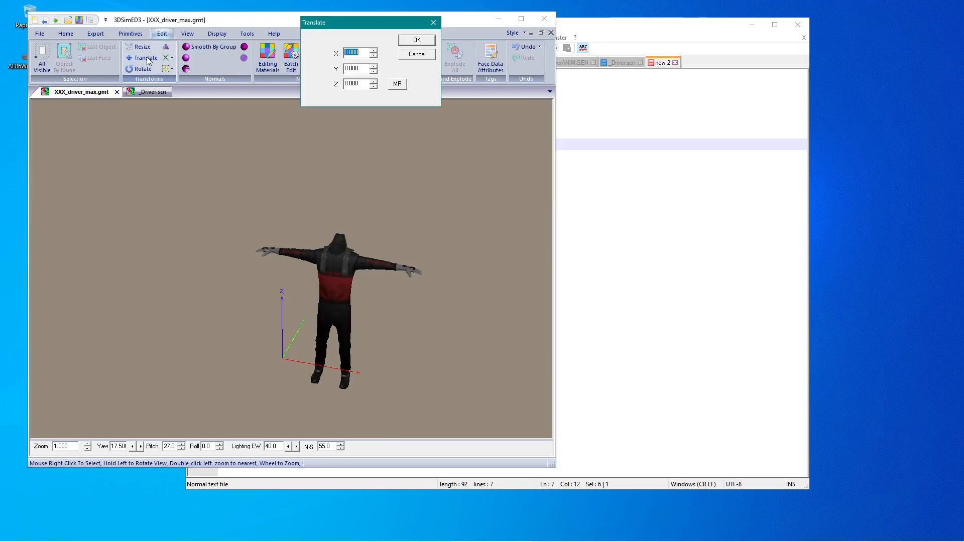
{"action": "key", "text": "Tab"}
{"action": "left_click", "coordinate": [409, 56]}
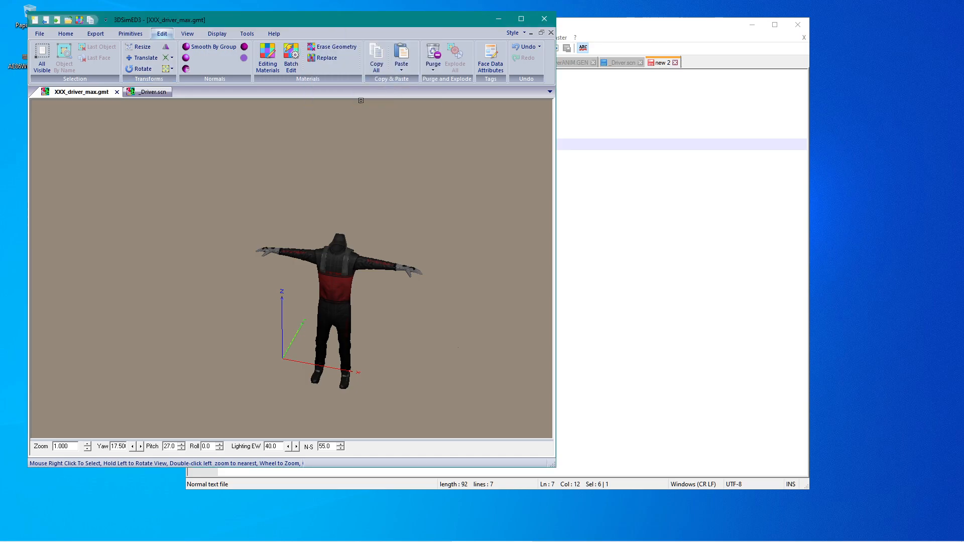
{"action": "left_click", "coordinate": [148, 94]}
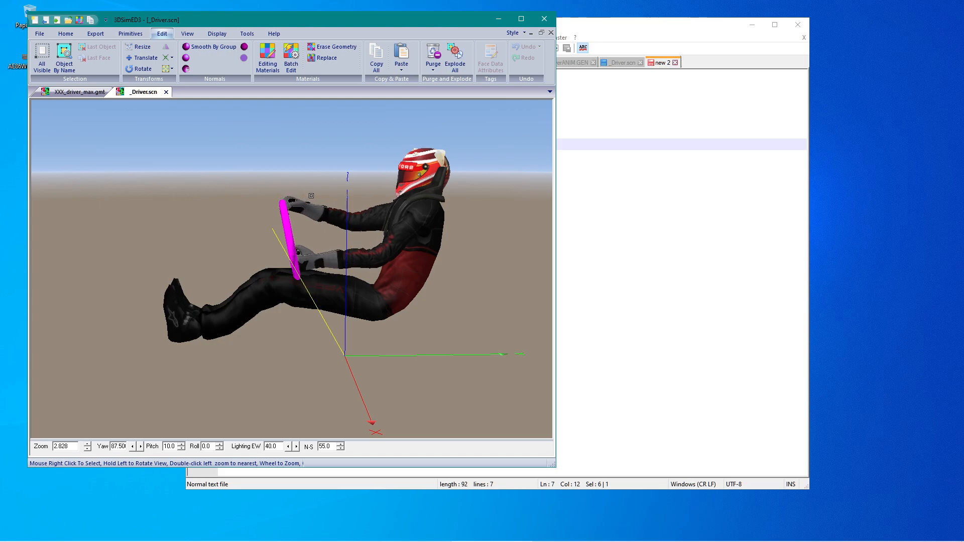
Translate the driver mesh in XXX_driver_max.gmt by a further -0.04 in Y and -0.015 in Z
{"action": "left_click", "coordinate": [87, 94]}
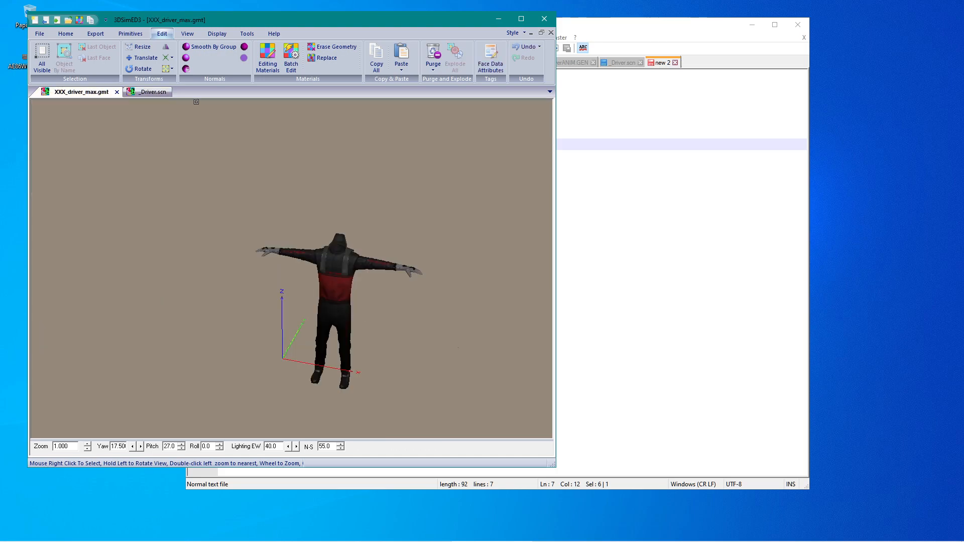
{"action": "left_click", "coordinate": [146, 58]}
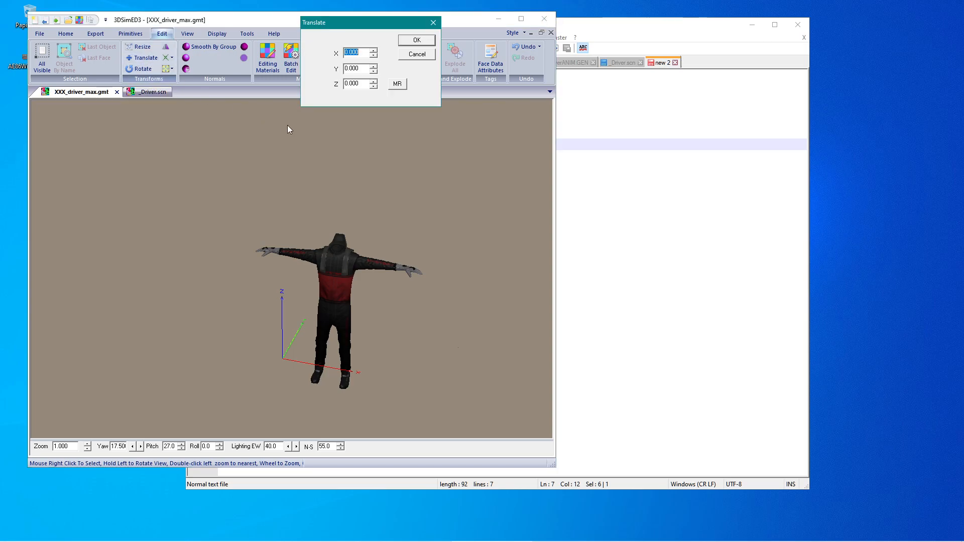
{"action": "left_click", "coordinate": [349, 70]}
{"action": "left_click", "coordinate": [417, 40]}
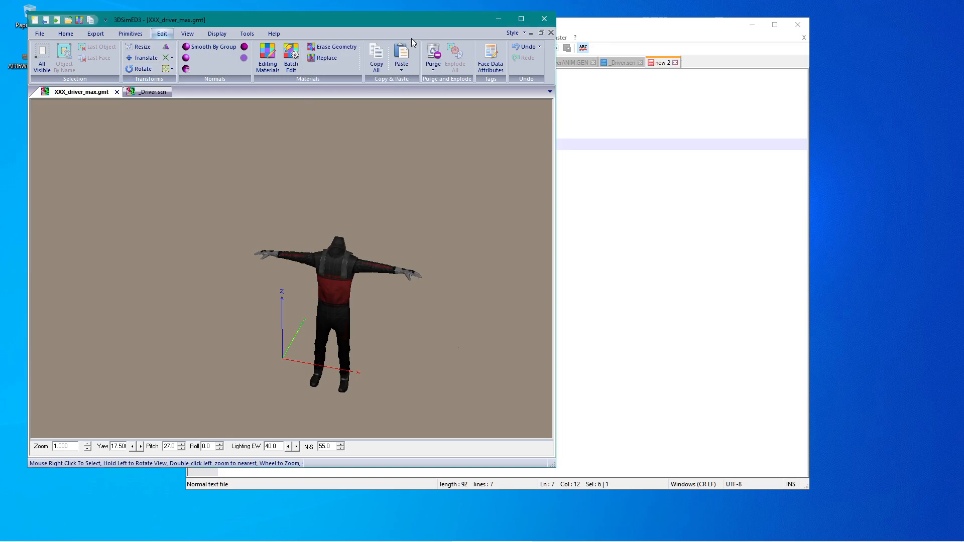
Reset the pivot point of the newly moved driver mesh to 0,0,0 in the face data attributes
{"action": "left_click", "coordinate": [490, 59]}
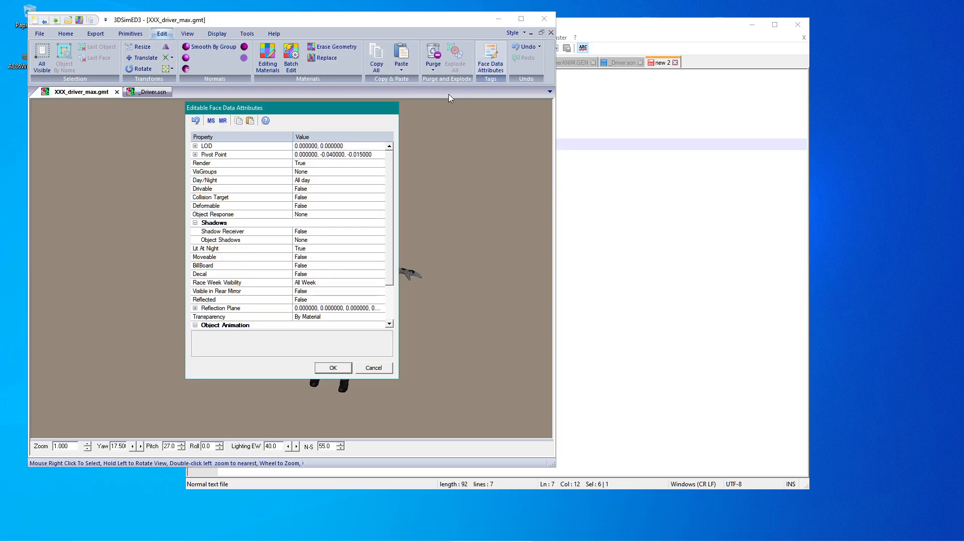
{"action": "left_click", "coordinate": [371, 155]}
{"action": "left_click_drag", "start_coordinate": [372, 155], "coordinate": [290, 154]}
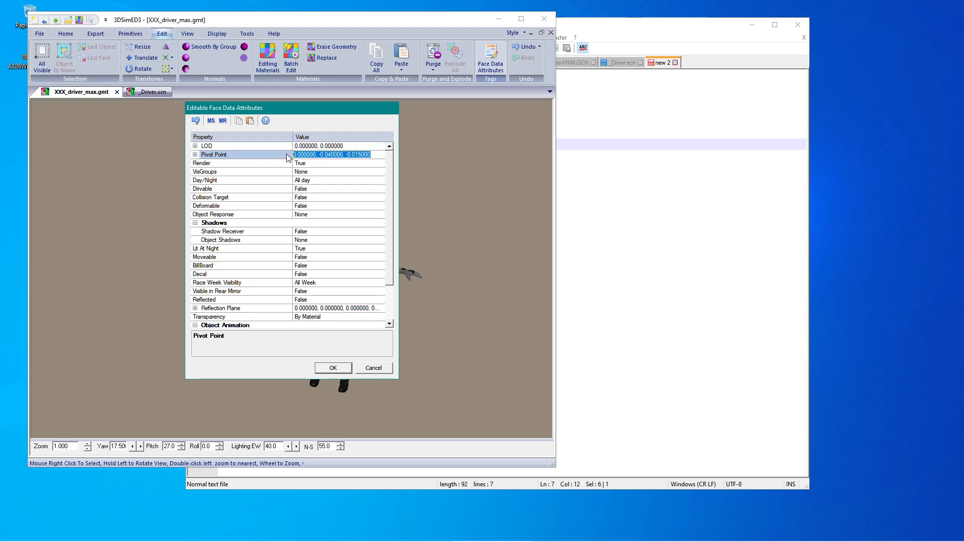
{"action": "type", "text": "0,0,0"}
{"action": "key", "text": "Return"}
{"action": "left_click", "coordinate": [349, 368]}
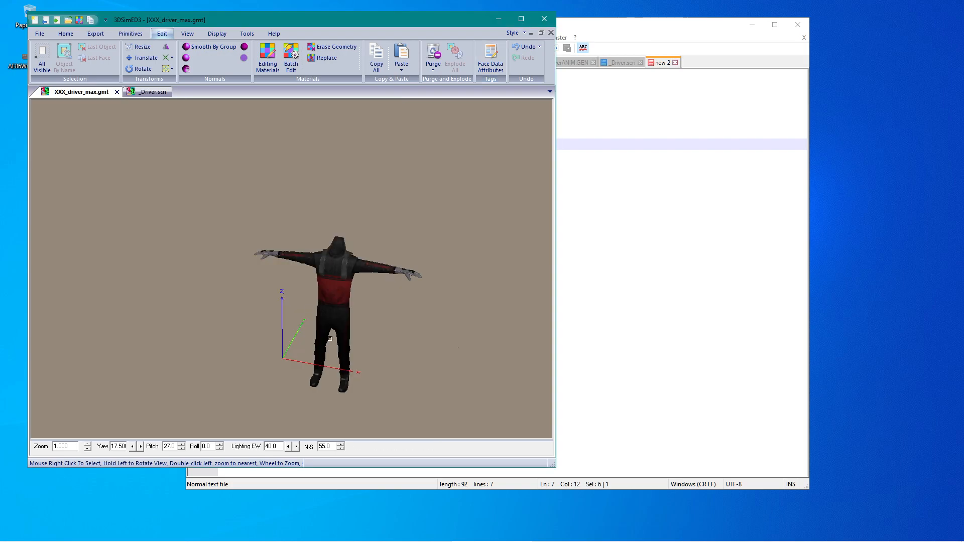
Export the adjusted driver mesh in rFactor2 GMT format over the existing XXX_driver_max.gmt file
{"action": "left_click", "coordinate": [97, 34]}
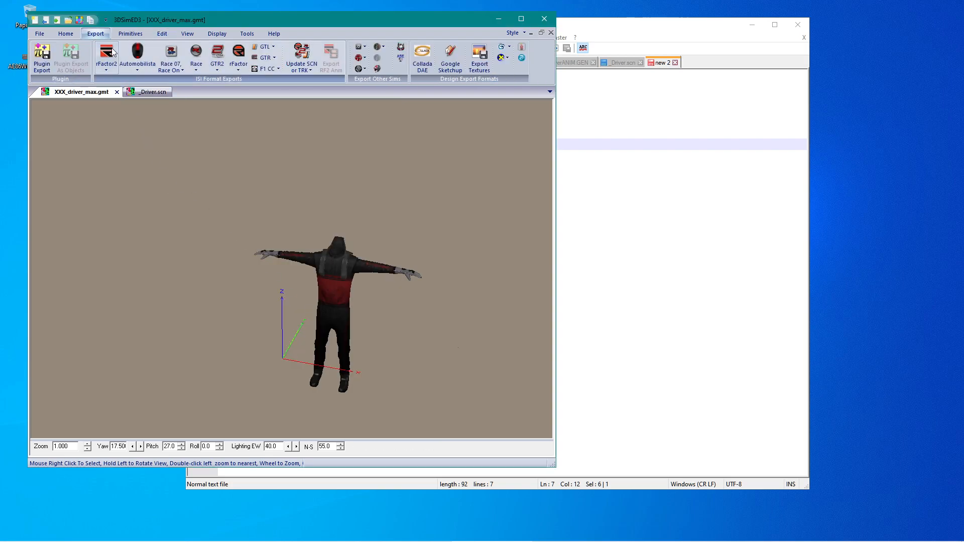
{"action": "left_click", "coordinate": [106, 52]}
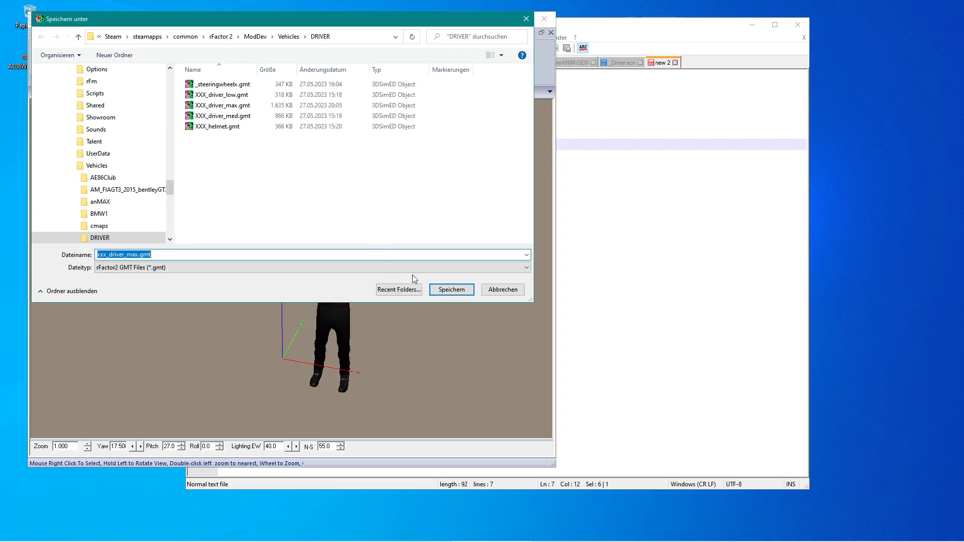
{"action": "left_click", "coordinate": [451, 289]}
{"action": "left_click", "coordinate": [494, 279]}
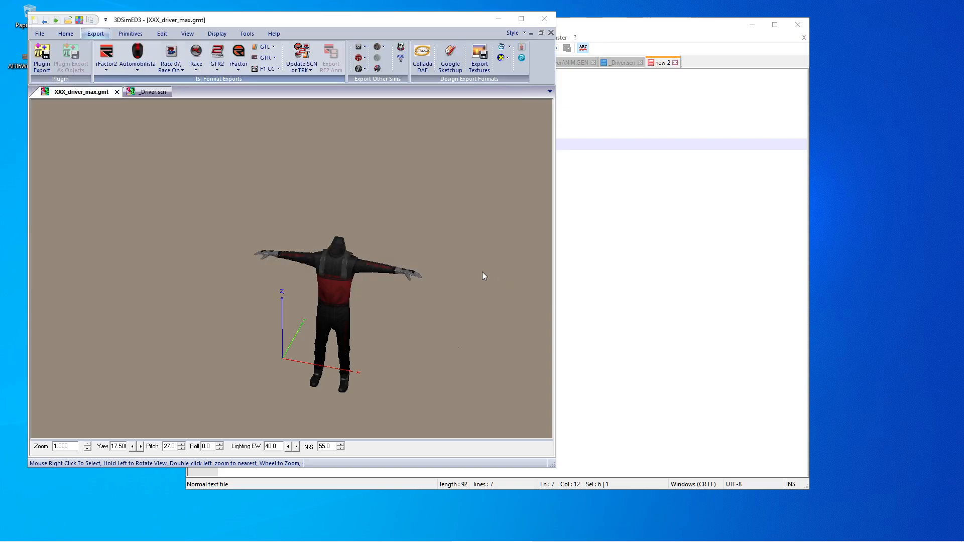
Close the _Driver.scn scene and reopen it from the recent documents with the newly exported driver mesh
{"action": "left_click", "coordinate": [155, 93]}
{"action": "left_click", "coordinate": [164, 92]}
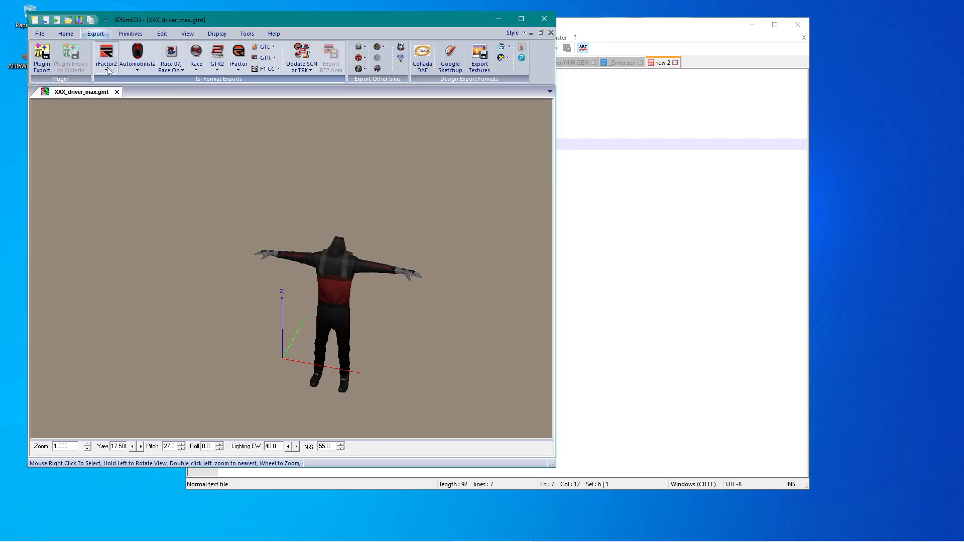
{"action": "left_click", "coordinate": [35, 37]}
{"action": "left_click", "coordinate": [143, 77]}
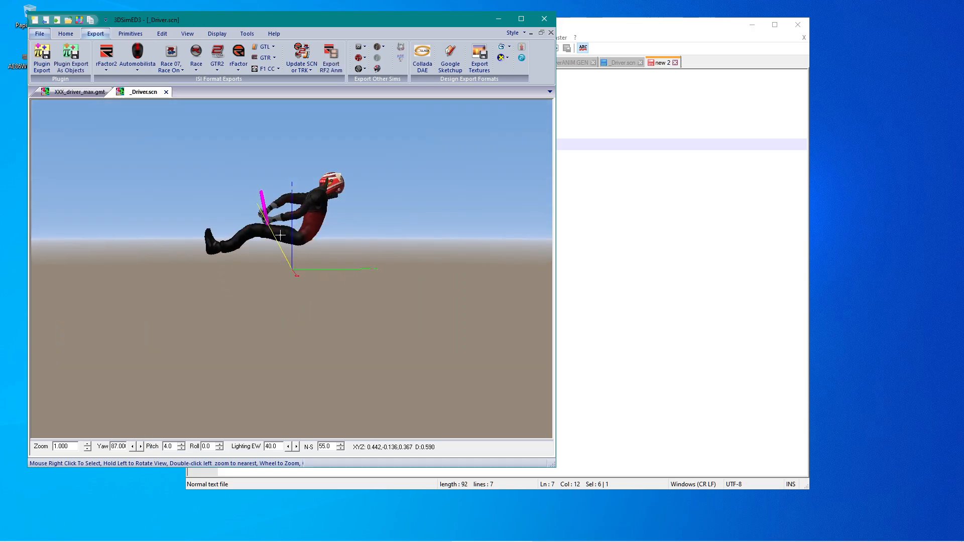
Examine the reloaded scene from the side, front and behind, checking how the driver's hands grip the steering wheel
{"action": "scroll", "coordinate": [277, 221], "scroll_direction": "up", "scroll_amount": 4}
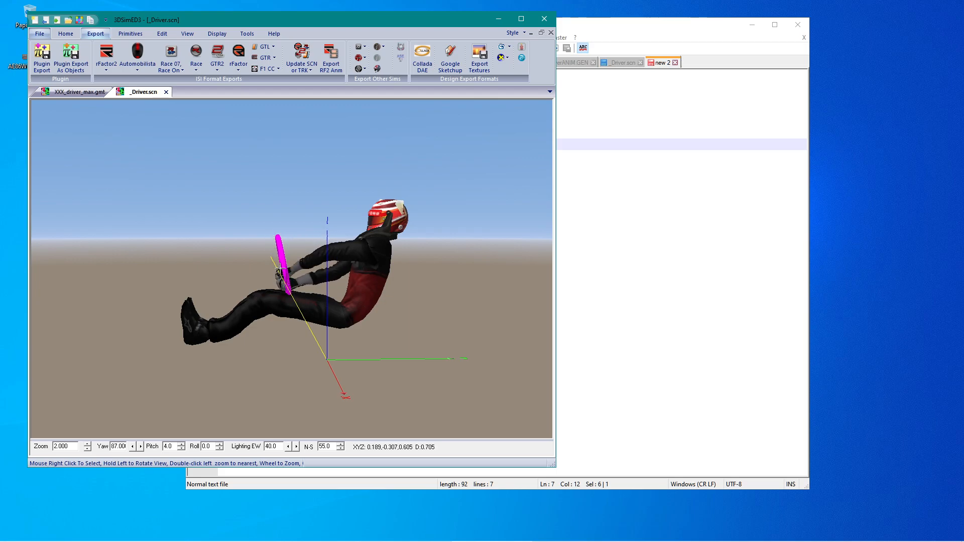
{"action": "scroll", "coordinate": [291, 285], "scroll_direction": "up", "scroll_amount": 4}
{"action": "left_click_drag", "start_coordinate": [290, 277], "coordinate": [290, 280]}
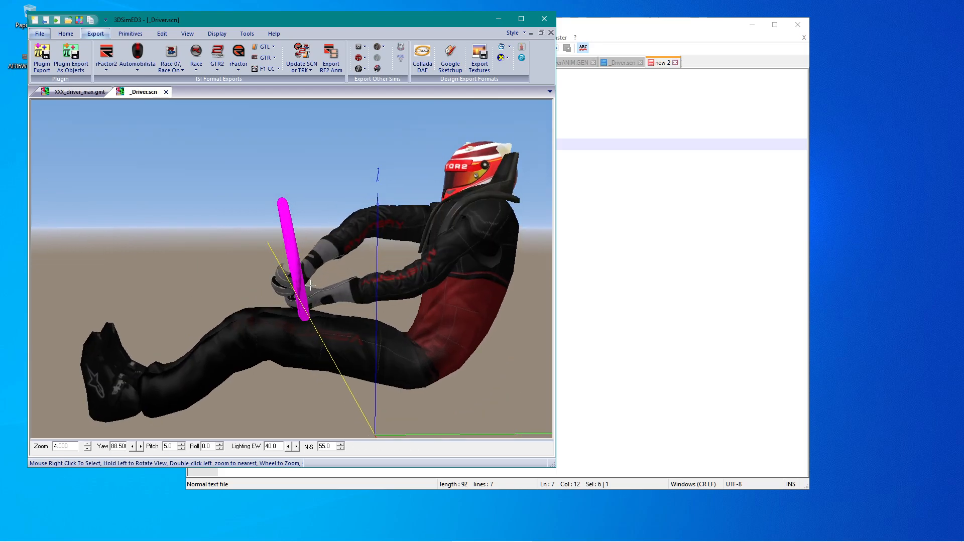
{"action": "scroll", "coordinate": [280, 278], "scroll_direction": "down", "scroll_amount": 2}
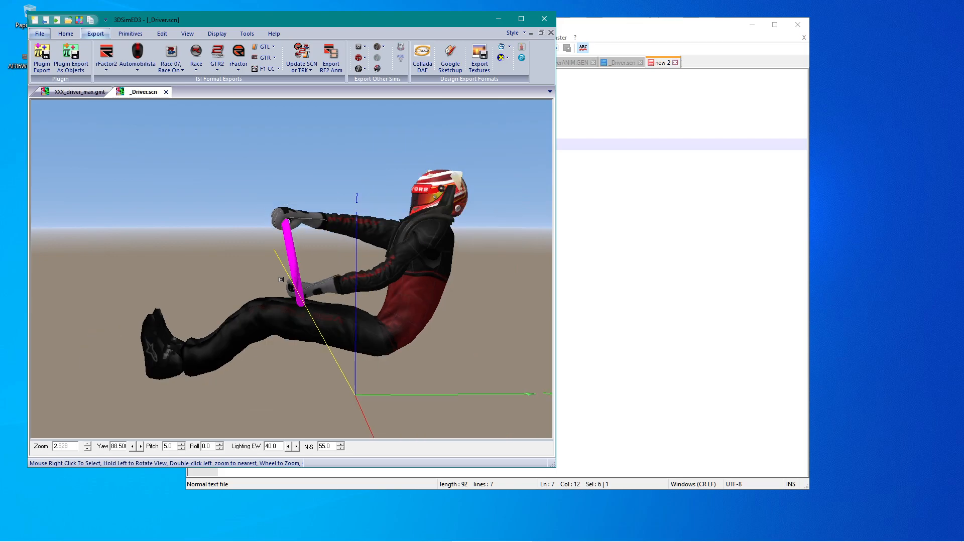
{"action": "left_click_drag", "start_coordinate": [280, 279], "coordinate": [357, 282]}
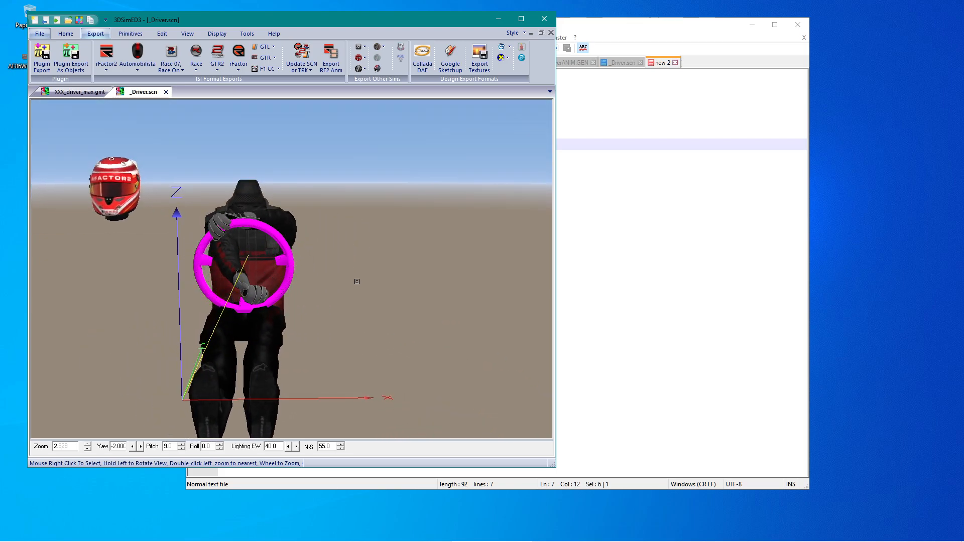
{"action": "left_click_drag", "start_coordinate": [357, 282], "coordinate": [357, 280]}
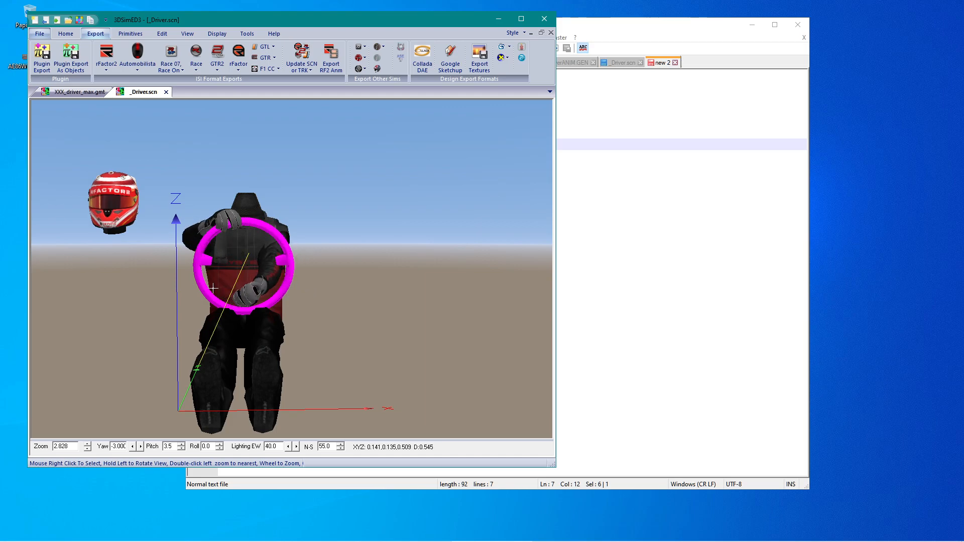
{"action": "left_click_drag", "start_coordinate": [200, 248], "coordinate": [254, 278]}
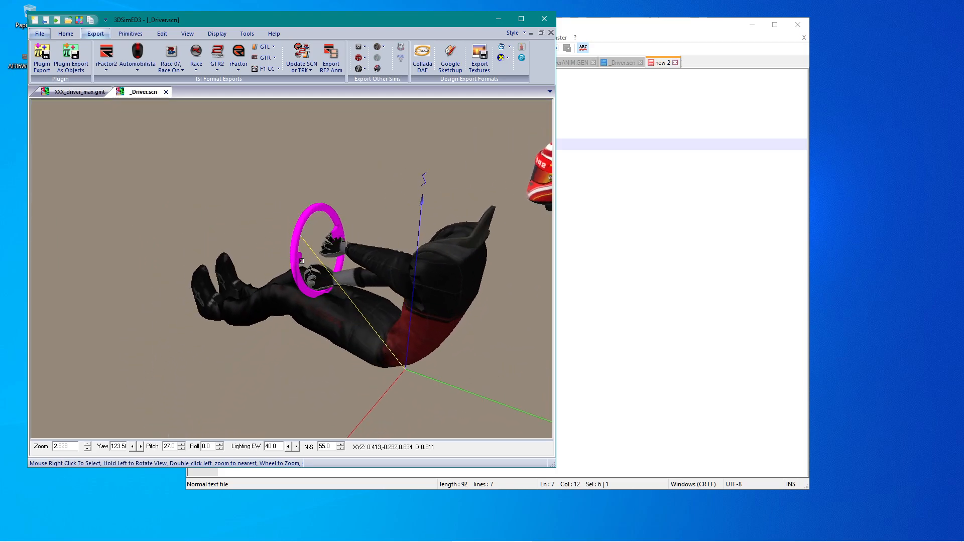
Examine how the helmet sits relative to the driver's body and steering wheel in the reloaded scene
{"action": "scroll", "coordinate": [312, 250], "scroll_direction": "down", "scroll_amount": 2}
{"action": "left_click_drag", "start_coordinate": [312, 250], "coordinate": [316, 269]}
{"action": "scroll", "coordinate": [294, 253], "scroll_direction": "up", "scroll_amount": 2}
{"action": "scroll", "coordinate": [314, 269], "scroll_direction": "down", "scroll_amount": 2}
{"action": "scroll", "coordinate": [316, 268], "scroll_direction": "down", "scroll_amount": 1}
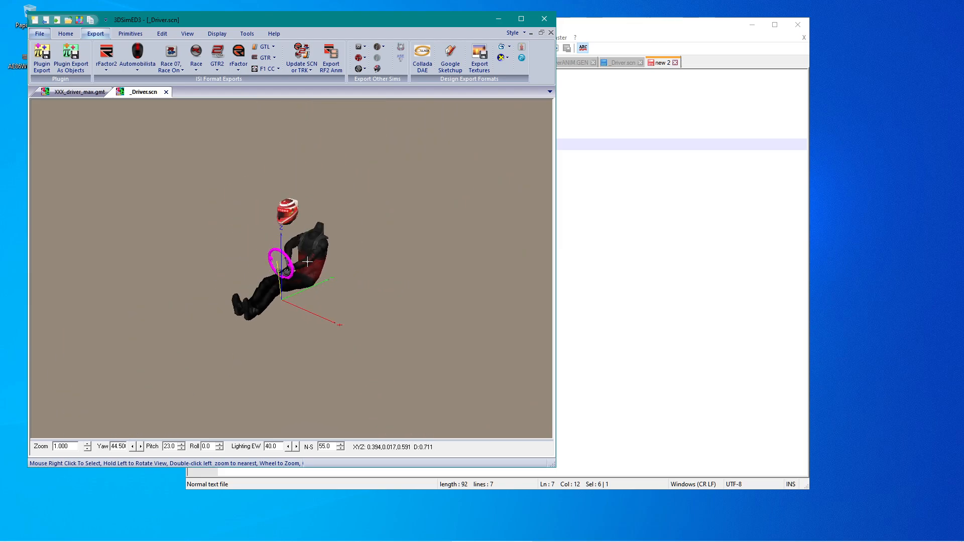
Switch to the XXX_driver_max.gmt model and display its neck and shoulder area in wireframe
{"action": "left_click", "coordinate": [86, 90]}
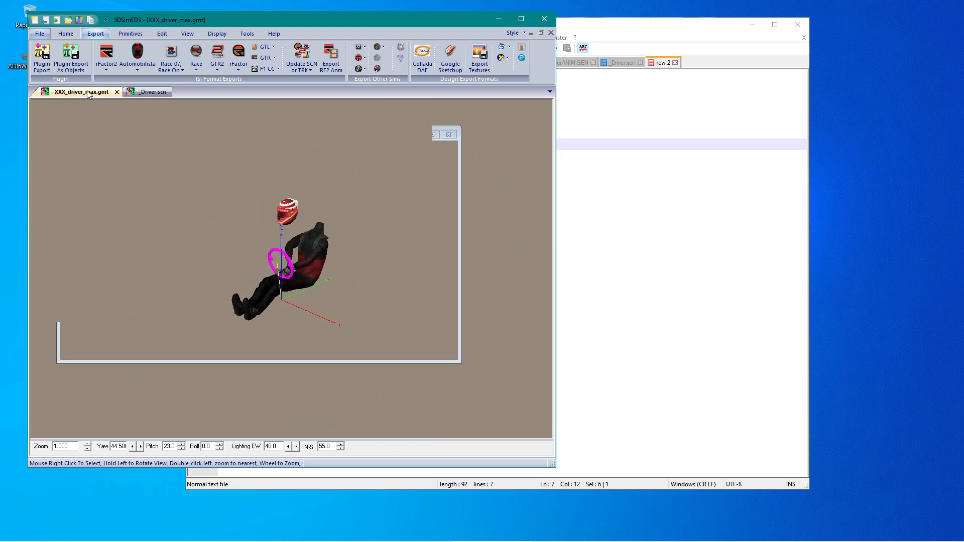
{"action": "left_click_drag", "start_coordinate": [324, 262], "coordinate": [337, 273]}
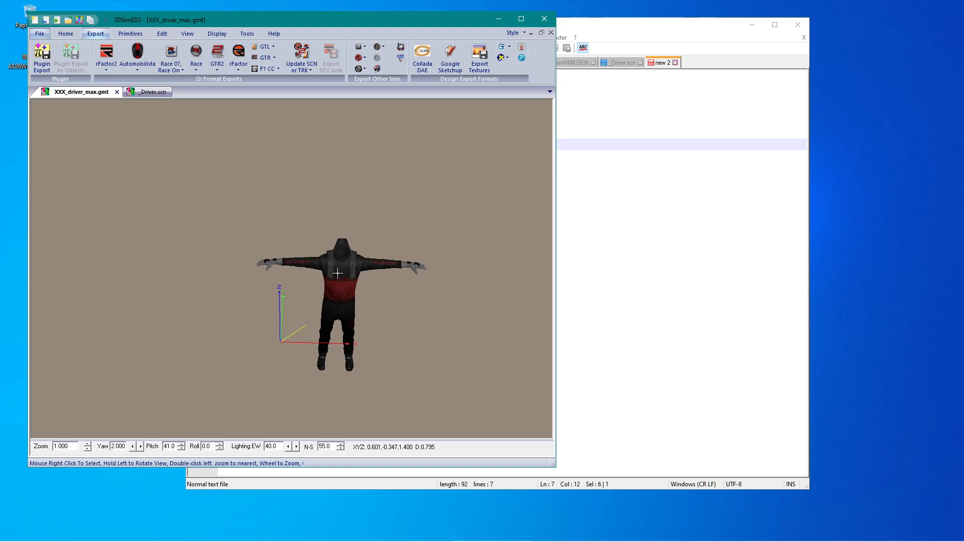
{"action": "scroll", "coordinate": [337, 273], "scroll_direction": "down", "scroll_amount": 1}
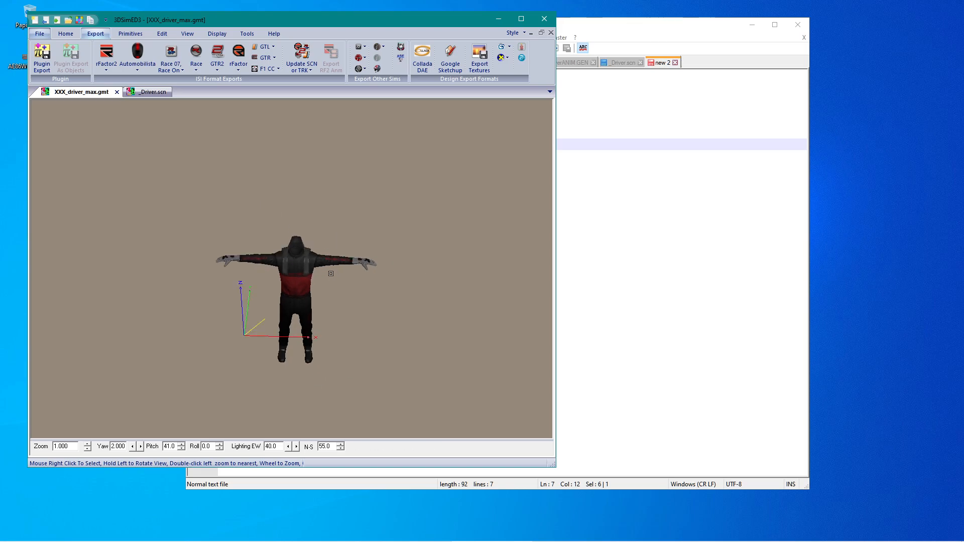
{"action": "double_click", "coordinate": [297, 246]}
{"action": "scroll", "coordinate": [297, 268], "scroll_direction": "up", "scroll_amount": 1}
{"action": "left_click_drag", "start_coordinate": [297, 269], "coordinate": [299, 277]}
{"action": "scroll", "coordinate": [299, 277], "scroll_direction": "up", "scroll_amount": 3}
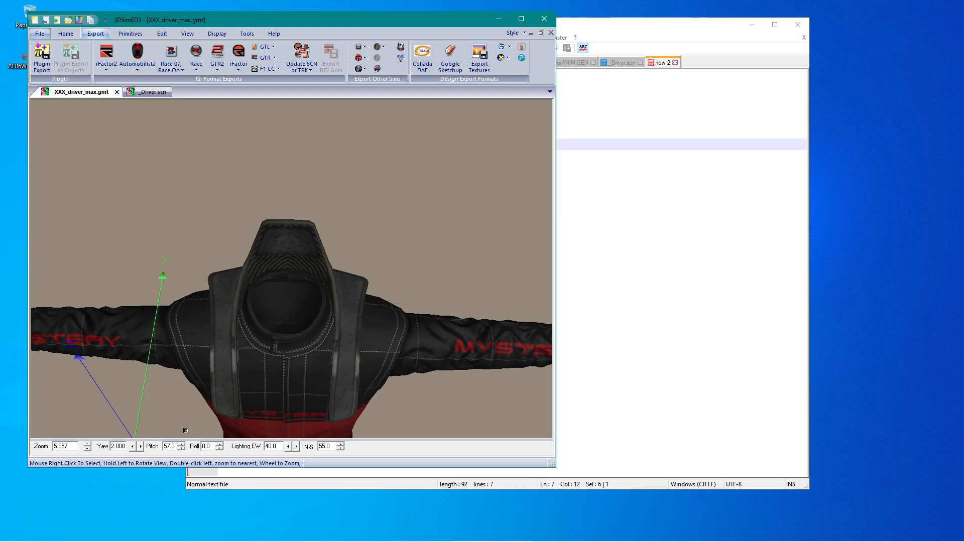
{"action": "mouse_move", "coordinate": [279, 280]}
{"action": "left_mouse_down"}
{"action": "mouse_move", "coordinate": [281, 311]}
{"action": "mouse_move", "coordinate": [281, 289]}
{"action": "left_mouse_up"}
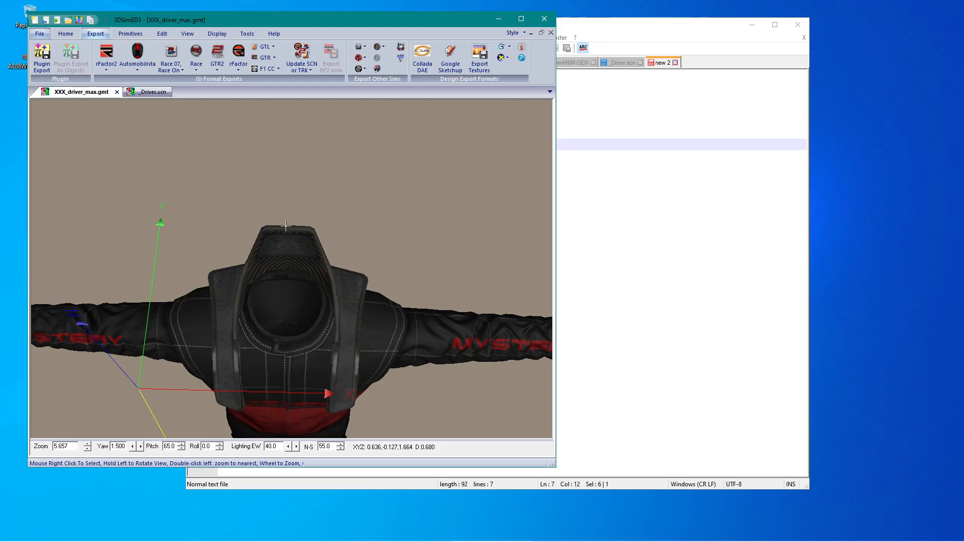
{"action": "left_click", "coordinate": [217, 33]}
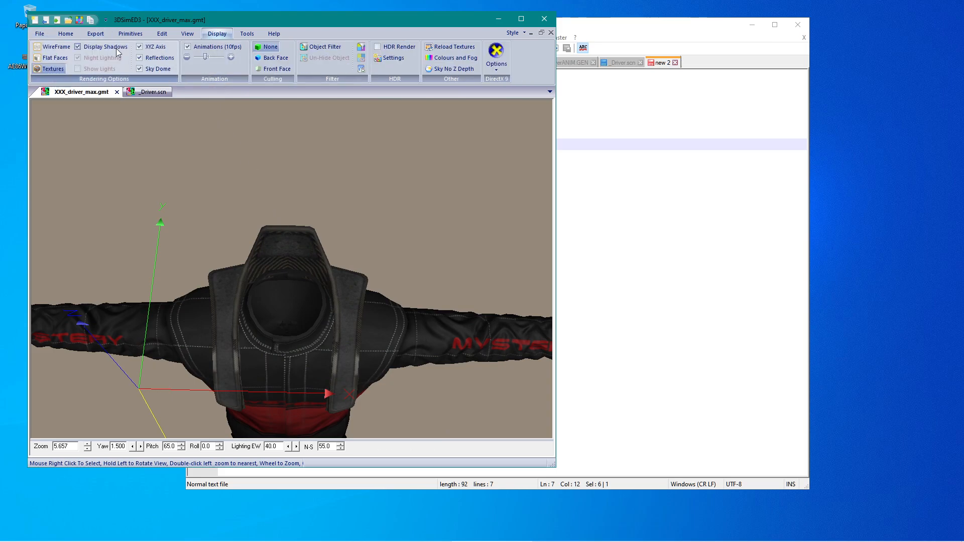
{"action": "left_click", "coordinate": [66, 47]}
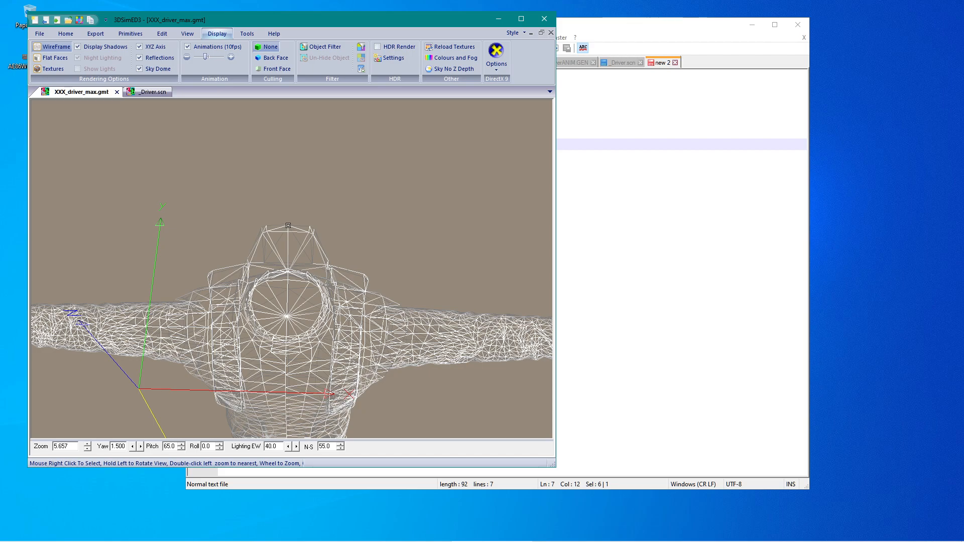
Memorize the XYZ of the neck support's top centre vertex and paste it into the Notepad++ notes below the old position
{"action": "right_click", "coordinate": [288, 226]}
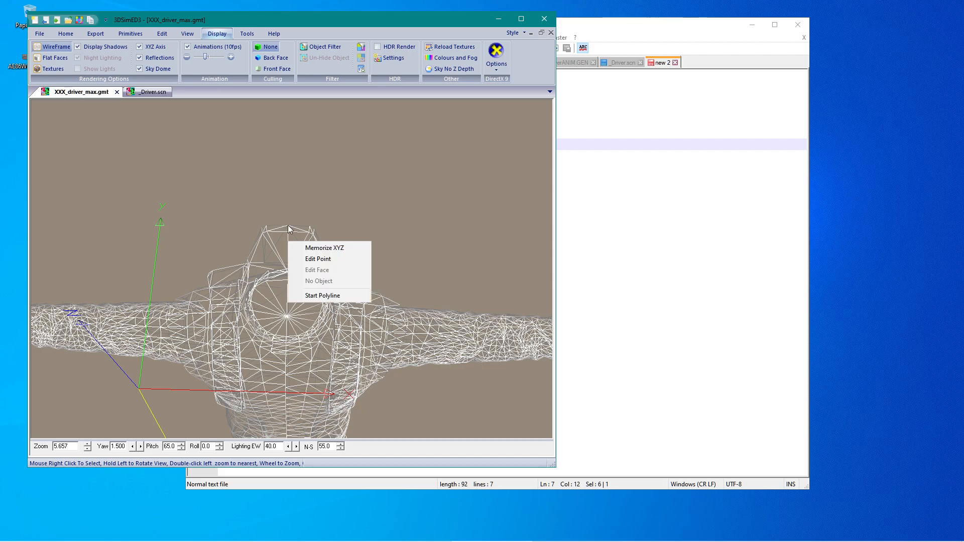
{"action": "left_click", "coordinate": [317, 248]}
{"action": "left_click", "coordinate": [606, 238]}
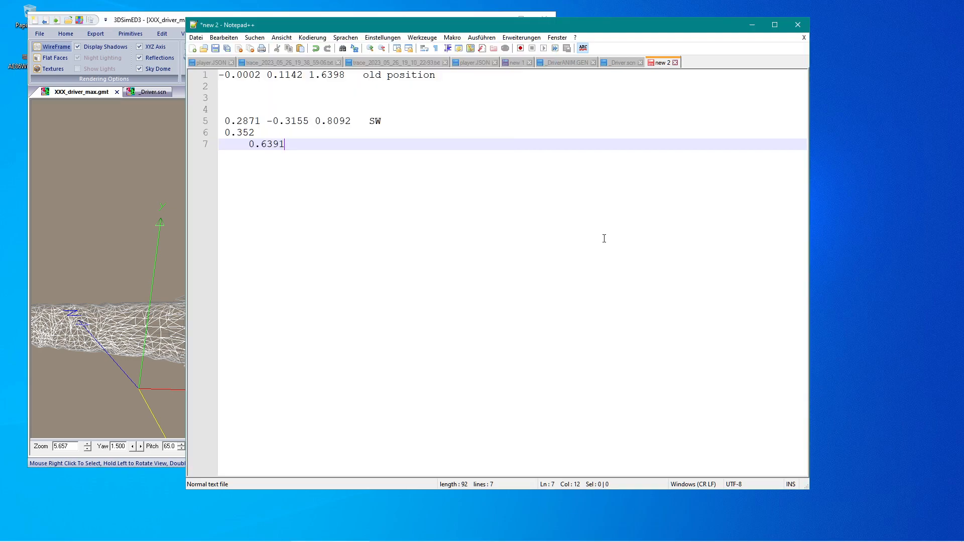
{"action": "left_click", "coordinate": [222, 95]}
{"action": "type", "text": "XYZ 0.6390 -0.1250 1.6648"}
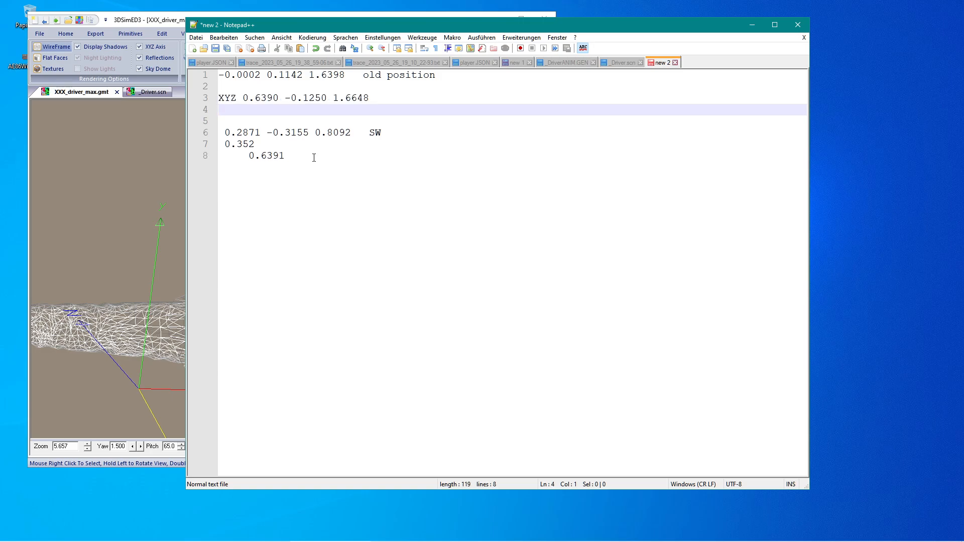
Remove the blank line and the XYZ prefix from the pasted coordinates and label them "new Pos"
{"action": "key", "text": "Up"}
{"action": "key", "text": "Up"}
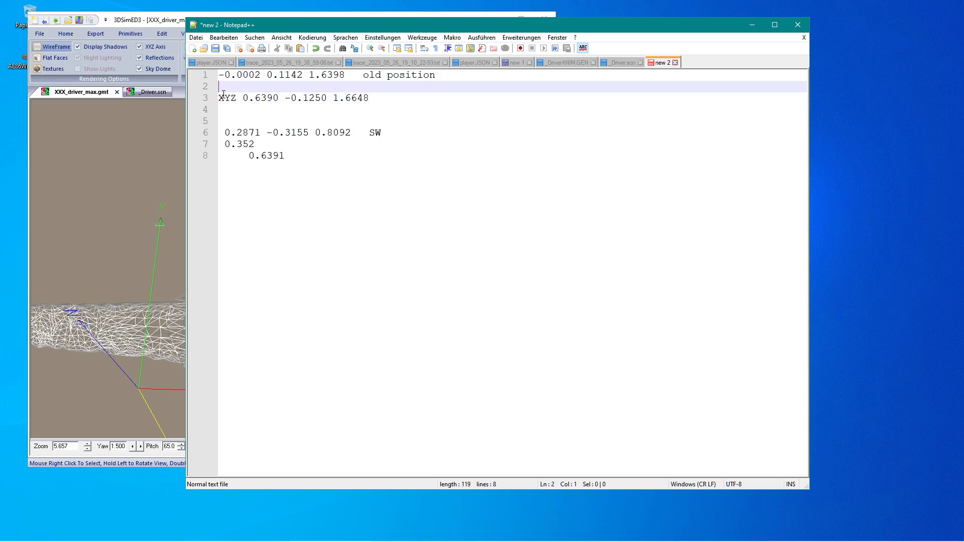
{"action": "key", "text": "Delete"}
{"action": "key", "text": "Delete"}
{"action": "key", "text": "Delete"}
{"action": "key", "text": "Delete"}
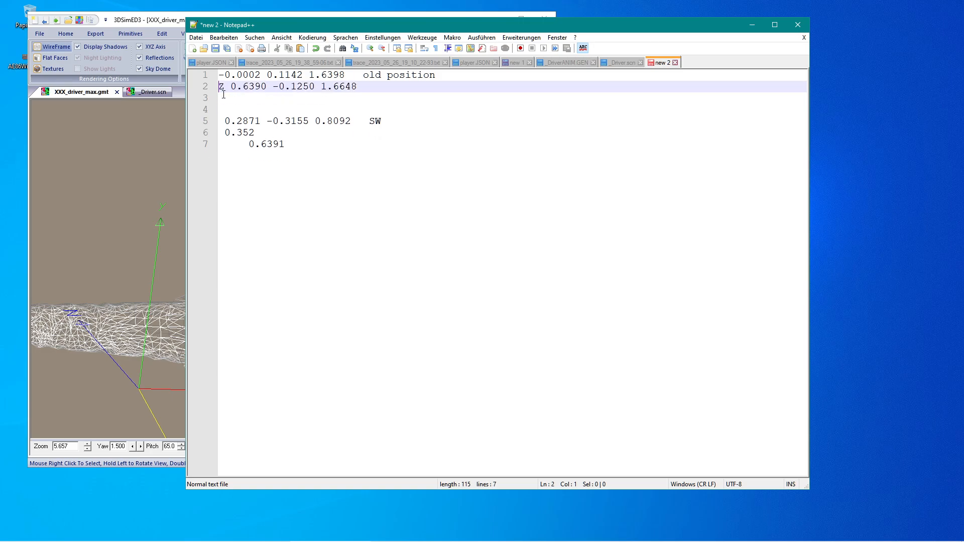
{"action": "key", "text": "Down"}
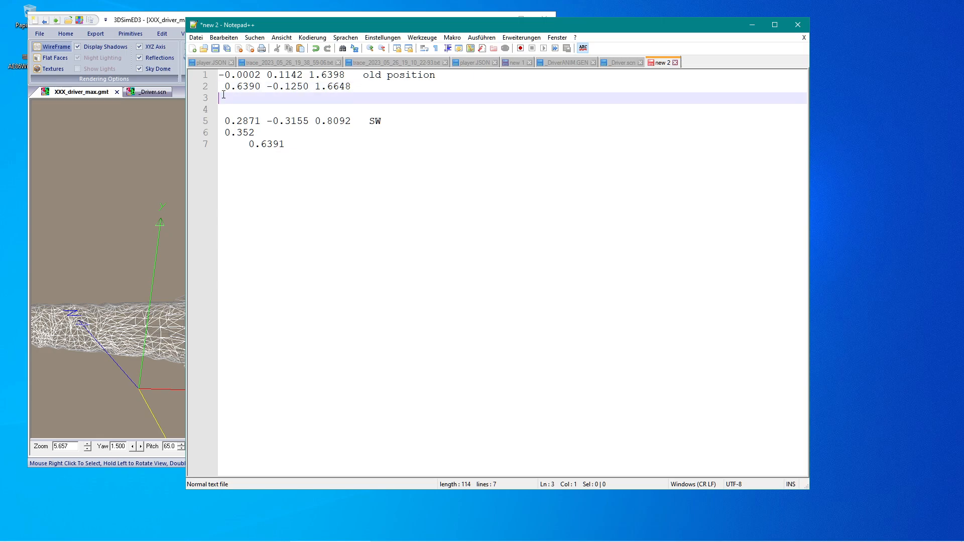
{"action": "key", "text": "Left"}
{"action": "type", "text": "new Pos"}
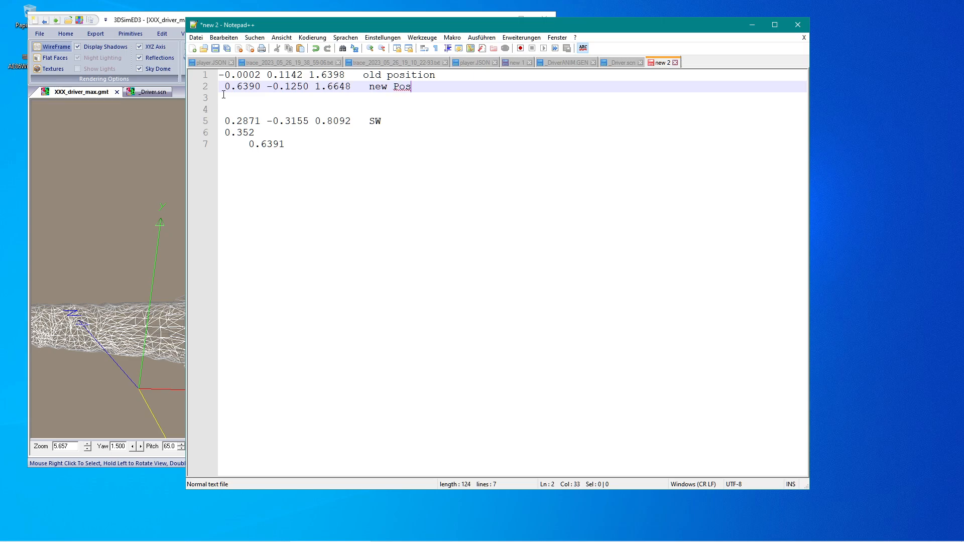
Insert blank lines below the new position and remove the minus sign from the old position's X value
{"action": "left_click", "coordinate": [221, 102]}
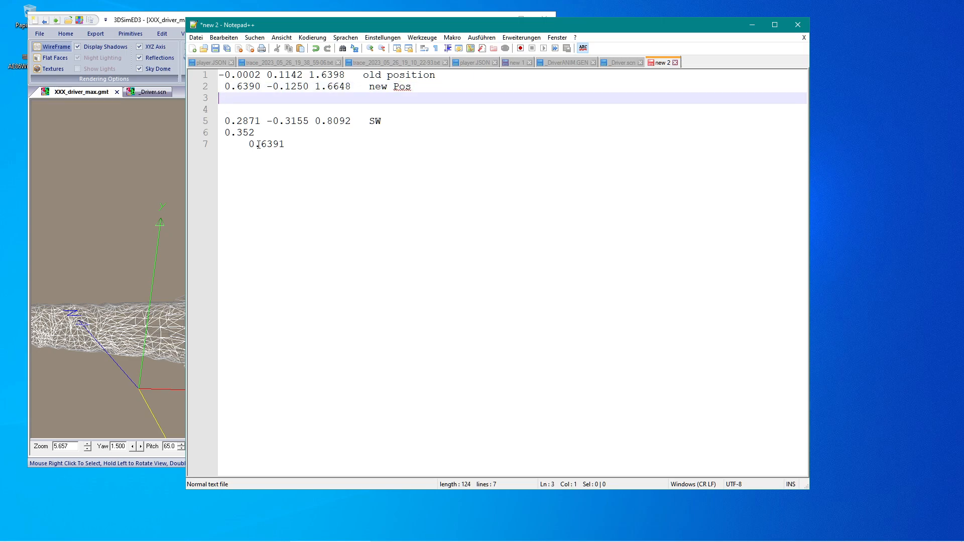
{"action": "key", "text": "Return"}
{"action": "key", "text": "Return"}
{"action": "key", "text": "Up"}
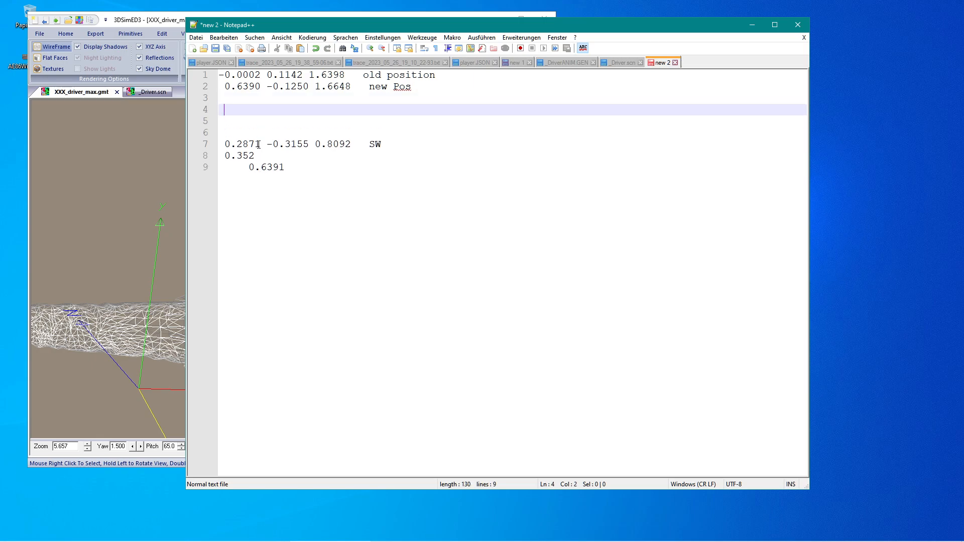
{"action": "key", "text": "Down"}
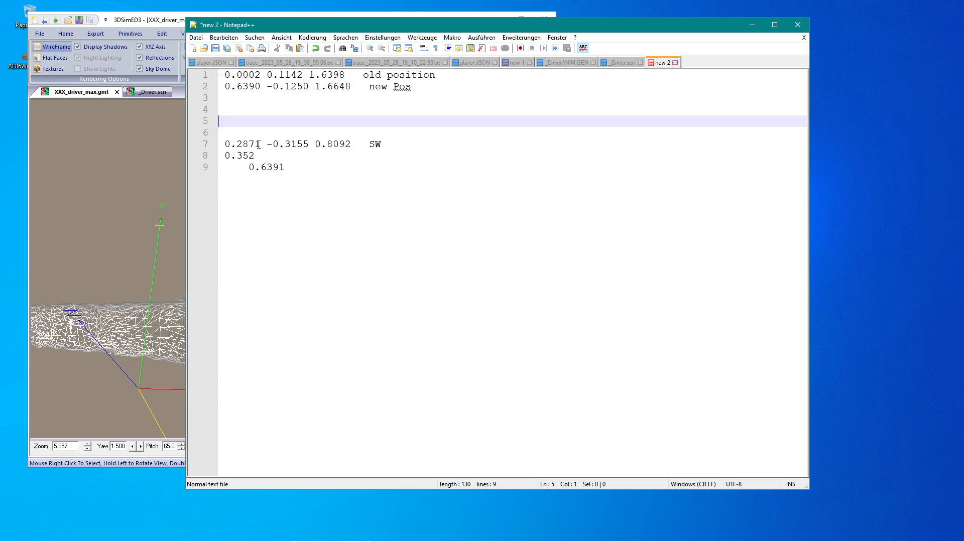
{"action": "key", "text": "Up"}
{"action": "key", "text": "Up"}
{"action": "key", "text": "Up"}
{"action": "key", "text": "Up"}
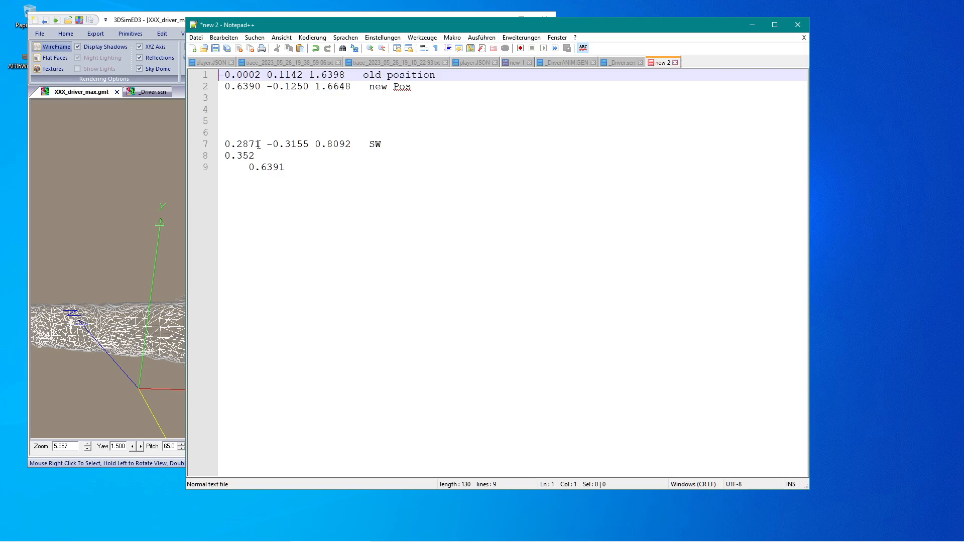
{"action": "key", "text": "Delete"}
{"action": "key", "text": "Down"}
{"action": "key", "text": "Down"}
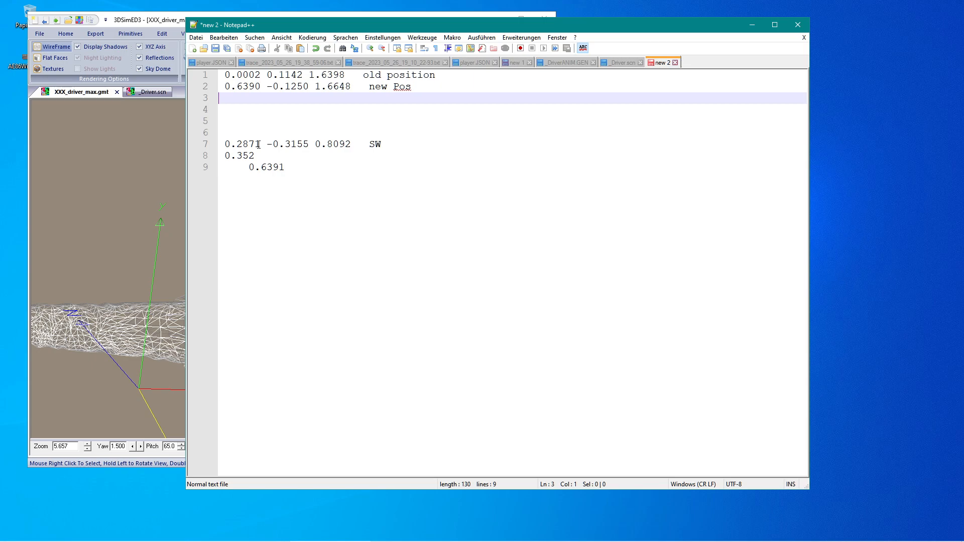
Note the X difference 0.6392 on its own line below the two positions
{"action": "key", "text": "Return"}
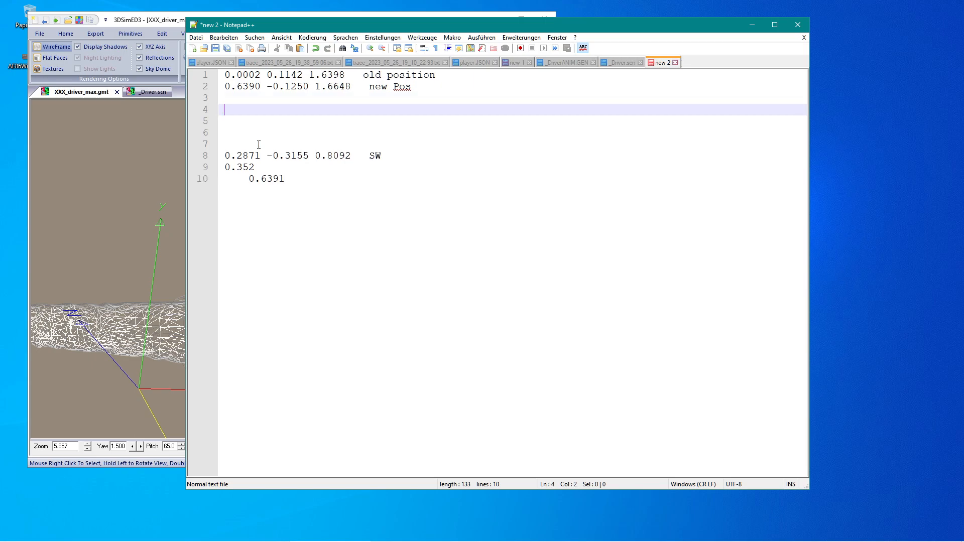
{"action": "type", "text": "2"}
{"action": "key", "text": "Home"}
{"action": "type", "text": "0.6392"}
Align the old position's Y value and move the minus sign from the new position's Y value to the difference line
{"action": "left_click", "coordinate": [267, 74]}
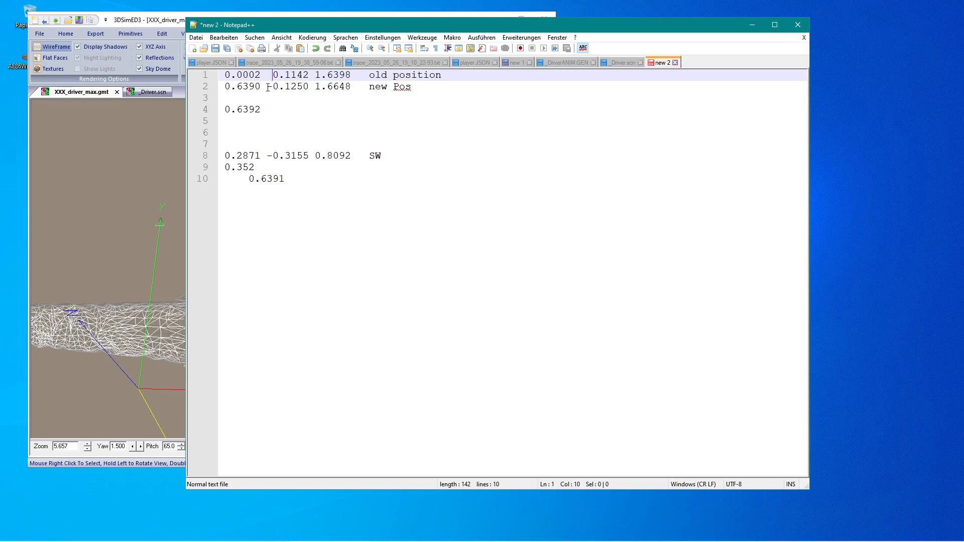
{"action": "left_click_drag", "start_coordinate": [267, 88], "coordinate": [272, 88]}
{"action": "key", "text": "ctrl+c"}
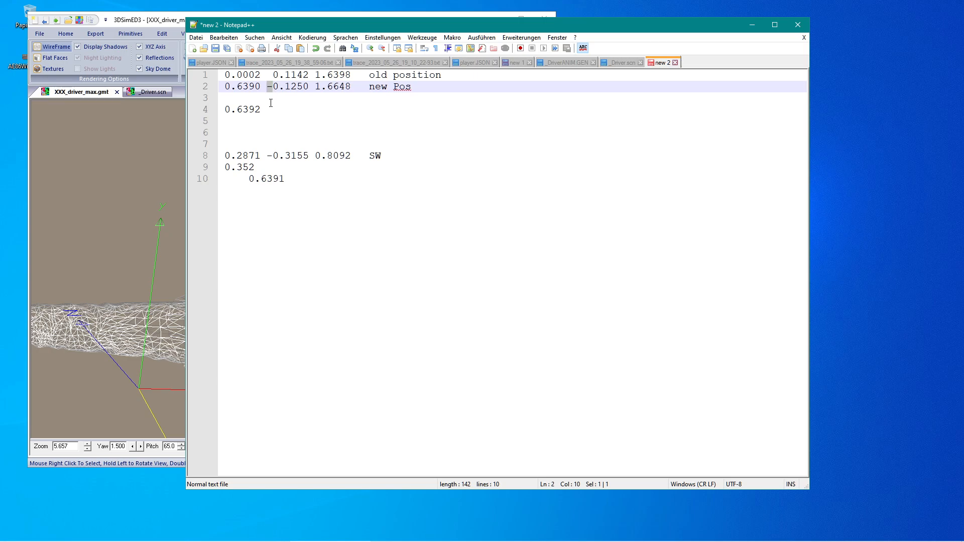
{"action": "left_click", "coordinate": [267, 109]}
{"action": "key", "text": "ctrl+v"}
{"action": "key", "text": "Up"}
{"action": "key", "text": "Up"}
{"action": "key", "text": "shift+Left"}
{"action": "key", "text": "Down"}
{"action": "key", "text": "Down"}
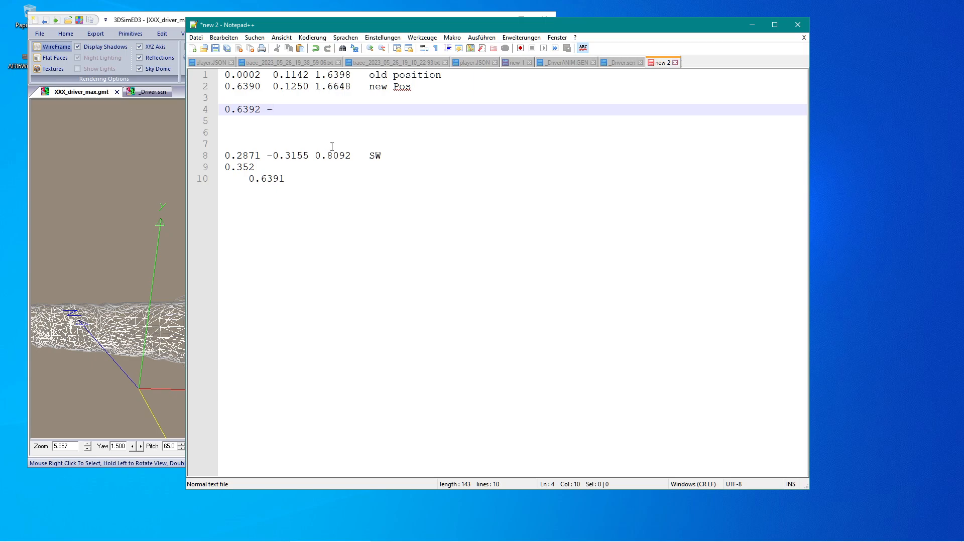
Complete the difference line with 0.239 for Y and 0.025 for Z, and place the notes window beside 3DSimED3
{"action": "type", "text": "0.239"}
{"action": "type", "text": "0.0"}
{"action": "type", "text": "25"}
{"action": "left_click_drag", "start_coordinate": [310, 30], "coordinate": [681, 33]}
Return to 3DSimED3 and import XXX_helmet.gmt from the DRIVER folder
{"action": "left_click", "coordinate": [336, 254]}
{"action": "scroll", "coordinate": [227, 192], "scroll_direction": "down", "scroll_amount": 2}
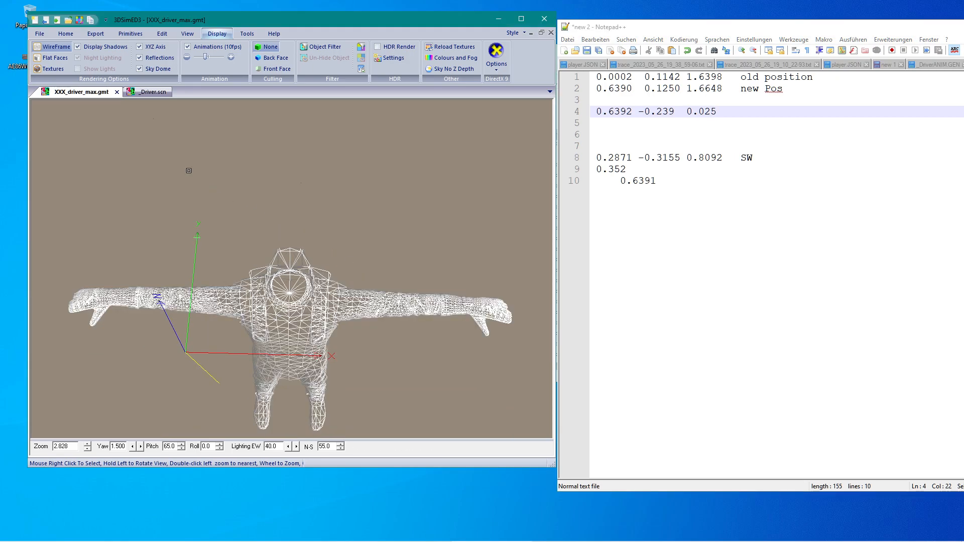
{"action": "left_click_drag", "start_coordinate": [230, 263], "coordinate": [208, 254]}
{"action": "scroll", "coordinate": [207, 254], "scroll_direction": "down", "scroll_amount": 2}
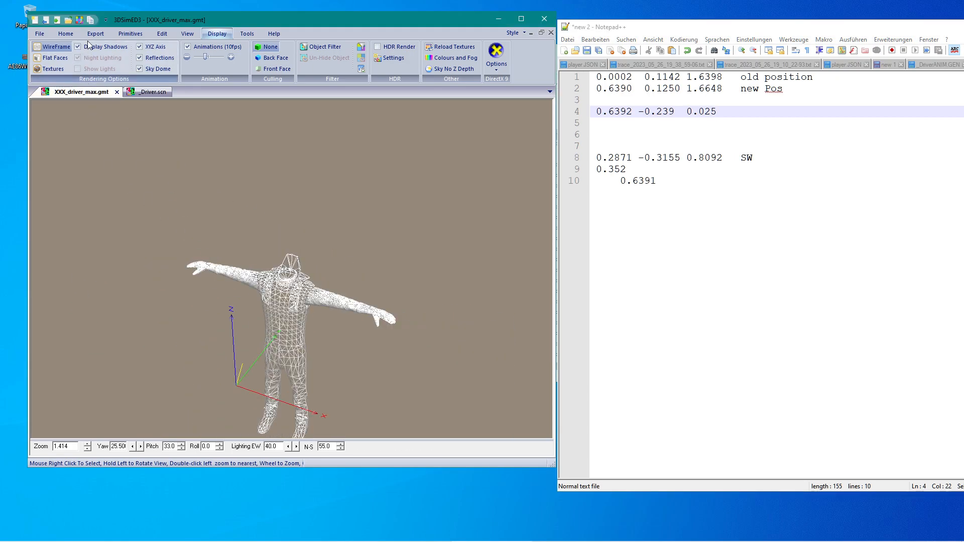
{"action": "left_click", "coordinate": [56, 20]}
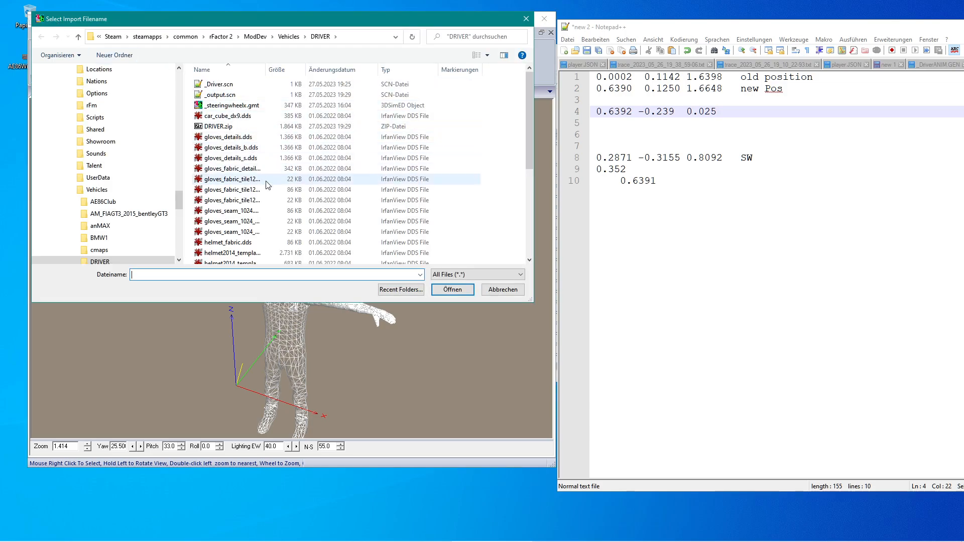
{"action": "scroll", "coordinate": [235, 200], "scroll_direction": "down", "scroll_amount": 5}
{"action": "left_click", "coordinate": [236, 247]}
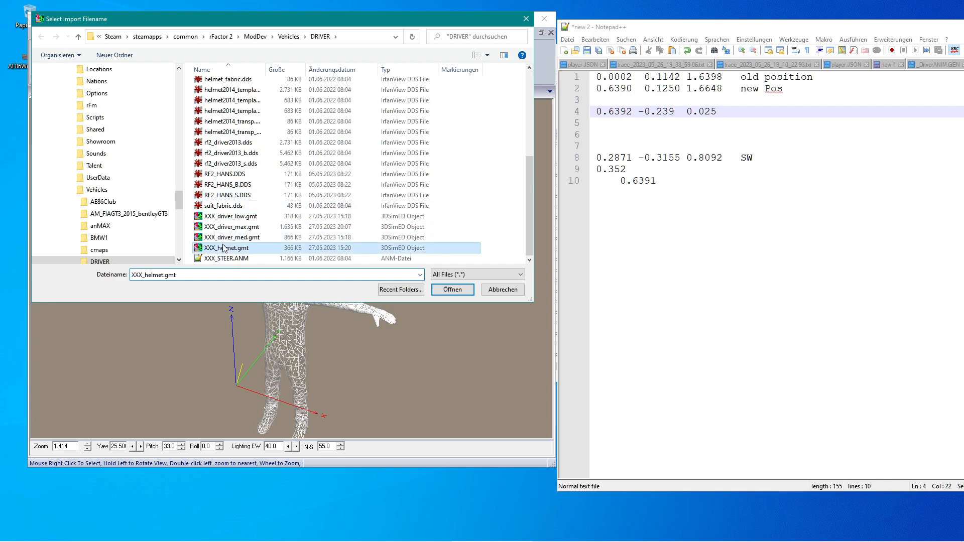
{"action": "left_click", "coordinate": [442, 290]}
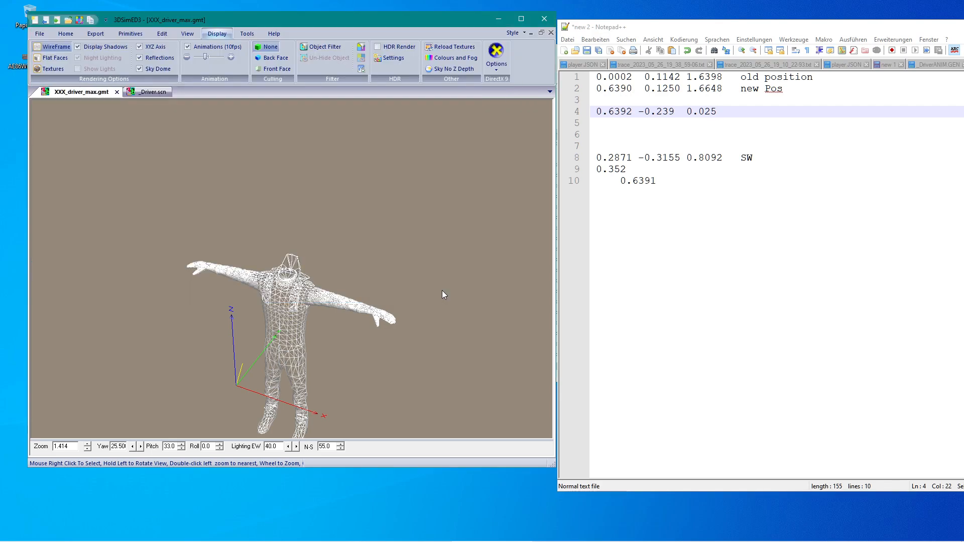
Translate the helmet mesh by the noted difference of 0.6392 in X, -0.239 in Y and 0.025 in Z
{"action": "left_click_drag", "start_coordinate": [260, 124], "coordinate": [297, 271]}
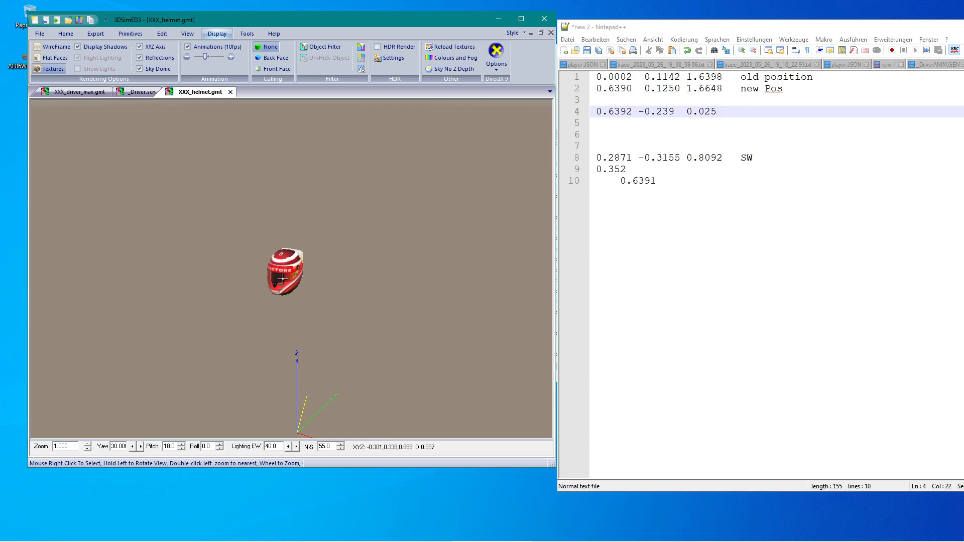
{"action": "double_click", "coordinate": [283, 270]}
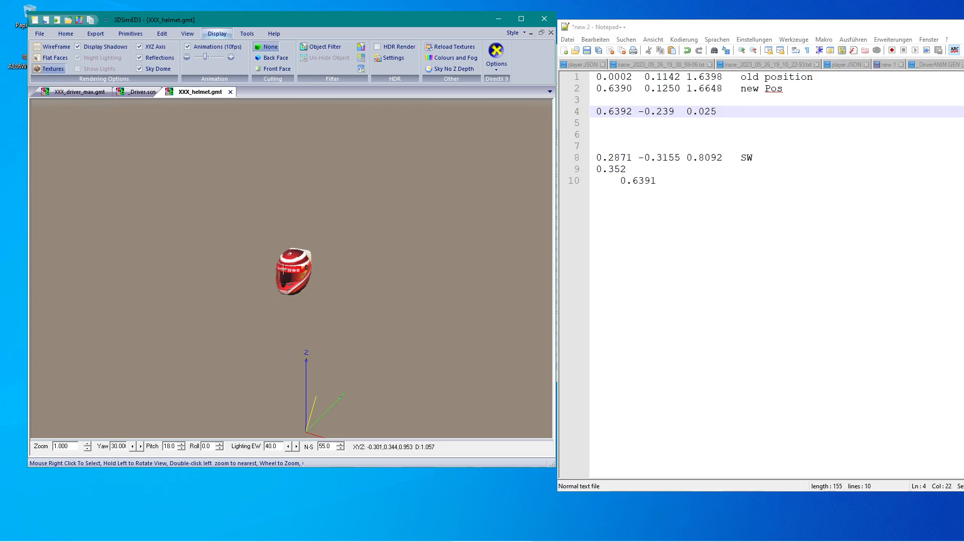
{"action": "left_click_drag", "start_coordinate": [266, 267], "coordinate": [293, 269]}
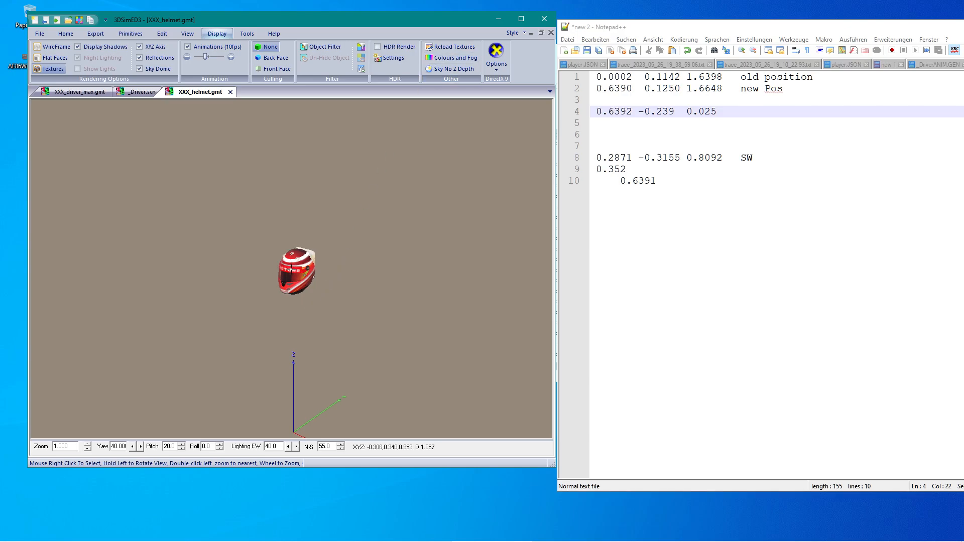
{"action": "left_click", "coordinate": [162, 35]}
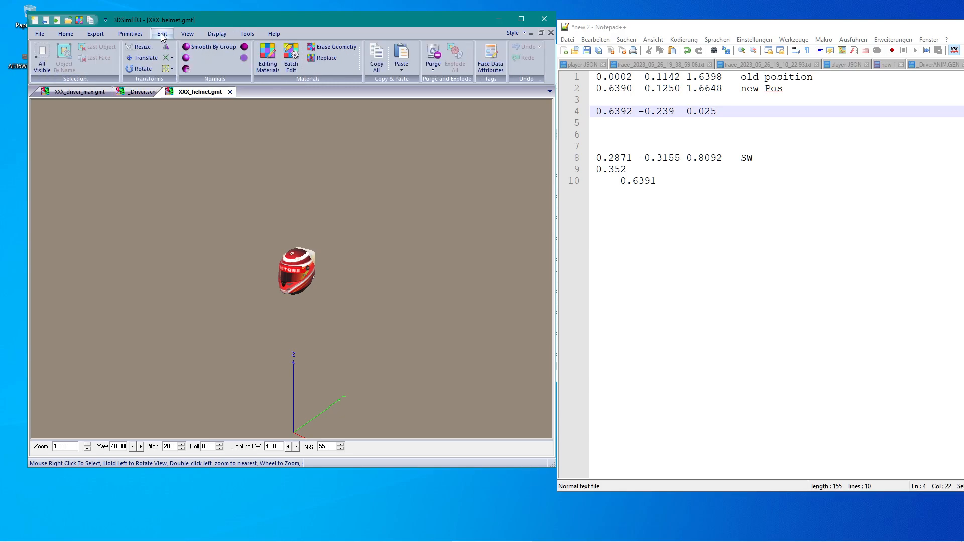
{"action": "left_click", "coordinate": [144, 59]}
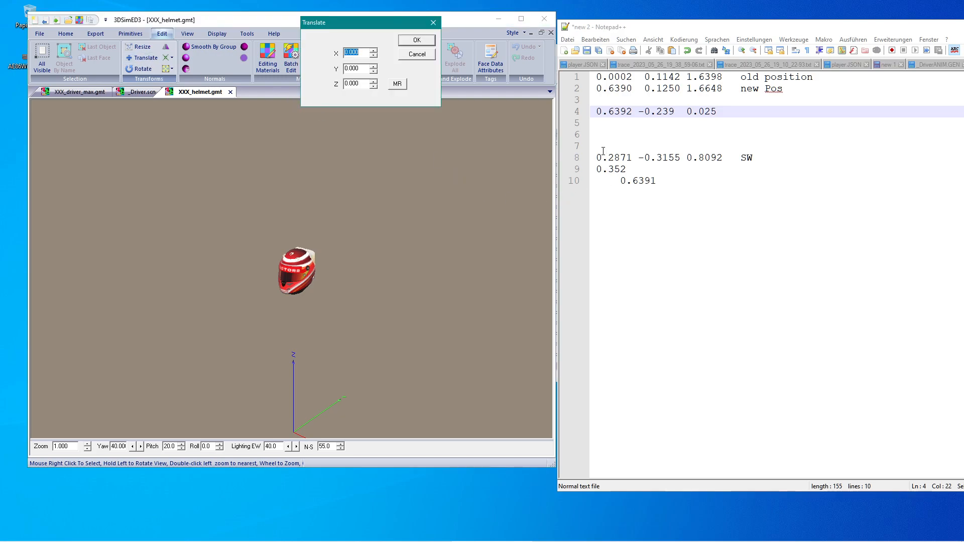
{"action": "triple_click", "coordinate": [593, 112]}
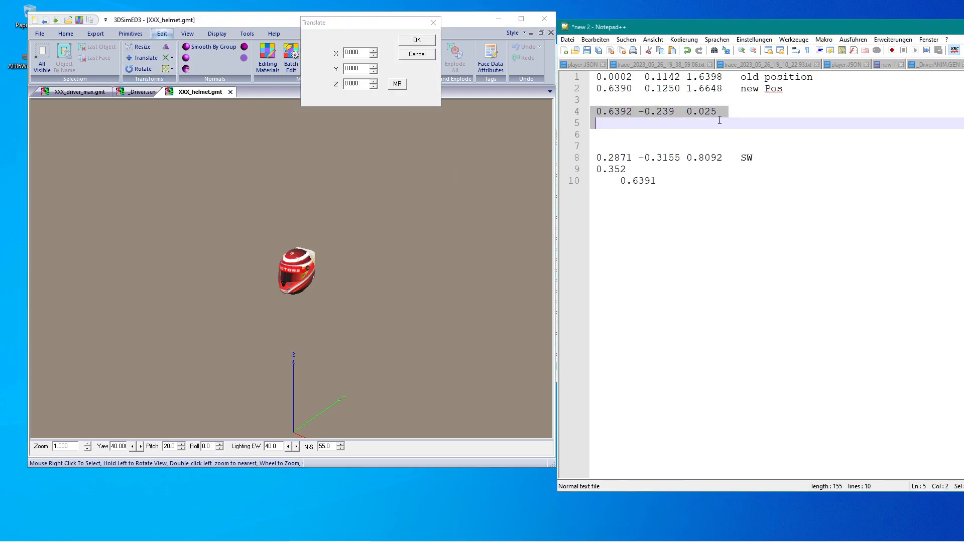
{"action": "key", "text": "shift+Left"}
{"action": "left_click", "coordinate": [356, 53]}
{"action": "double_click", "coordinate": [356, 53]}
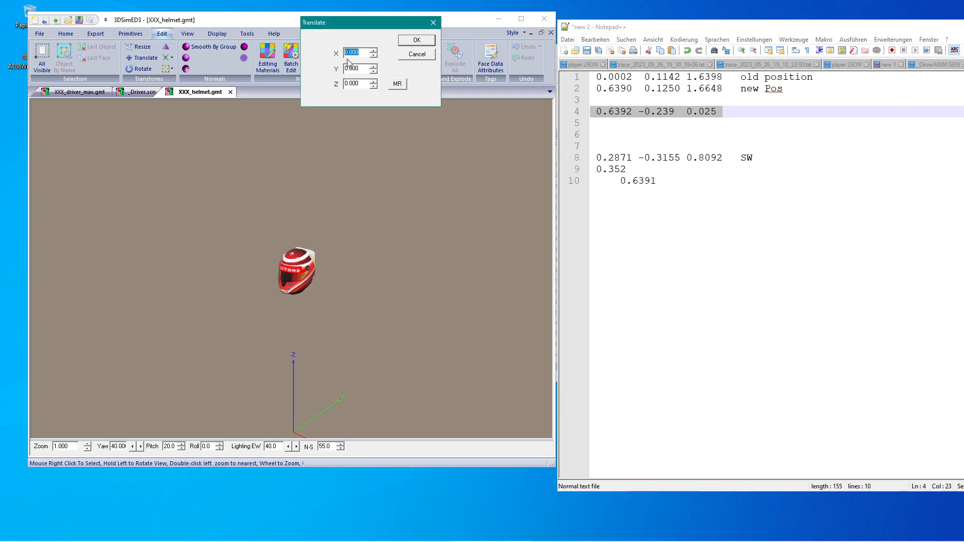
{"action": "type", "text": "0."}
{"action": "key", "text": "Tab"}
{"action": "type", "text": "-0.239"}
{"action": "key", "text": "Tab"}
{"action": "type", "text": "0.025"}
{"action": "left_click", "coordinate": [418, 41]}
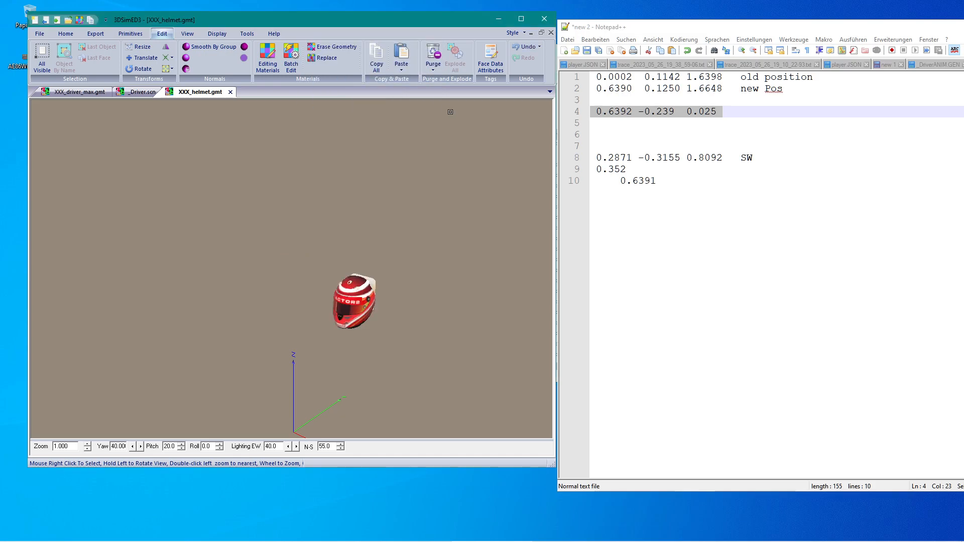
Export the moved helmet in rFactor2 format to the DRIVER folder, overwriting xxx_helmet.gmt
{"action": "left_click", "coordinate": [104, 38]}
{"action": "left_click", "coordinate": [106, 55]}
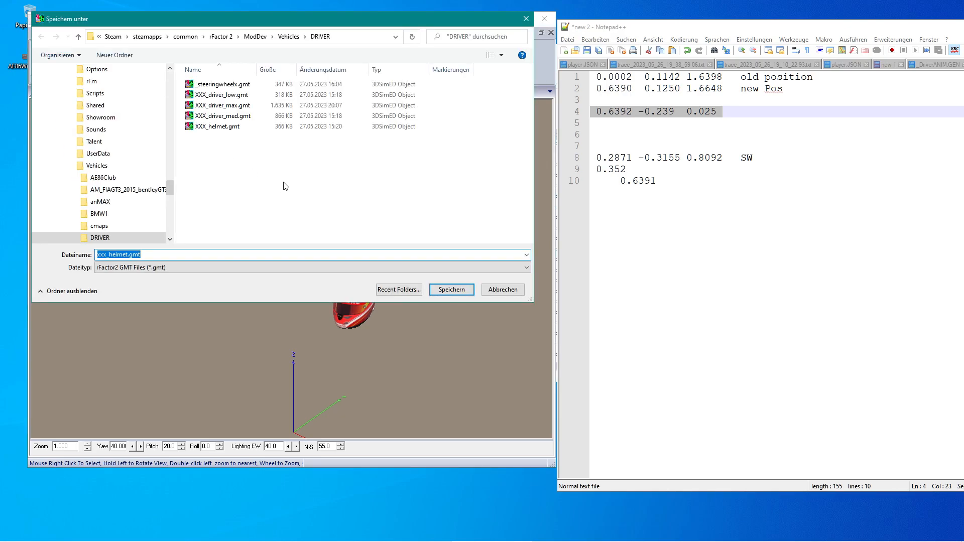
{"action": "left_click", "coordinate": [448, 292]}
{"action": "left_click", "coordinate": [511, 279]}
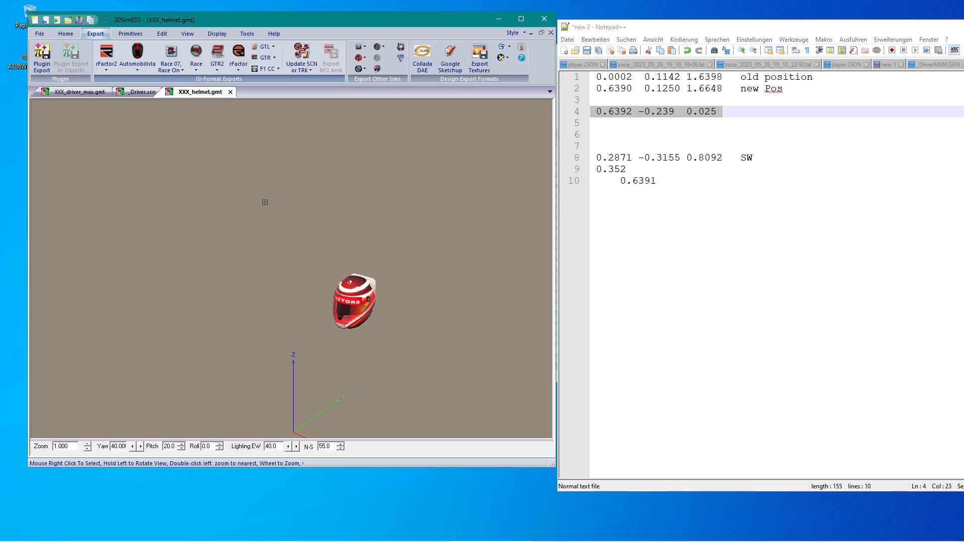
Close the outdated _Driver.scn scene, reopen it from the recent documents and inspect the helmet's fit on the driver
{"action": "left_click", "coordinate": [132, 92]}
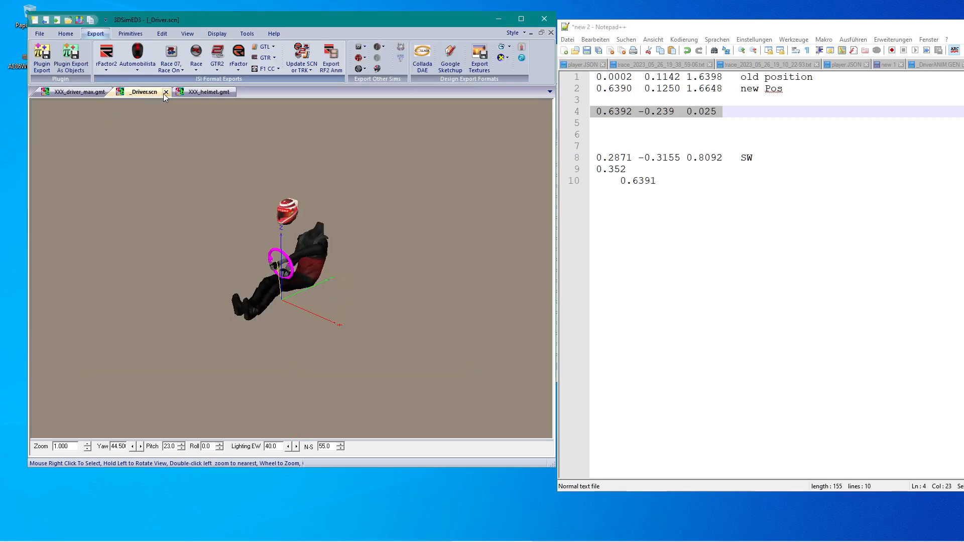
{"action": "left_click_drag", "start_coordinate": [220, 205], "coordinate": [249, 226]}
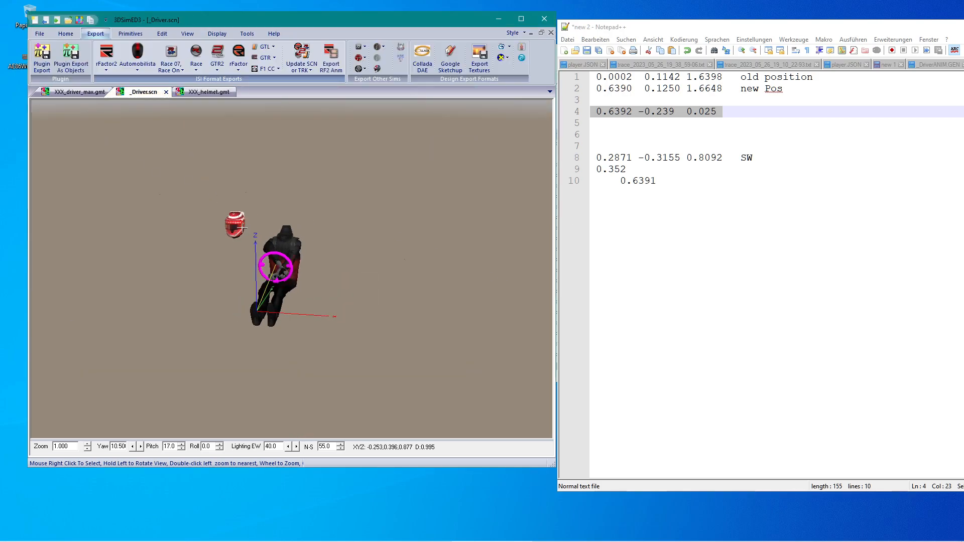
{"action": "left_click", "coordinate": [166, 93]}
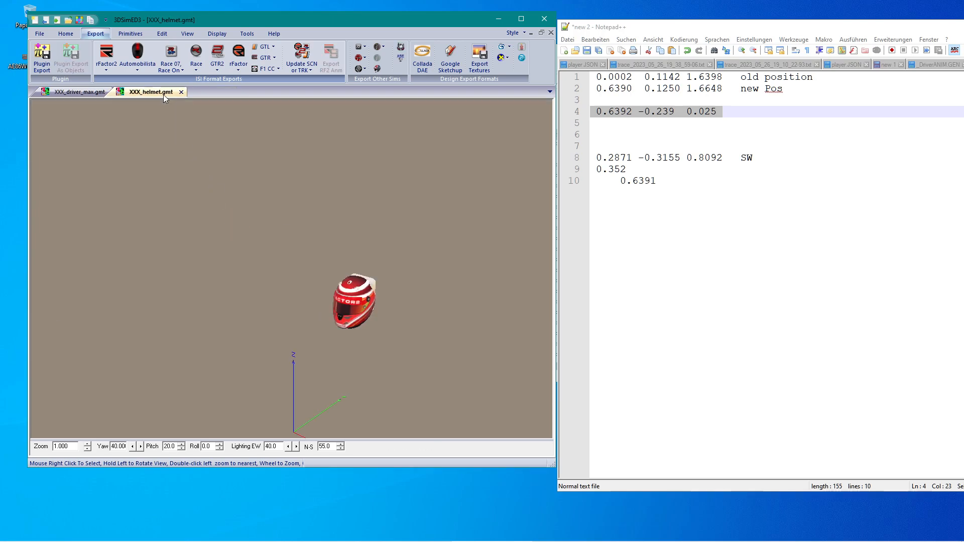
{"action": "left_click", "coordinate": [41, 36]}
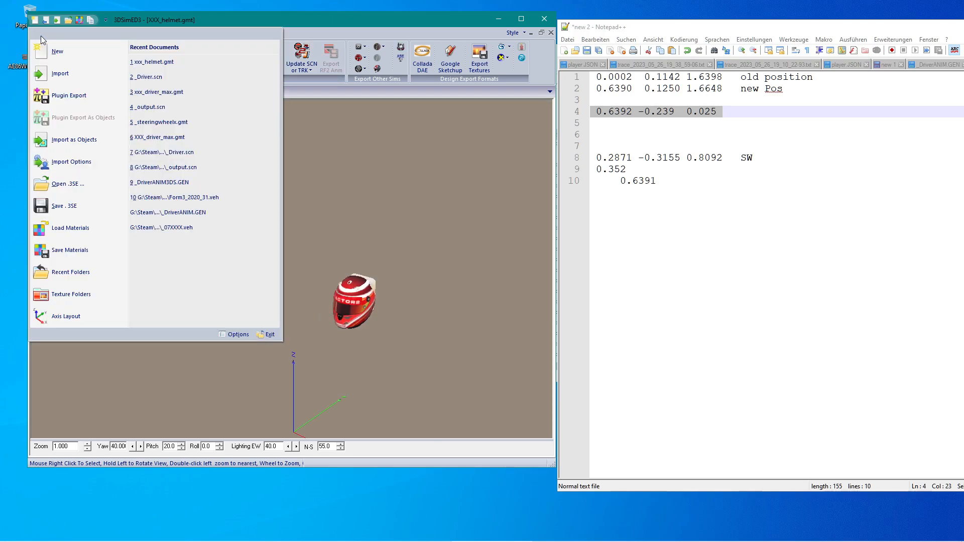
{"action": "left_click", "coordinate": [131, 80]}
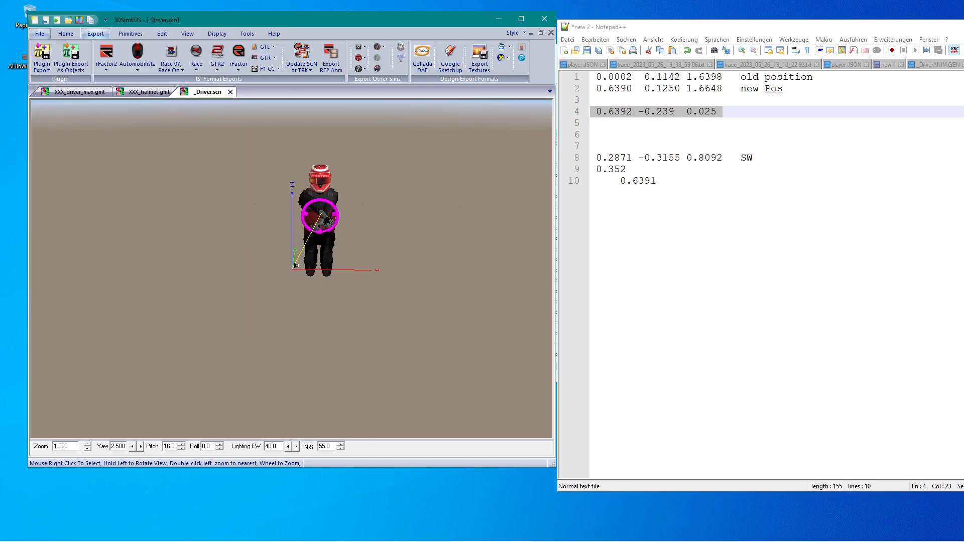
{"action": "left_click_drag", "start_coordinate": [291, 266], "coordinate": [215, 145]}
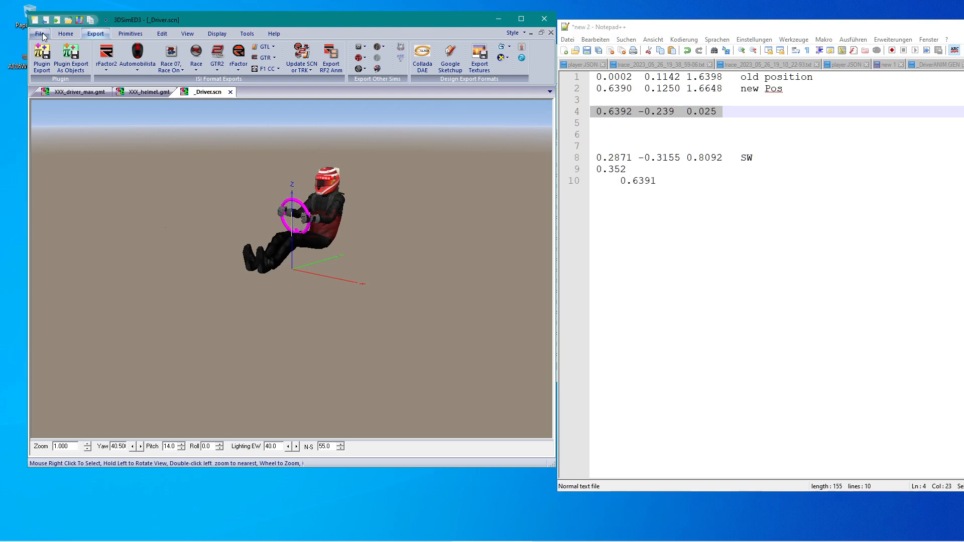
Import XXX_driver_low.gmt and XXX_driver_med.gmt together as objects from the DRIVER folder
{"action": "left_click", "coordinate": [42, 33]}
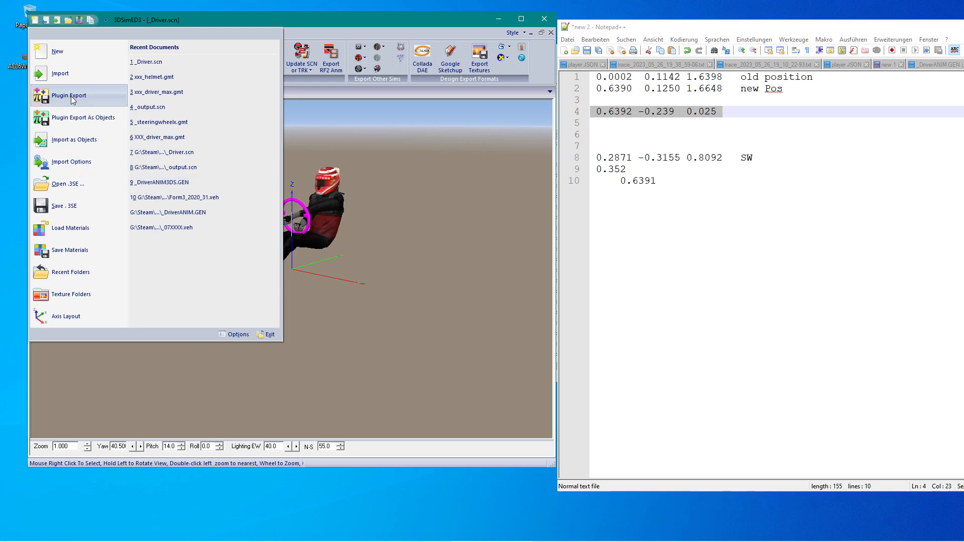
{"action": "left_click", "coordinate": [78, 140]}
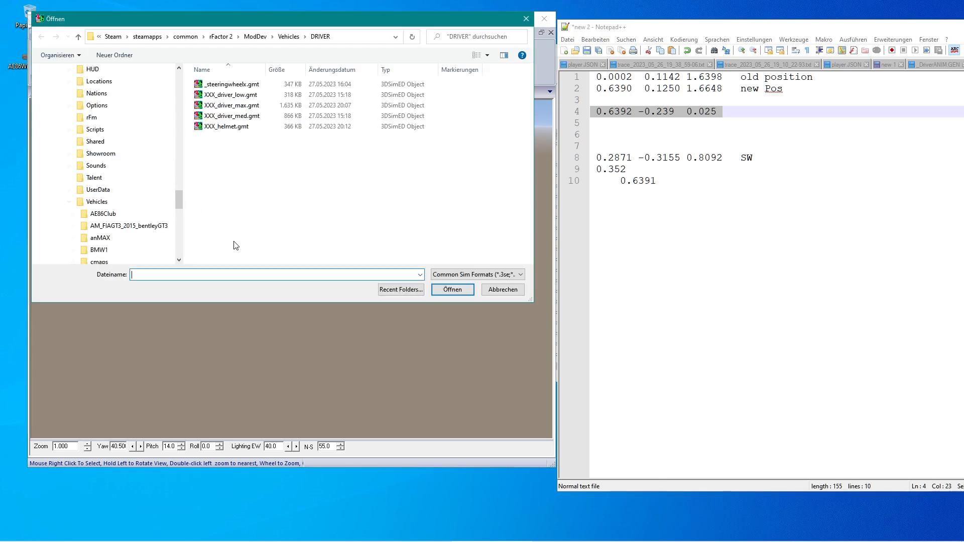
{"action": "left_click", "coordinate": [221, 96]}
{"action": "left_click", "coordinate": [229, 116], "text": "ctrl"}
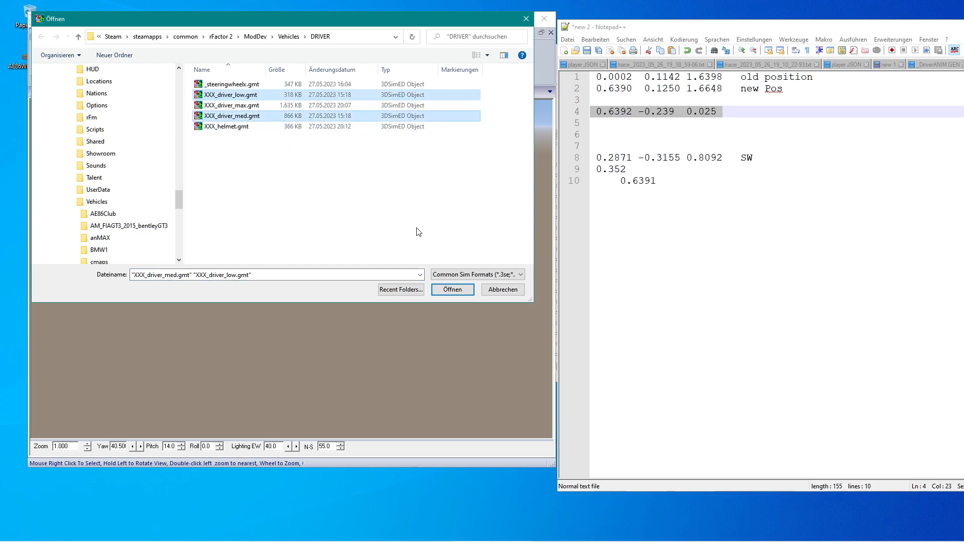
{"action": "left_click", "coordinate": [459, 290]}
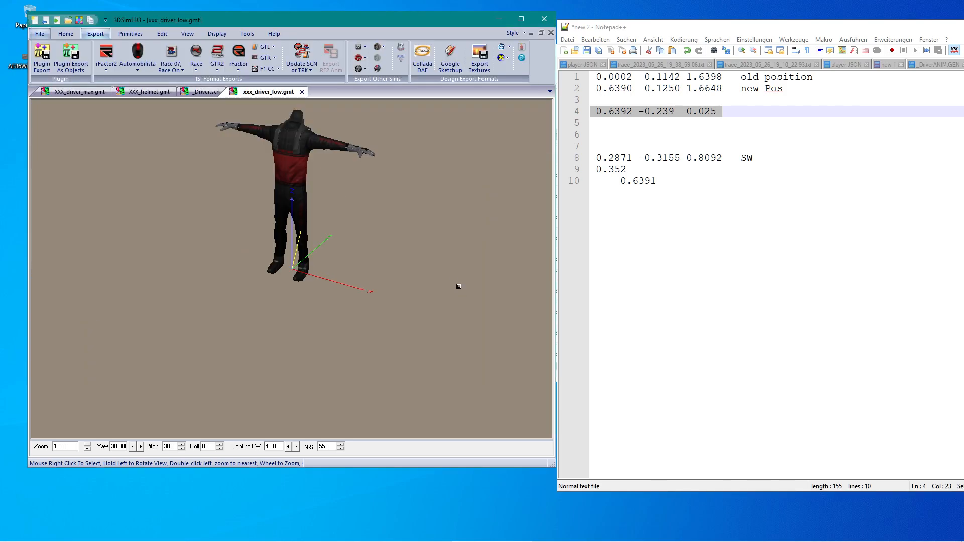
Translate the imported low and medium driver meshes by 0.6392 in X, -0.239 in Y and 0.025 in Z
{"action": "left_click", "coordinate": [161, 34]}
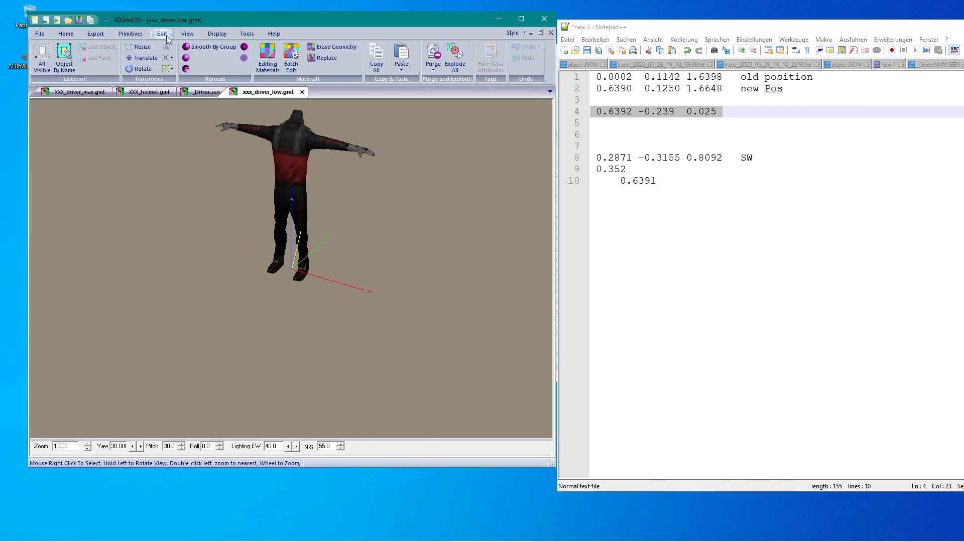
{"action": "left_click", "coordinate": [154, 58]}
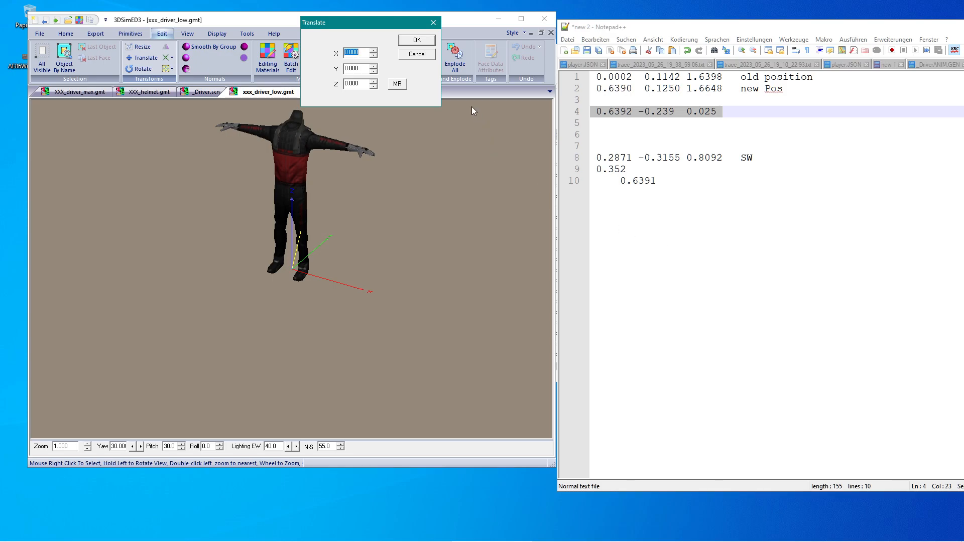
{"action": "type", "text": "0.6392"}
{"action": "key", "text": "Tab"}
{"action": "type", "text": "-"}
{"action": "key", "text": "Tab"}
{"action": "type", "text": "0.025"}
{"action": "left_click", "coordinate": [418, 40]}
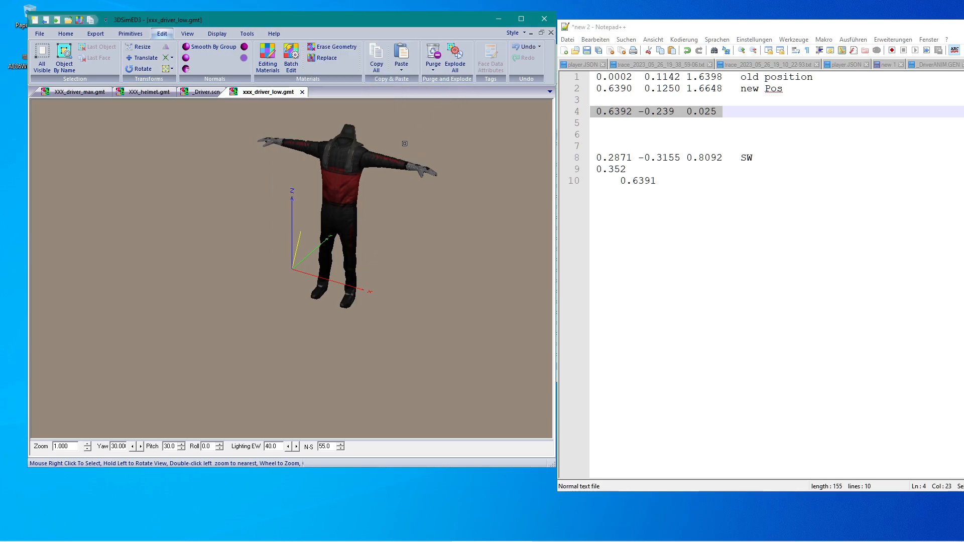
Export the moved driver meshes as rFactor2 objects into the DRIVER folder
{"action": "left_click", "coordinate": [97, 35]}
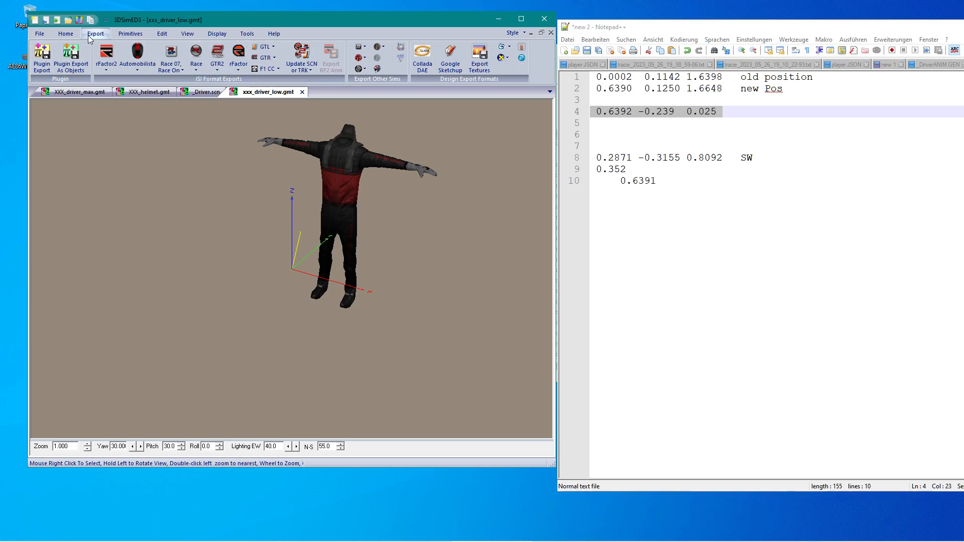
{"action": "left_click", "coordinate": [41, 34]}
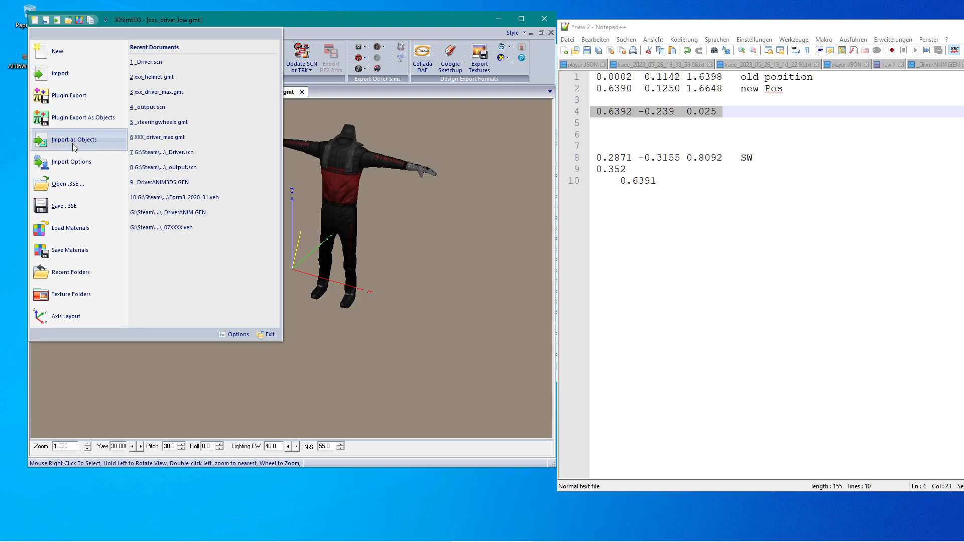
{"action": "left_click", "coordinate": [231, 17]}
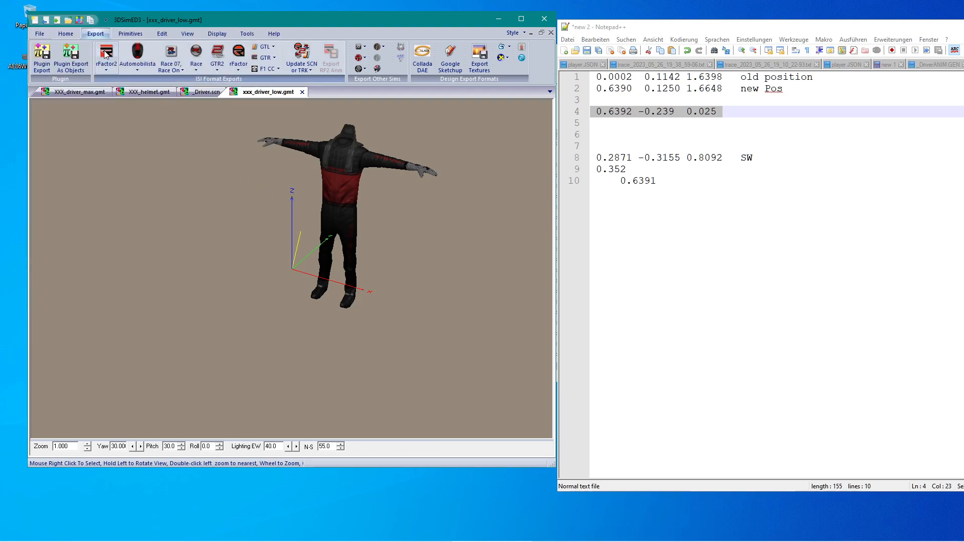
{"action": "left_click", "coordinate": [106, 62]}
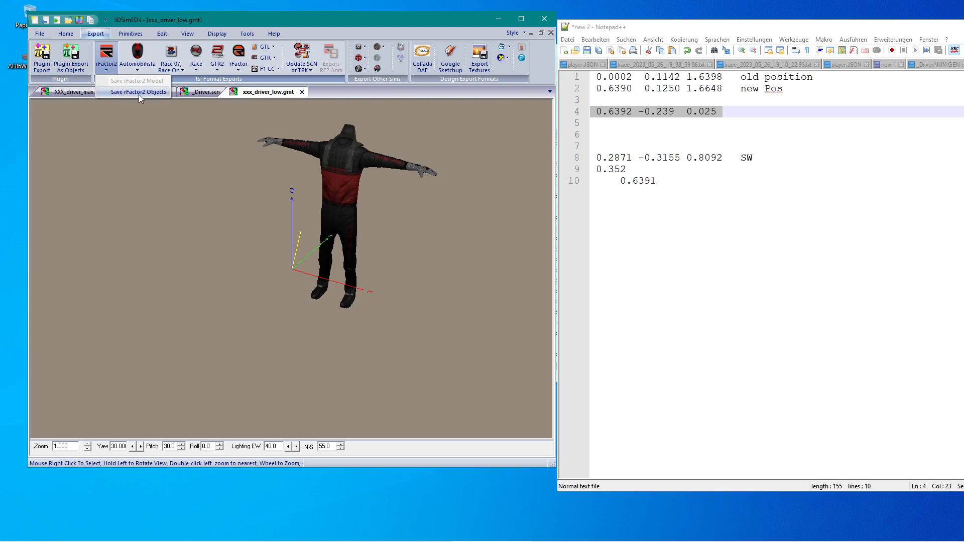
{"action": "left_click", "coordinate": [139, 93]}
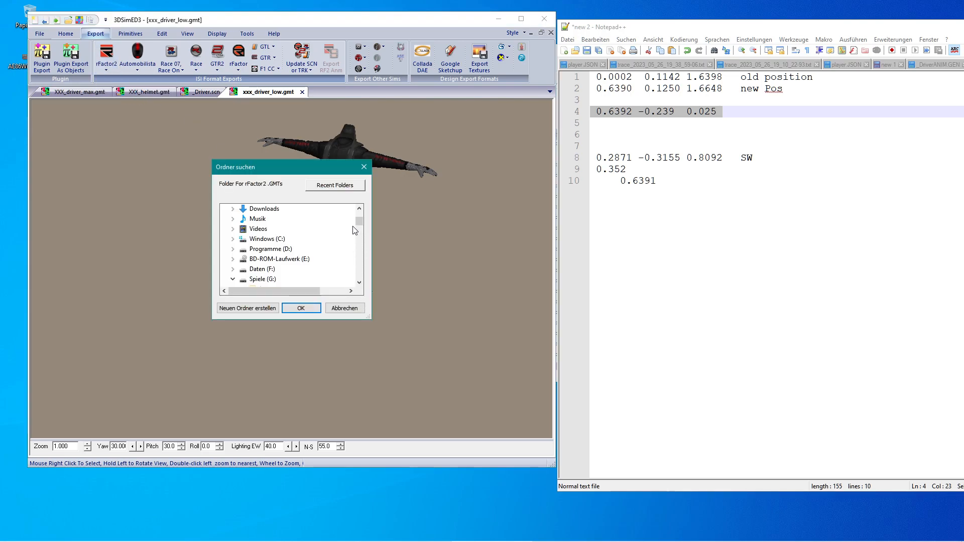
{"action": "left_click_drag", "start_coordinate": [357, 224], "coordinate": [361, 258]}
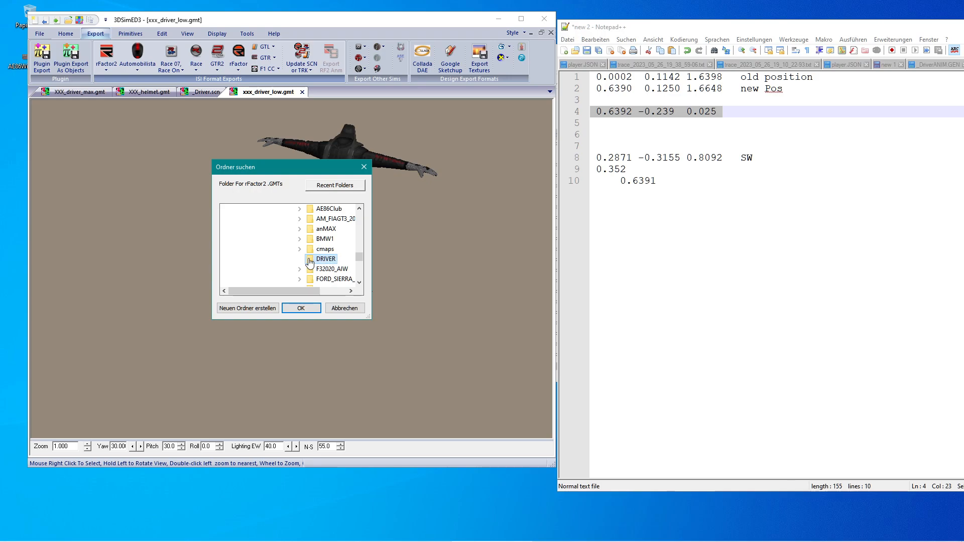
{"action": "left_click", "coordinate": [301, 308]}
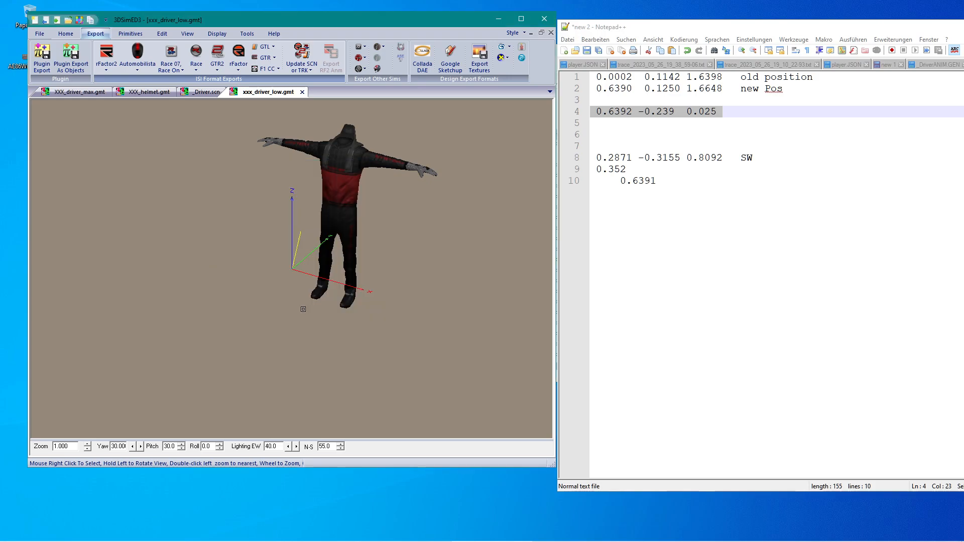
Close the low driver mesh and the _Driver.scn scene, and import XXX_driver_med.gmt from the DRIVER folder
{"action": "left_click", "coordinate": [301, 92]}
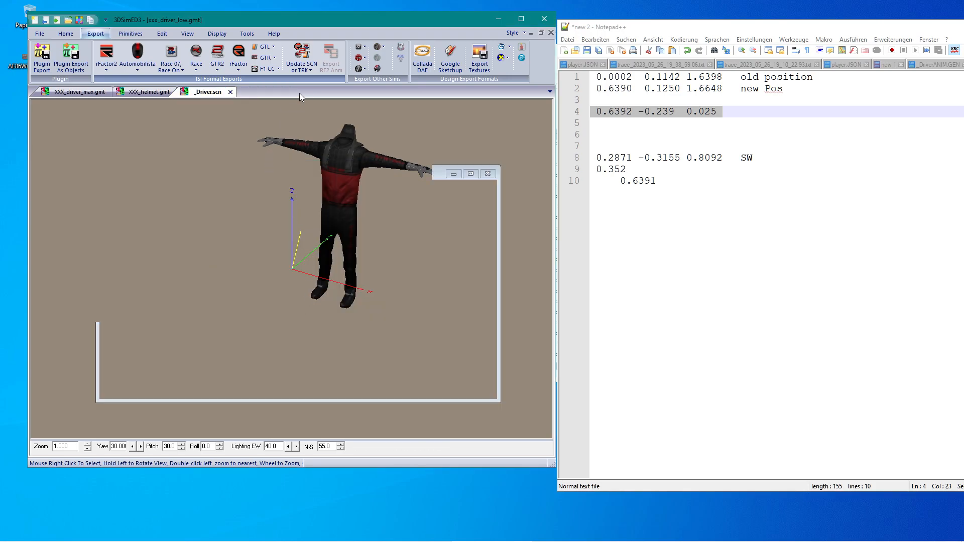
{"action": "left_click", "coordinate": [230, 91]}
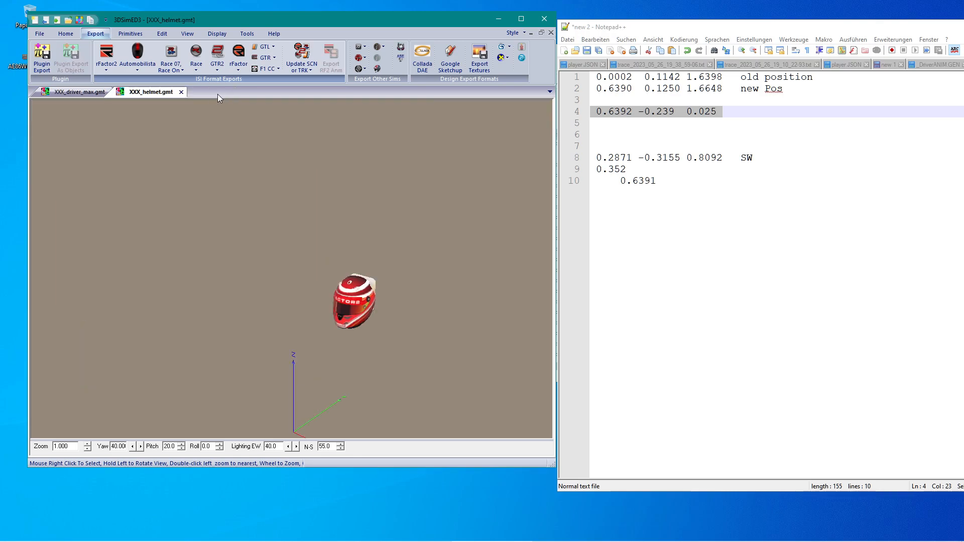
{"action": "left_click", "coordinate": [56, 21]}
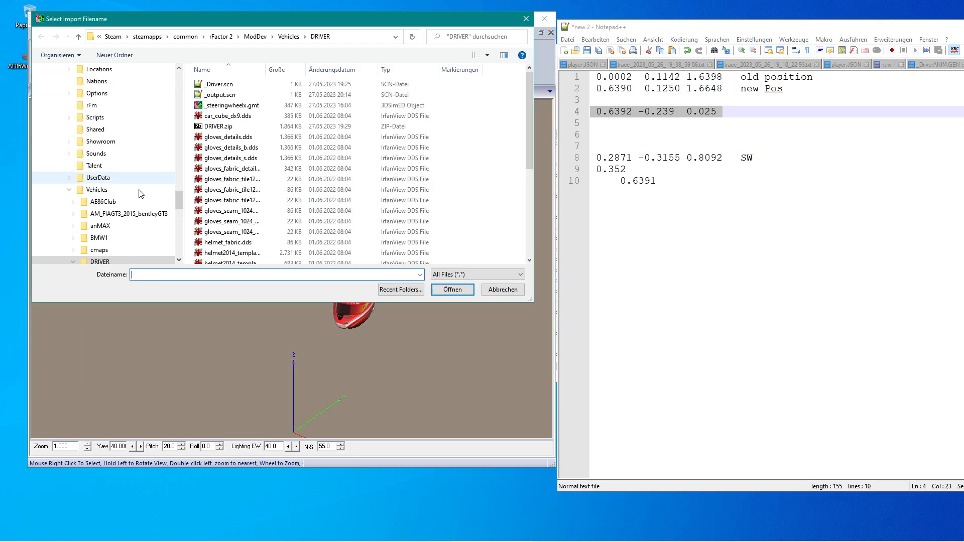
{"action": "scroll", "coordinate": [223, 221], "scroll_direction": "down", "scroll_amount": 5}
{"action": "scroll", "coordinate": [226, 229], "scroll_direction": "down", "scroll_amount": 2}
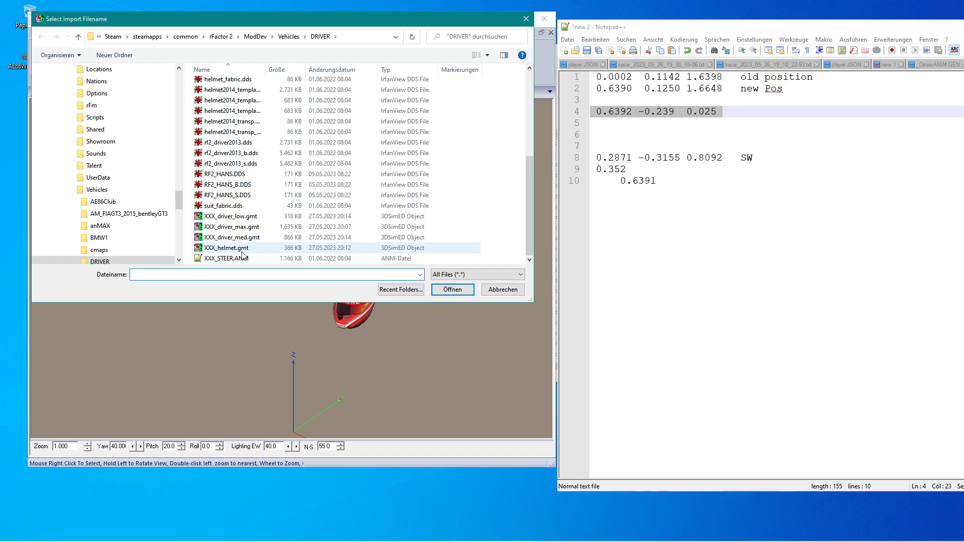
{"action": "left_click", "coordinate": [233, 239]}
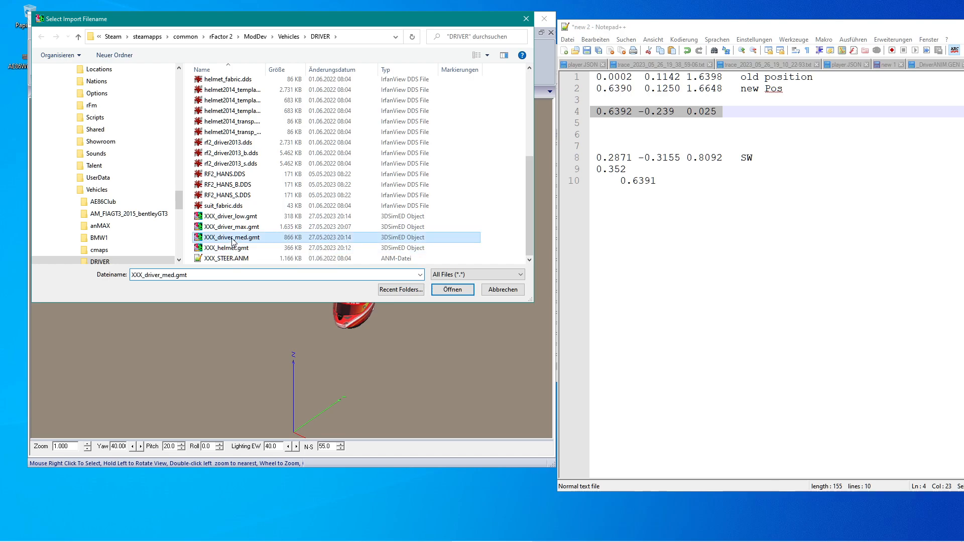
{"action": "left_click", "coordinate": [444, 289]}
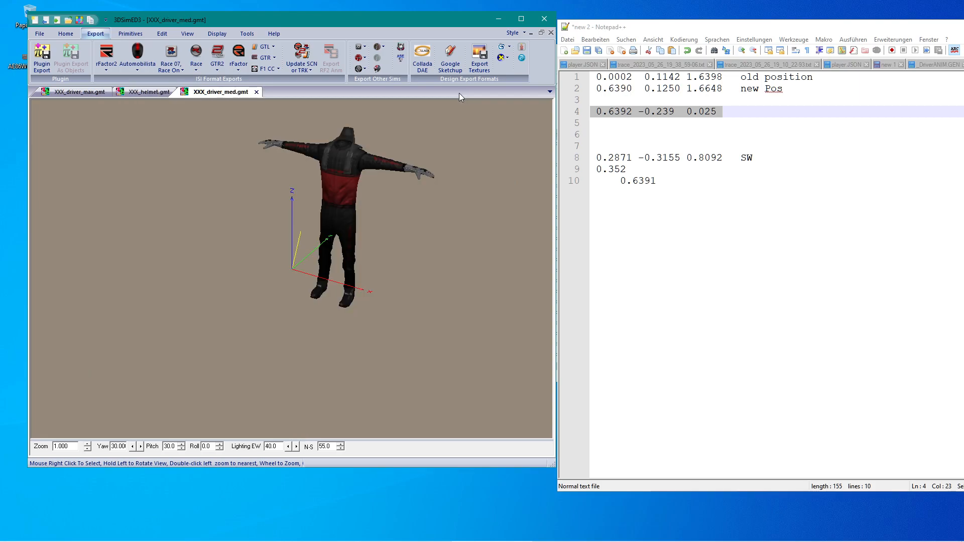
Inspect the medium driver mesh's face data attributes, including its pivot point, and close them without making changes
{"action": "left_click", "coordinate": [161, 34]}
{"action": "left_click", "coordinate": [485, 61]}
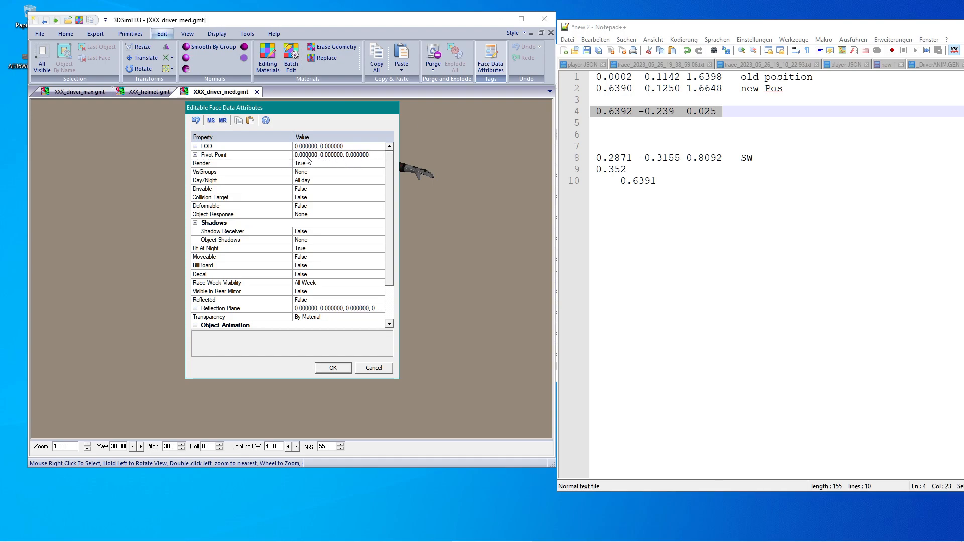
{"action": "left_click", "coordinate": [375, 370]}
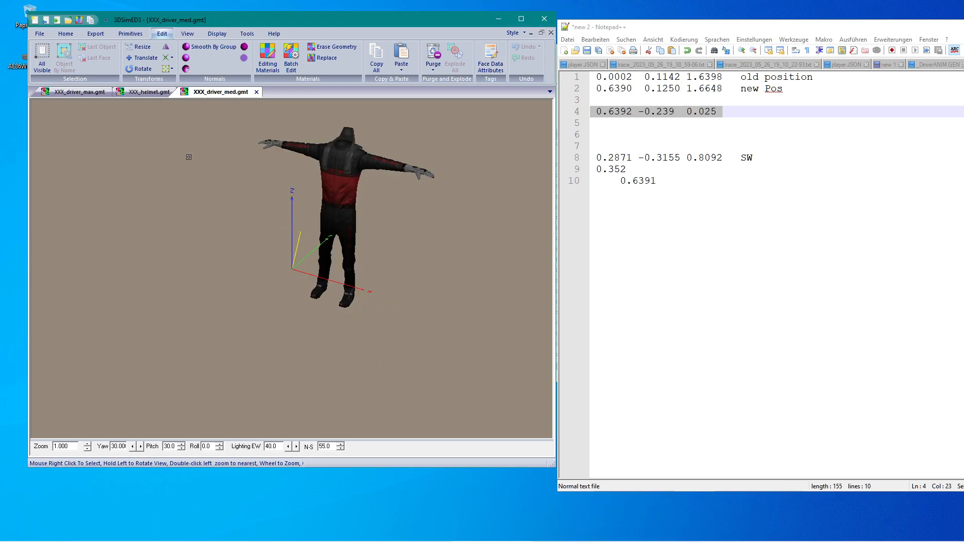
{"action": "scroll", "coordinate": [362, 346], "scroll_direction": "down", "scroll_amount": 1}
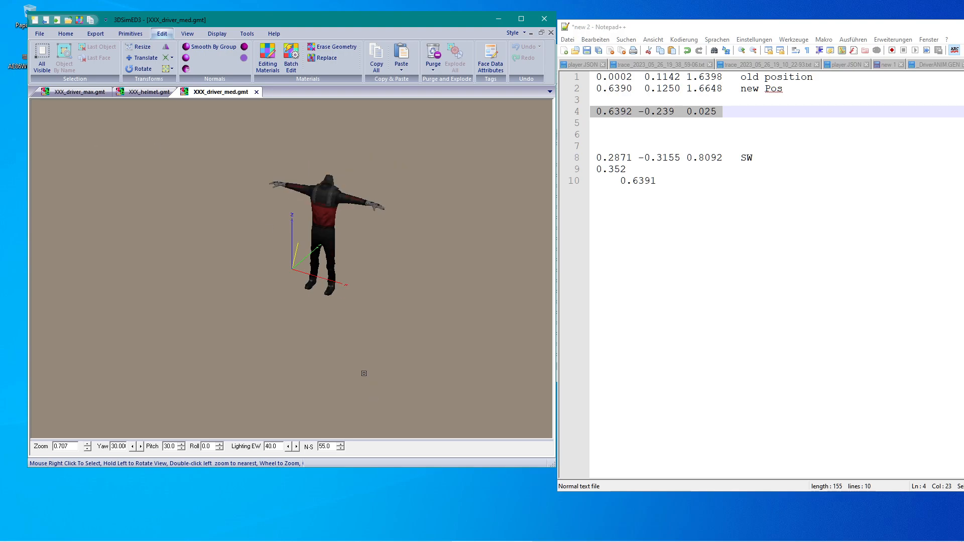
Switch to Steam, launch rFactor 2 in Dev Mode and start a session with the TEST vehicle at Joesville Speedway
{"action": "left_click", "coordinate": [231, 537]}
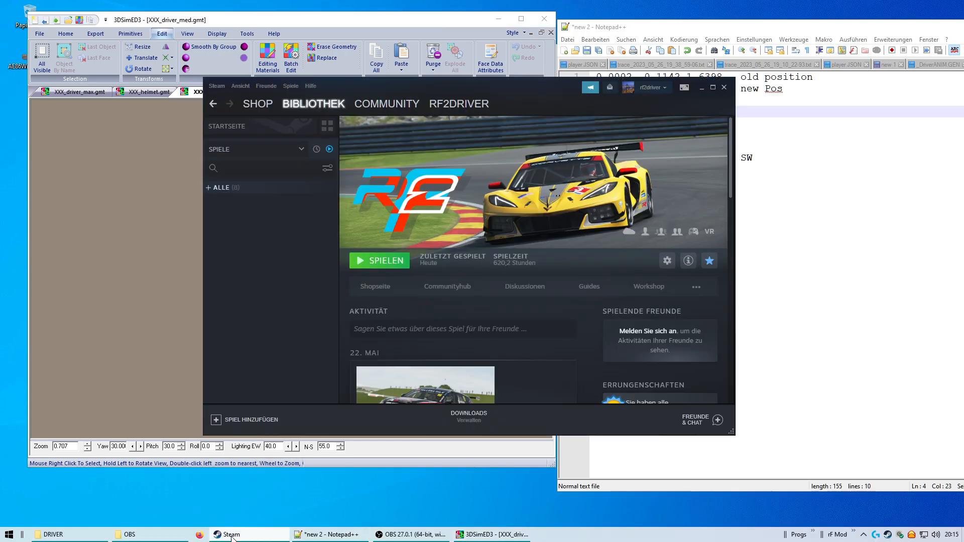
{"action": "left_click", "coordinate": [380, 267]}
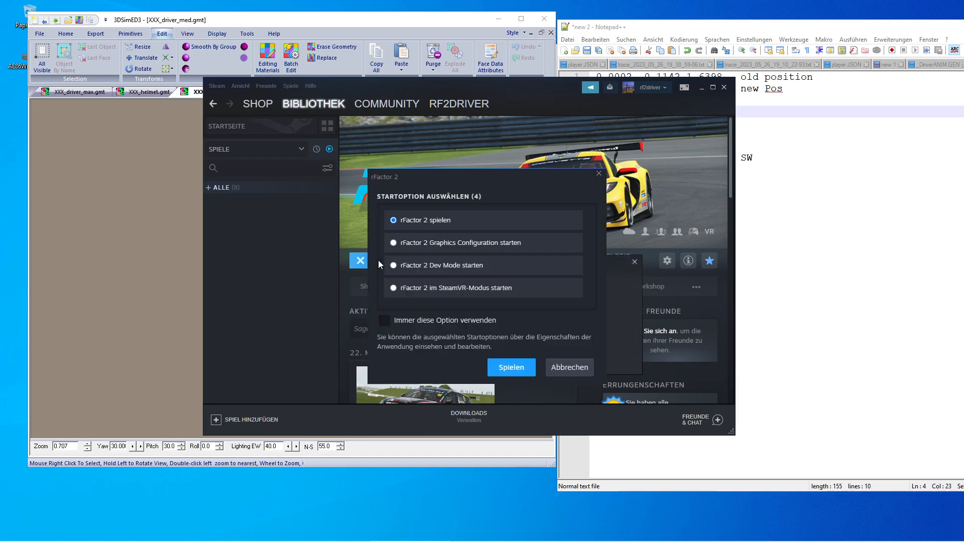
{"action": "left_click", "coordinate": [426, 270]}
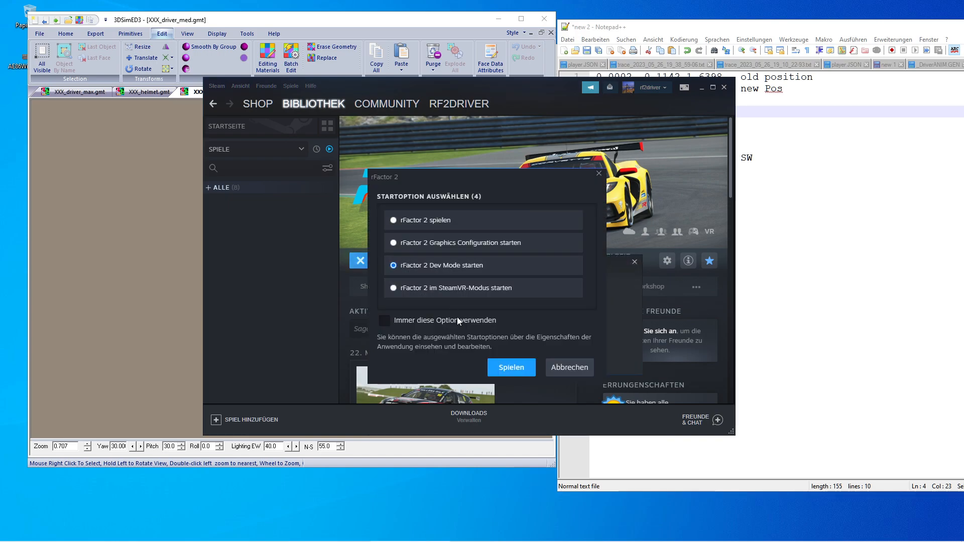
{"action": "left_click", "coordinate": [511, 371]}
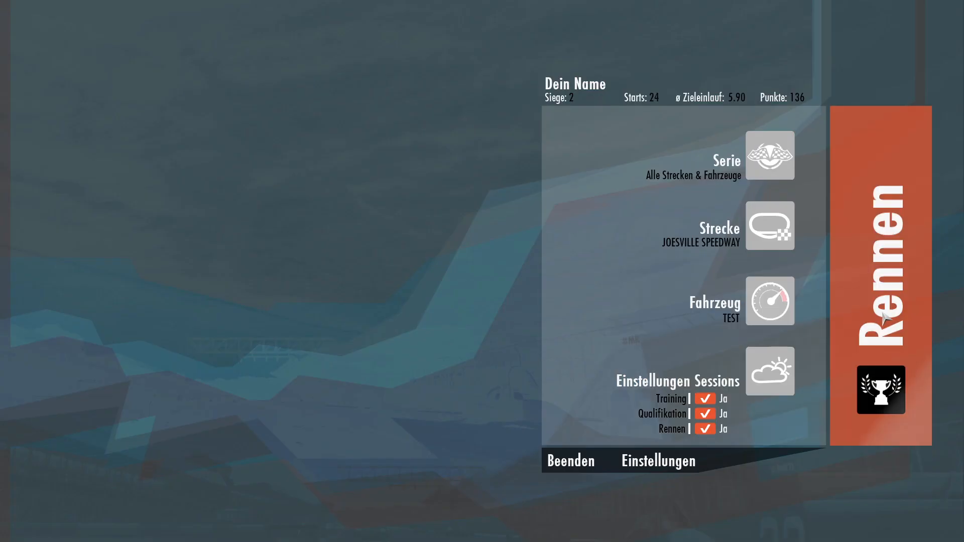
{"action": "left_click", "coordinate": [885, 318]}
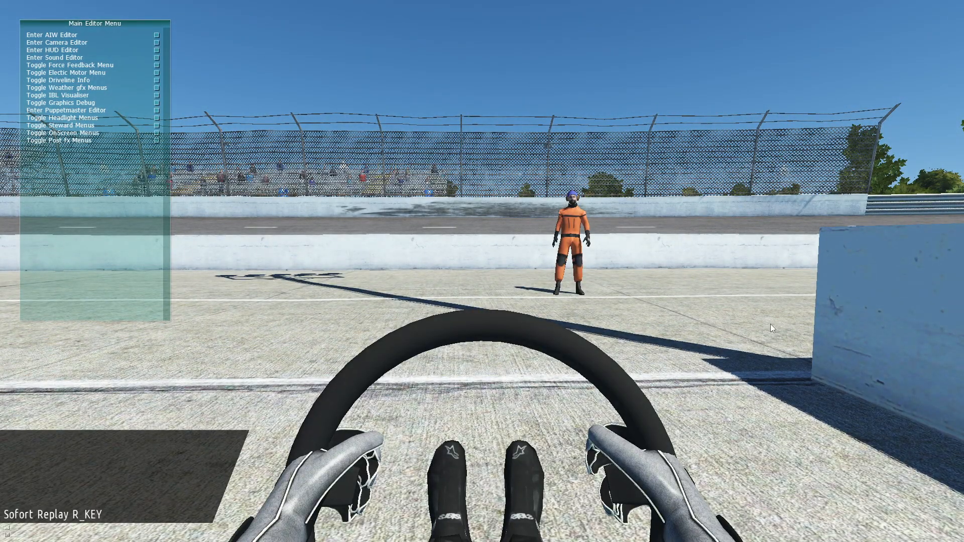
Examine the driver from an outside view and from the cockpit to check the helmet and the hands on the steering wheel
{"action": "key", "text": "Home"}
{"action": "key", "text": "Right"}
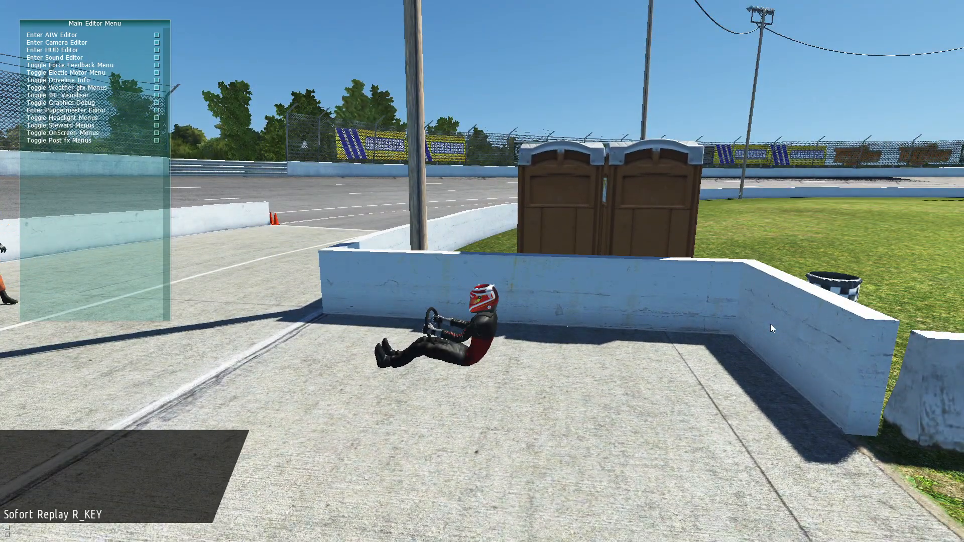
{"action": "key", "text": "Insert"}
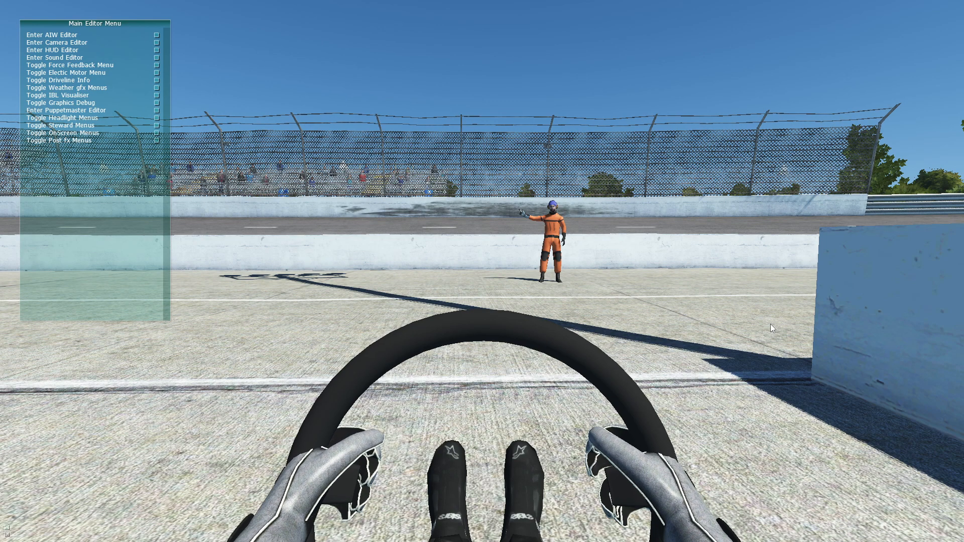
Leave the track and quit rFactor 2
{"action": "key", "text": "Escape"}
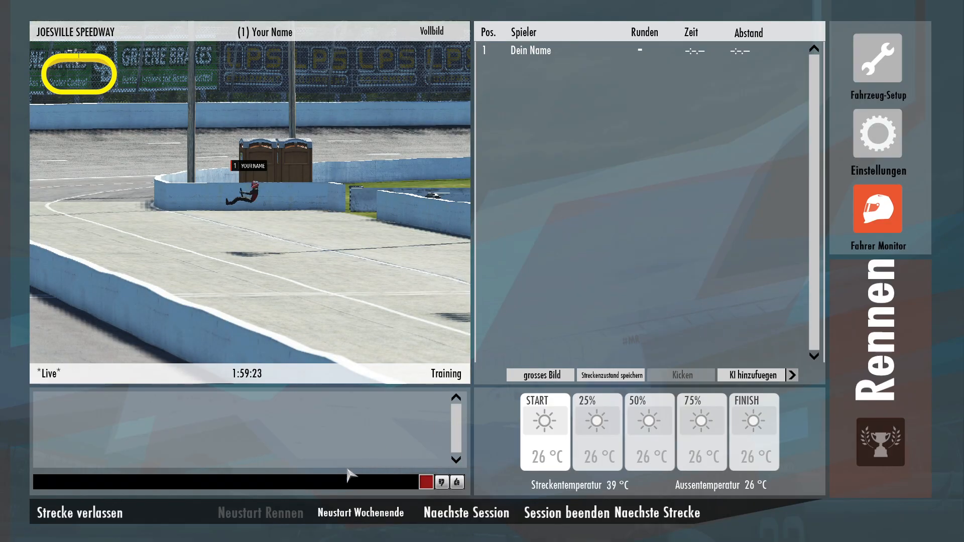
{"action": "left_click", "coordinate": [86, 520]}
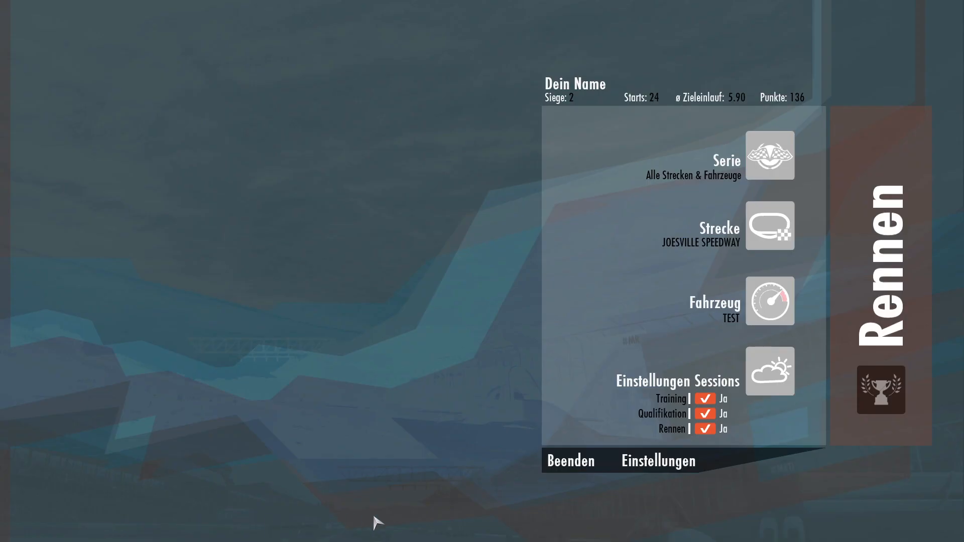
{"action": "left_click", "coordinate": [576, 466]}
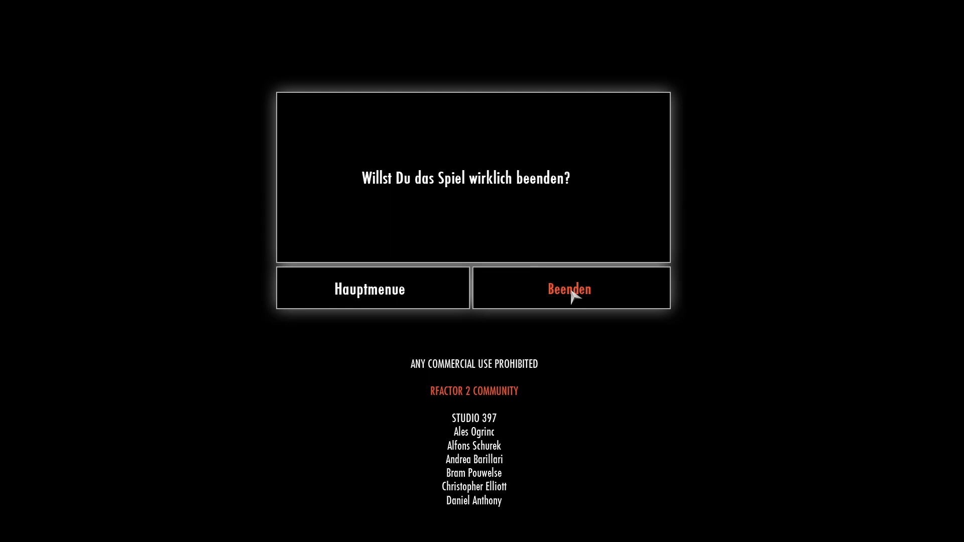
{"action": "left_click", "coordinate": [576, 296]}
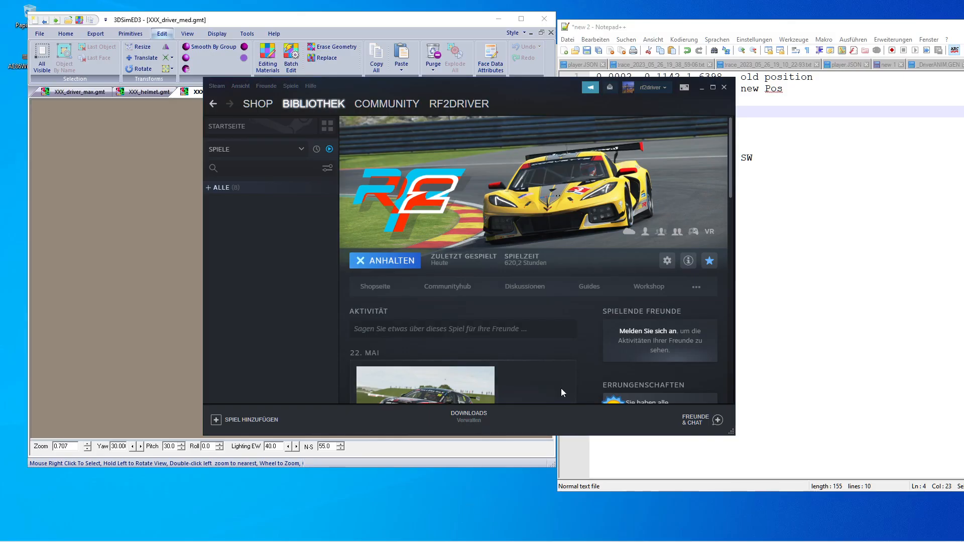
Switch to Notepad++ and highlight the SteeringDegreesPerFrame=1.0 setting in the new 1 document for review
{"action": "left_click_drag", "start_coordinate": [742, 30], "coordinate": [286, 41]}
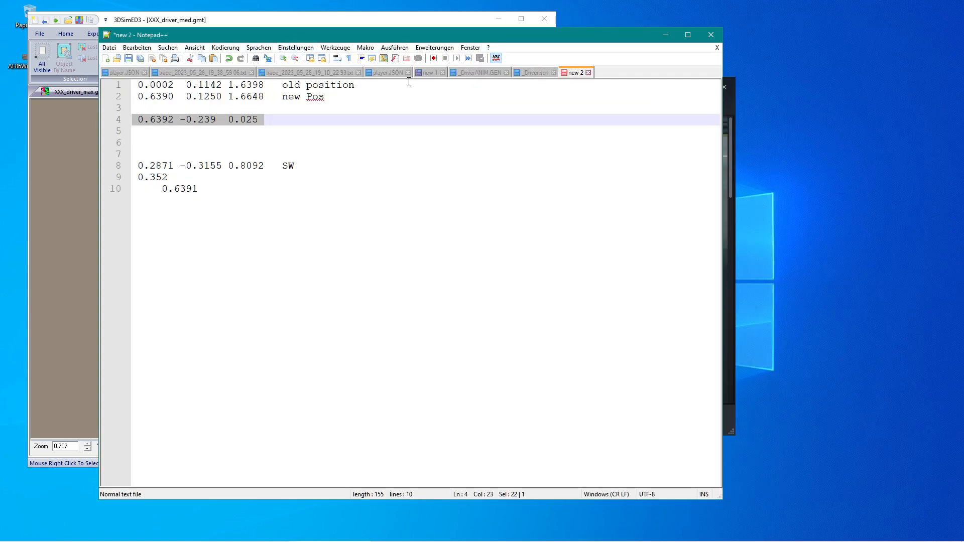
{"action": "left_click", "coordinate": [425, 75]}
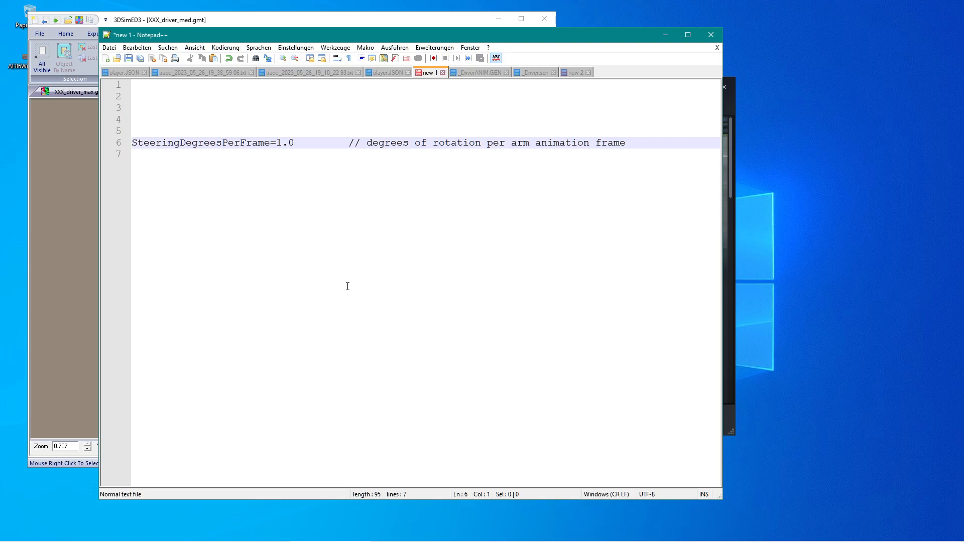
{"action": "left_click_drag", "start_coordinate": [132, 143], "coordinate": [294, 144]}
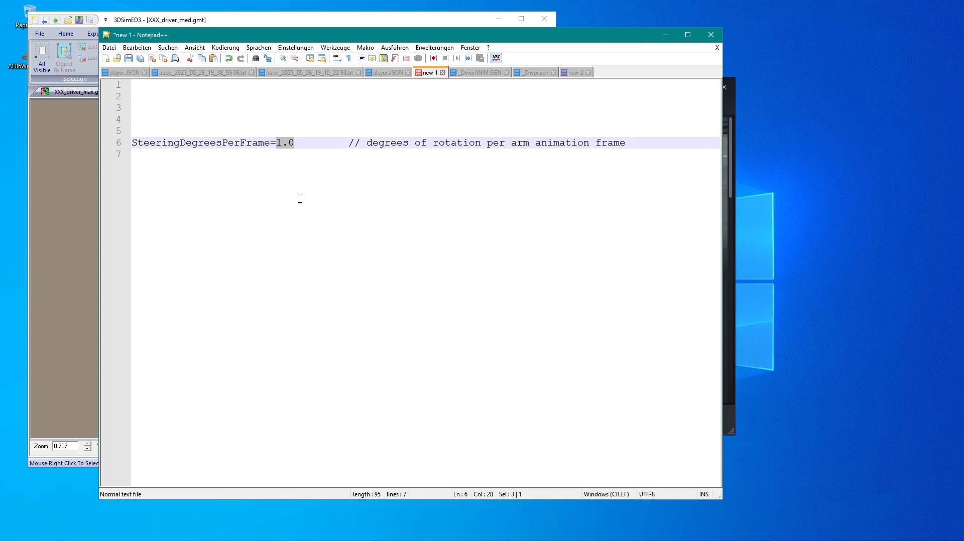
{"action": "left_click", "coordinate": [277, 144]}
{"action": "scroll", "coordinate": [256, 182], "scroll_direction": "up", "scroll_amount": 5, "text": "ctrl"}
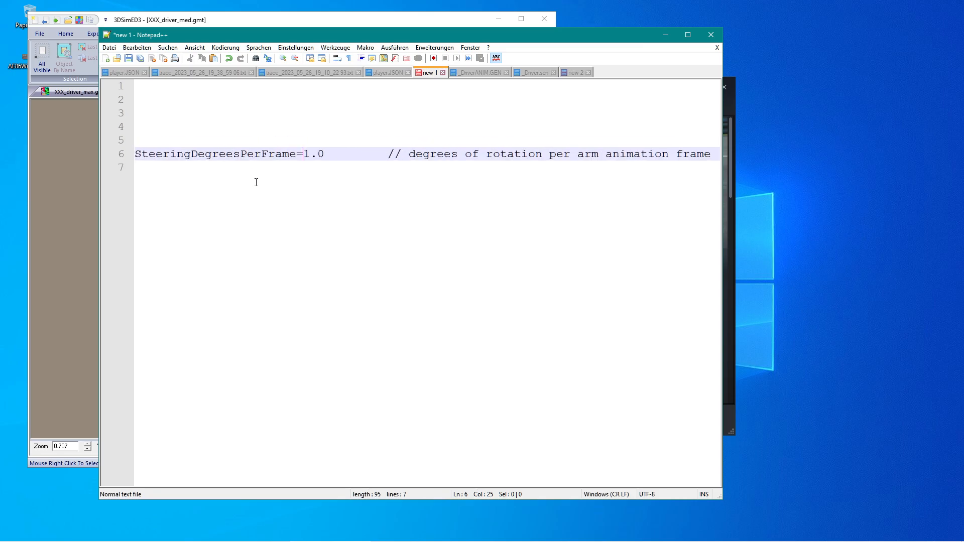
{"action": "scroll", "coordinate": [256, 183], "scroll_direction": "up", "scroll_amount": 1, "text": "ctrl"}
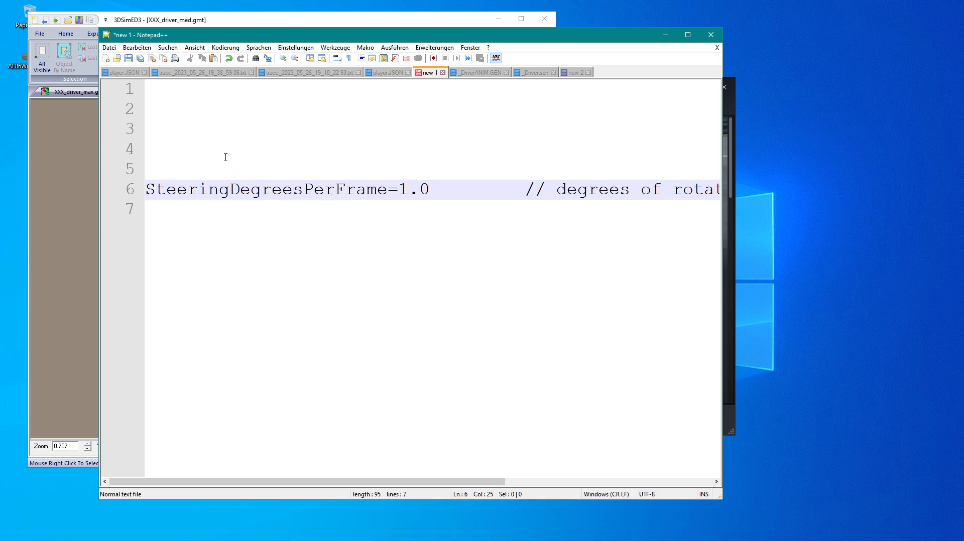
{"action": "left_click_drag", "start_coordinate": [430, 188], "coordinate": [145, 190]}
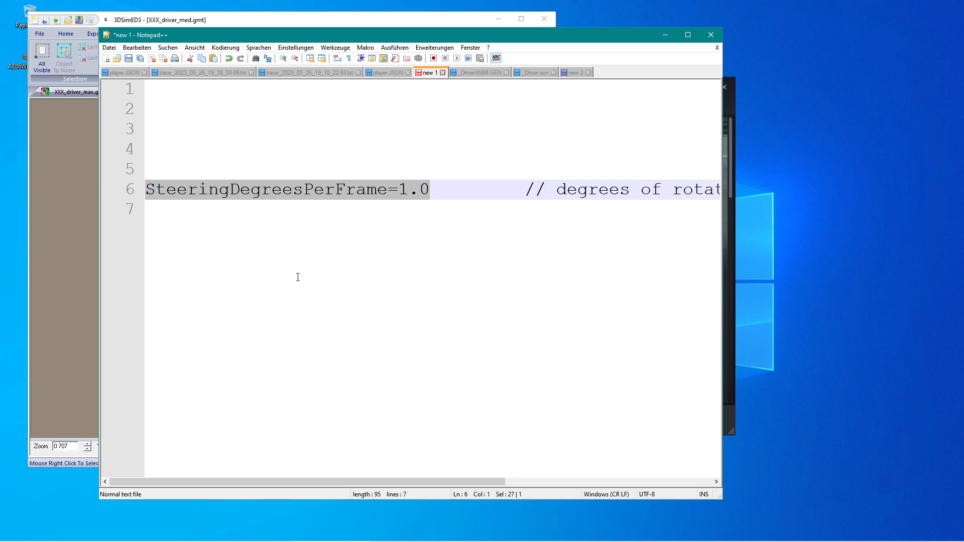
{"action": "left_click_drag", "start_coordinate": [369, 32], "coordinate": [358, 22]}
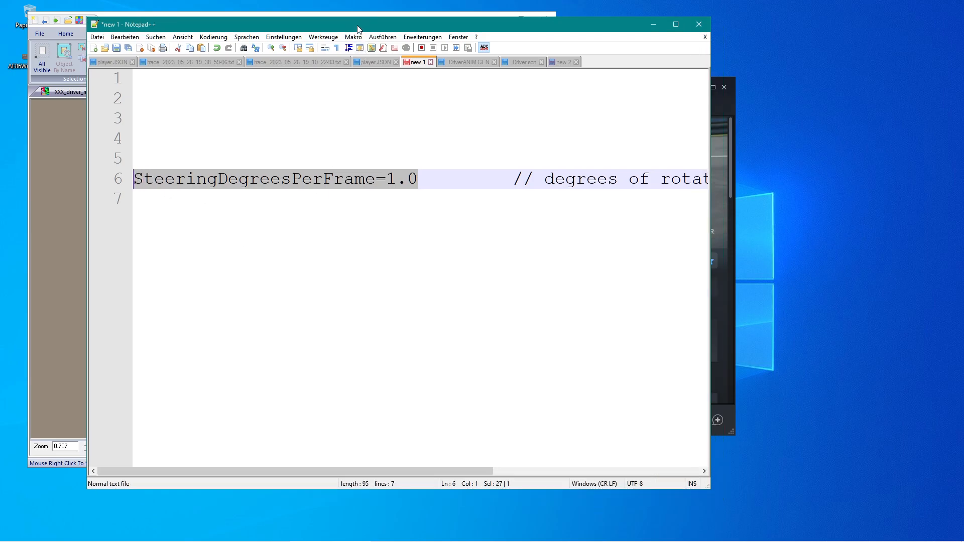